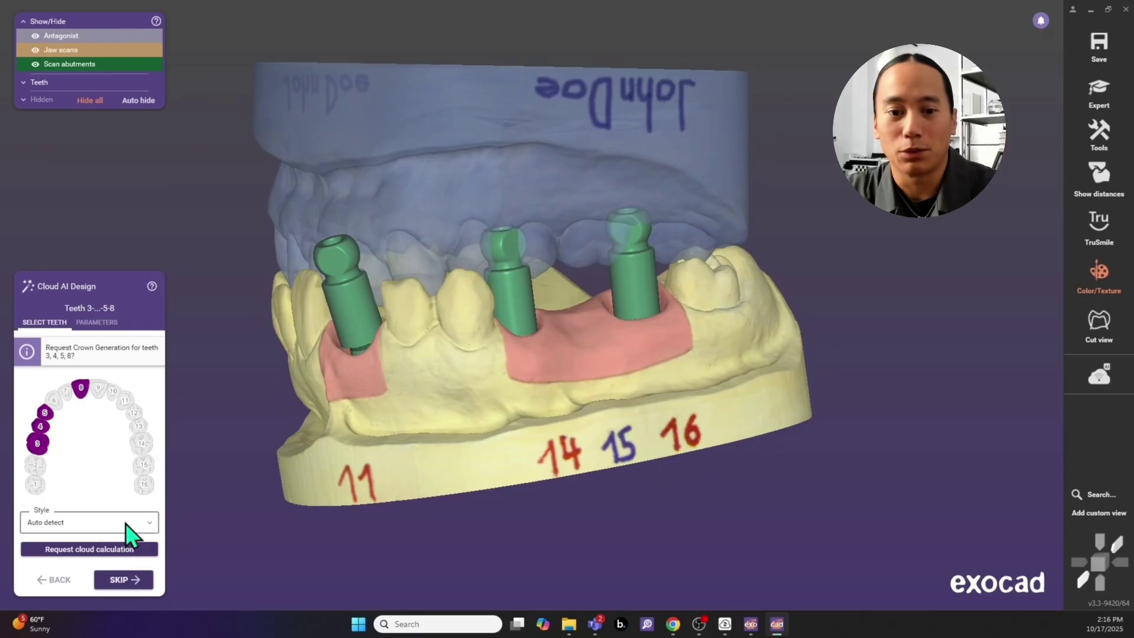
Step: Request cloud AI crown generation for teeth 3, 4, 5 and 8 with the style left on auto detect
{"action": "left_click", "coordinate": [127, 548]}
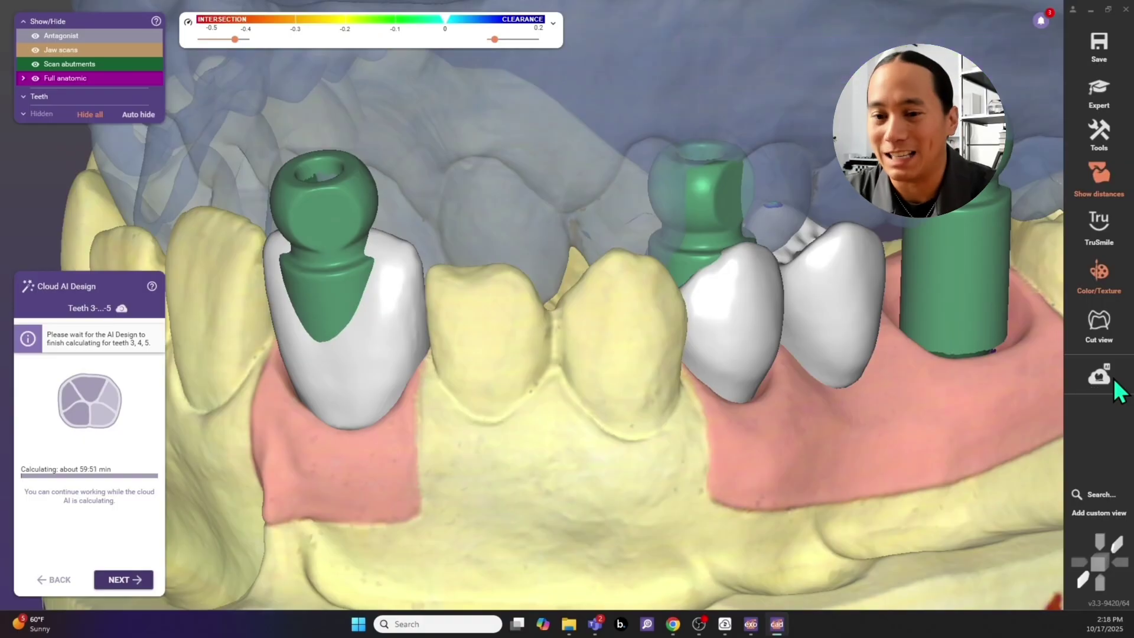
Step: Hide the scan abutments and expand the Full anatomic group to list the individual crowns
{"action": "left_click", "coordinate": [36, 64]}
{"action": "scroll", "coordinate": [447, 210], "scroll_direction": "down", "scroll_amount": 3}
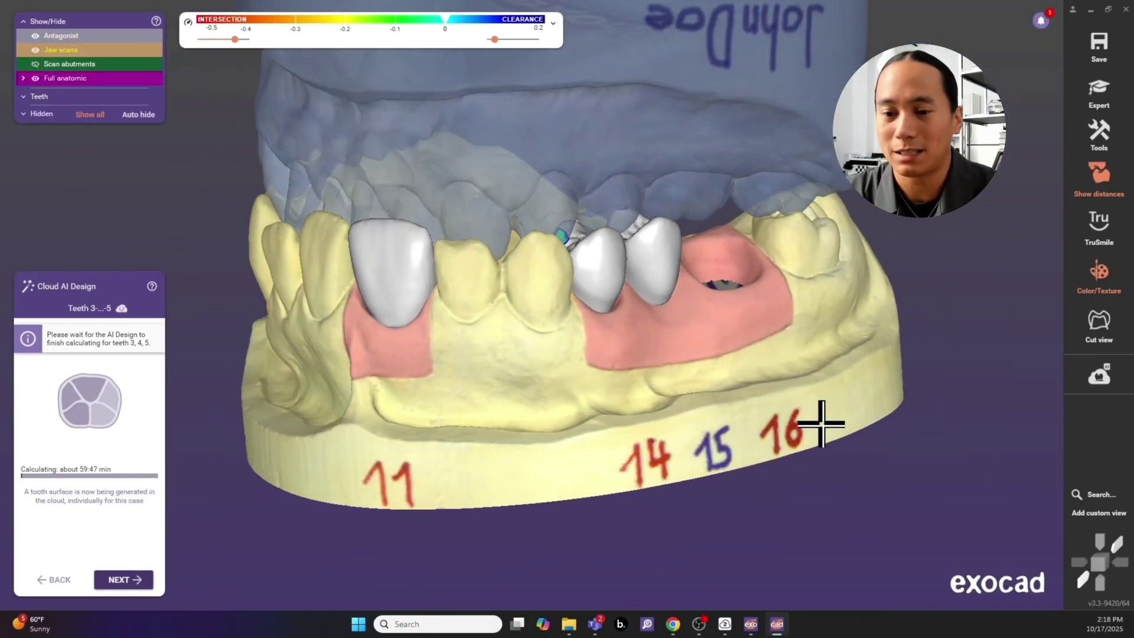
{"action": "right_click_drag", "start_coordinate": [821, 423], "coordinate": [945, 306]}
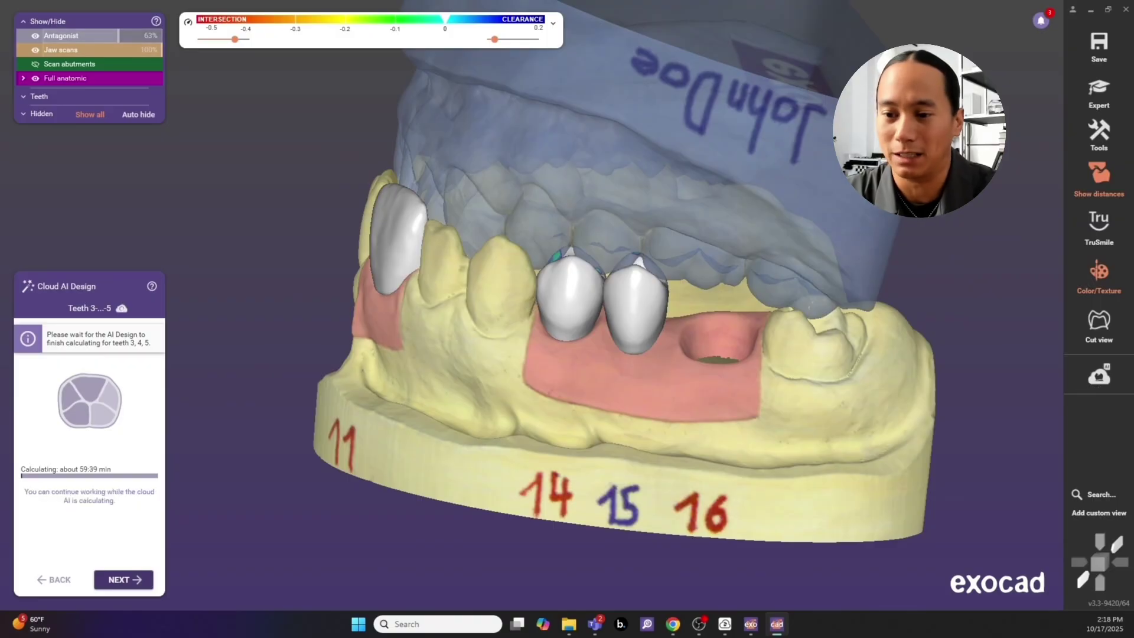
{"action": "left_click", "coordinate": [24, 78]}
{"action": "right_click_drag", "start_coordinate": [355, 243], "coordinate": [710, 261]}
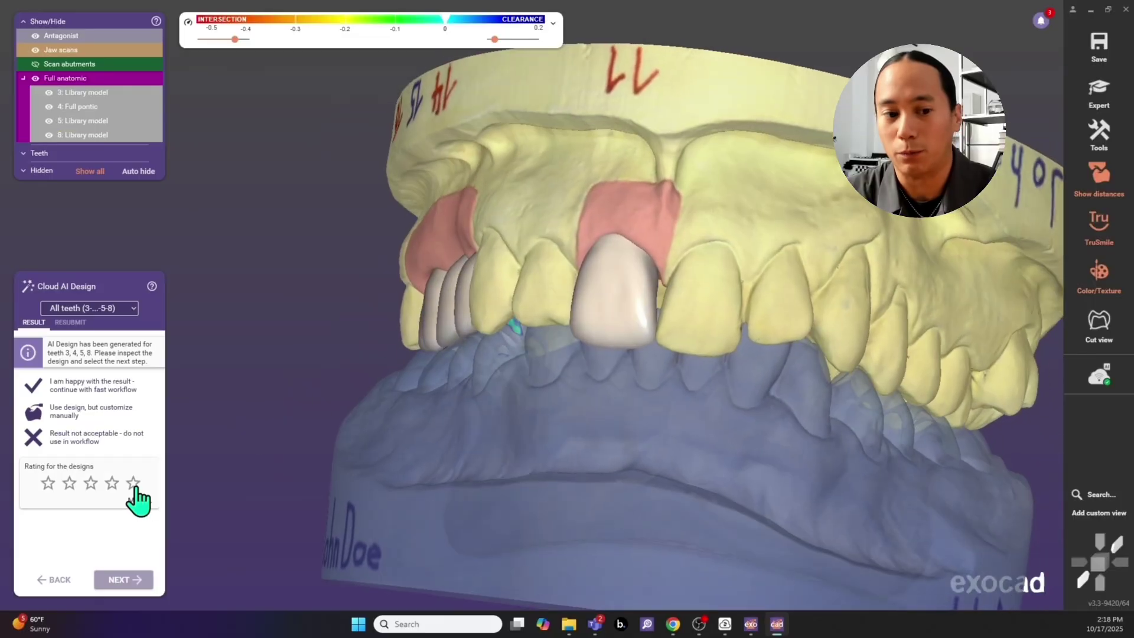
Step: Rate the AI designs five stars and accept the result to continue with the fast workflow
{"action": "left_click", "coordinate": [133, 483]}
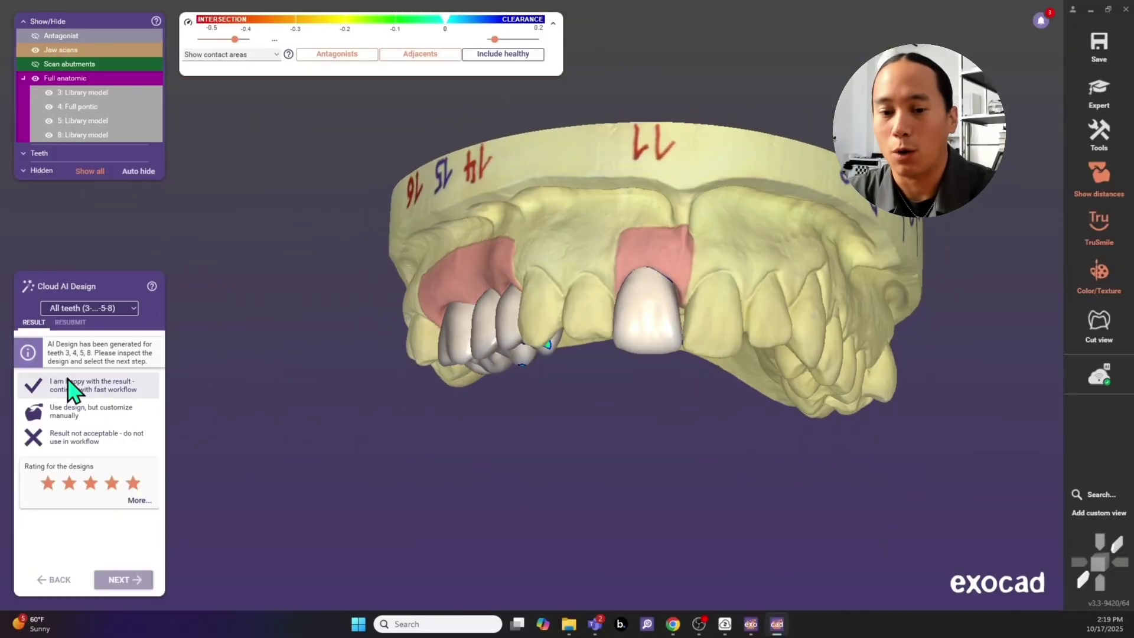
{"action": "left_click", "coordinate": [70, 390]}
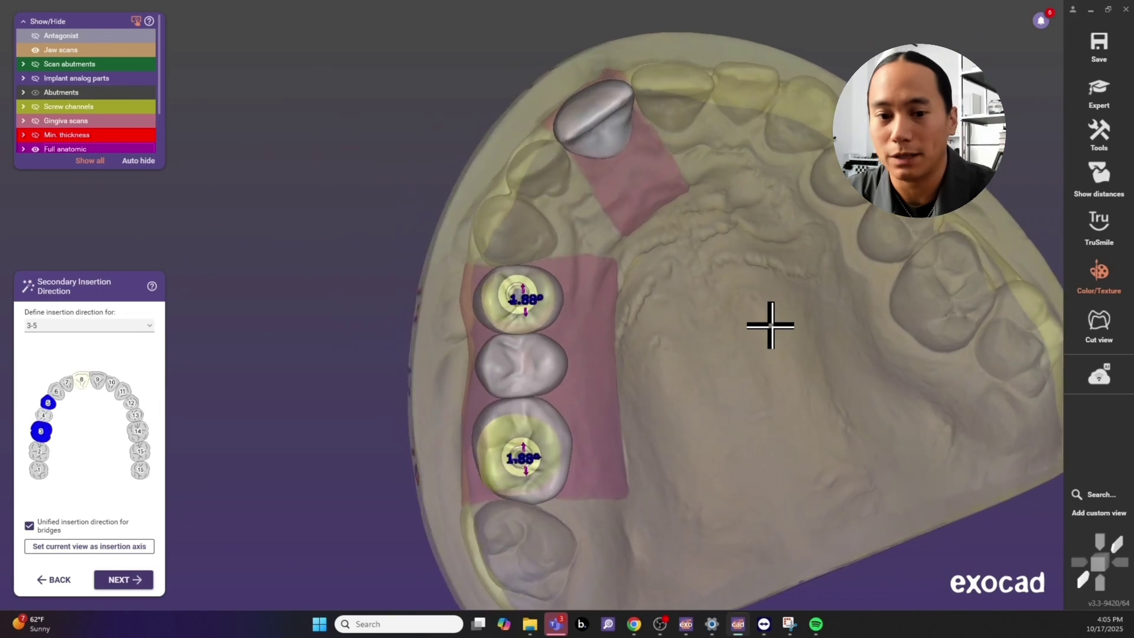
Step: Choose tooth 8 for the secondary insertion direction, inspect its axis, and continue to the abutment design
{"action": "left_click", "coordinate": [150, 326]}
{"action": "left_click", "coordinate": [112, 349]}
{"action": "scroll", "coordinate": [507, 207], "scroll_direction": "up", "scroll_amount": 6}
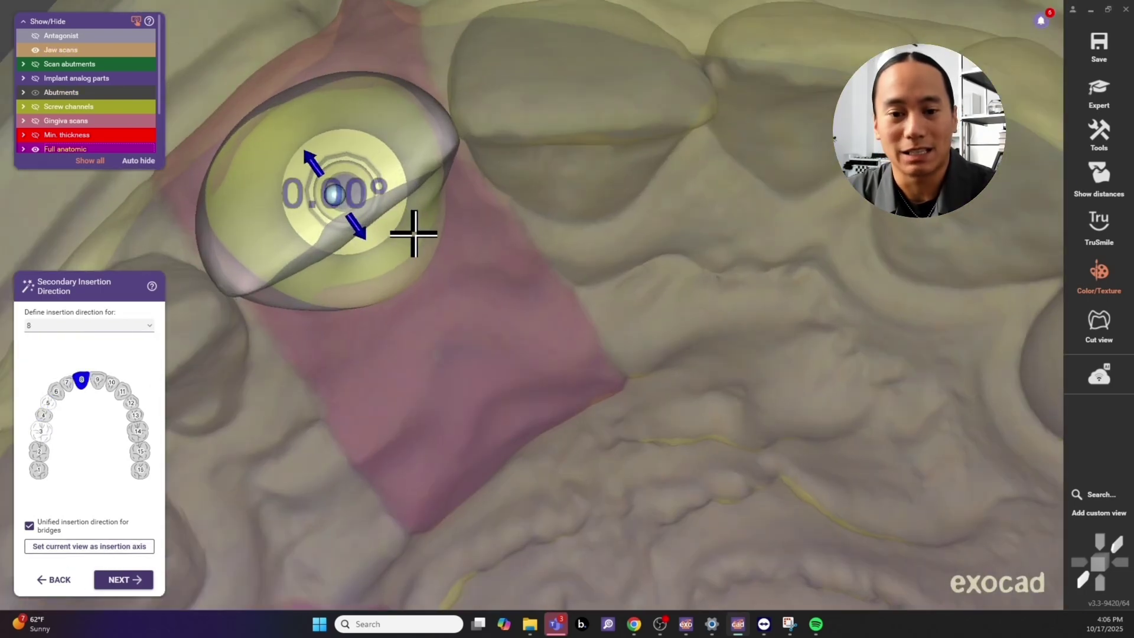
{"action": "left_click", "coordinate": [137, 579]}
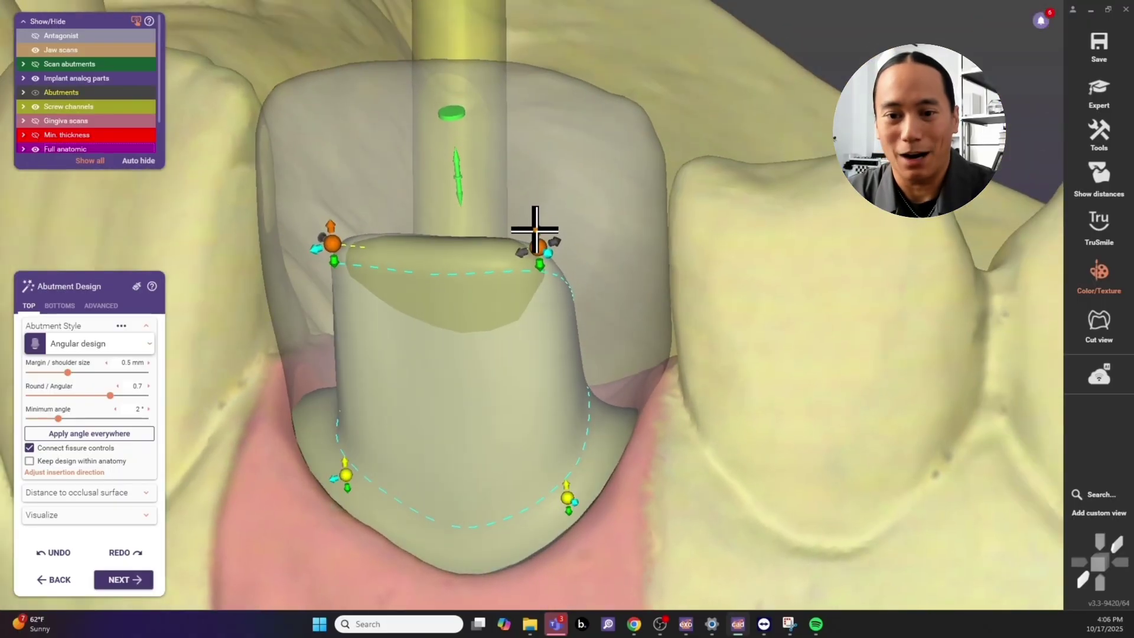
Step: Lower an upper control point on the tooth 8 abutment slightly
{"action": "left_click_drag", "start_coordinate": [535, 230], "coordinate": [536, 248]}
{"action": "right_click_drag", "start_coordinate": [536, 248], "coordinate": [509, 260]}
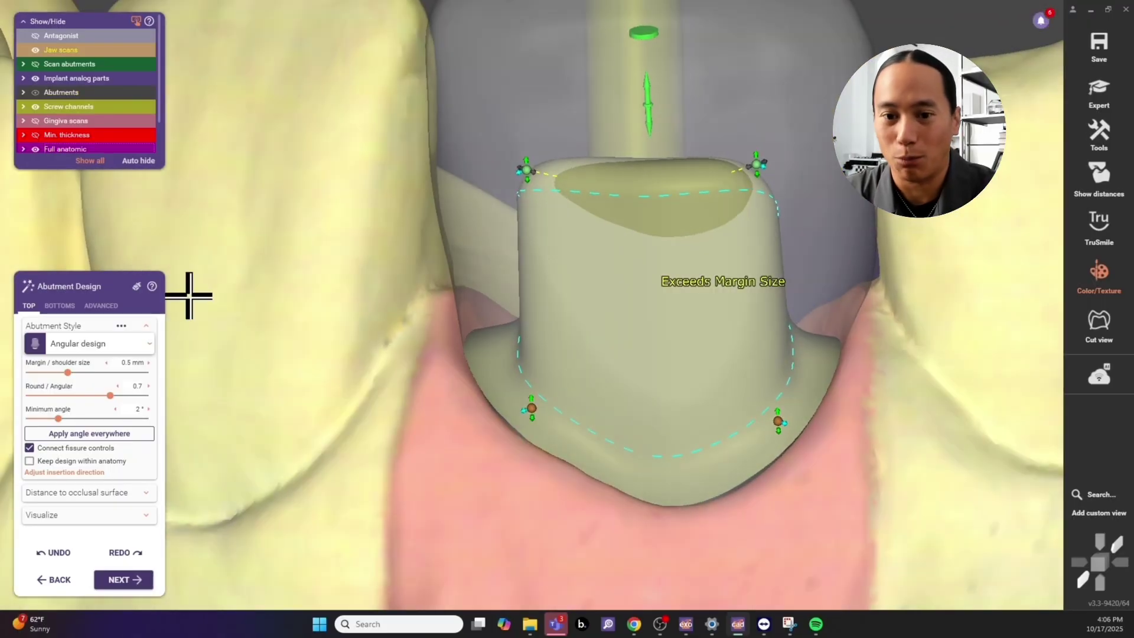
{"action": "left_click", "coordinate": [147, 343]}
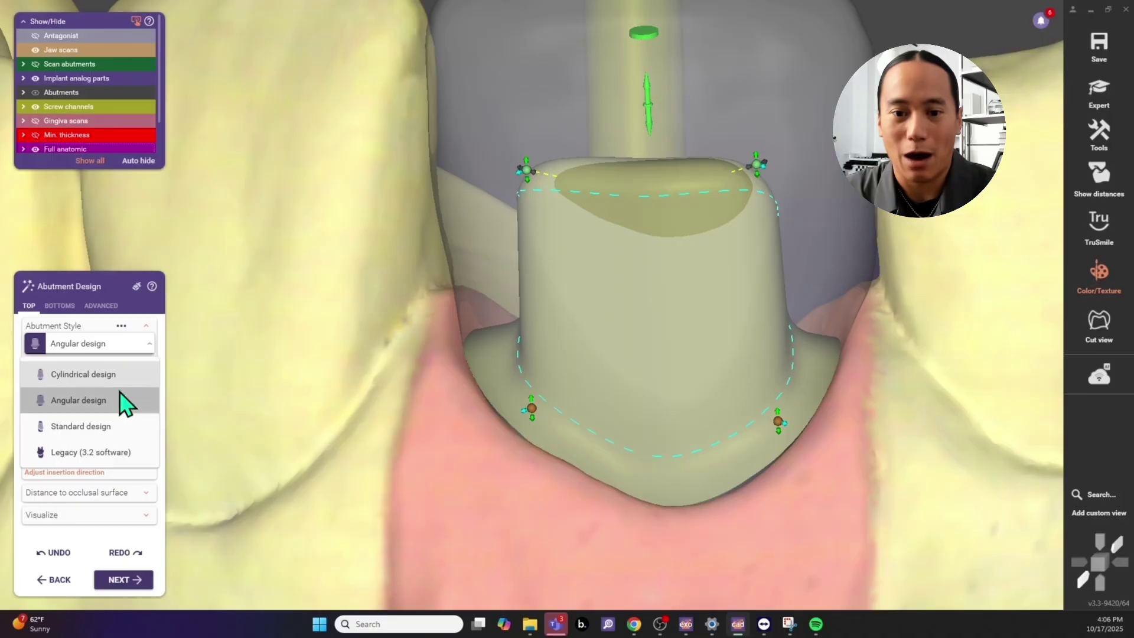
{"action": "left_click", "coordinate": [88, 452]}
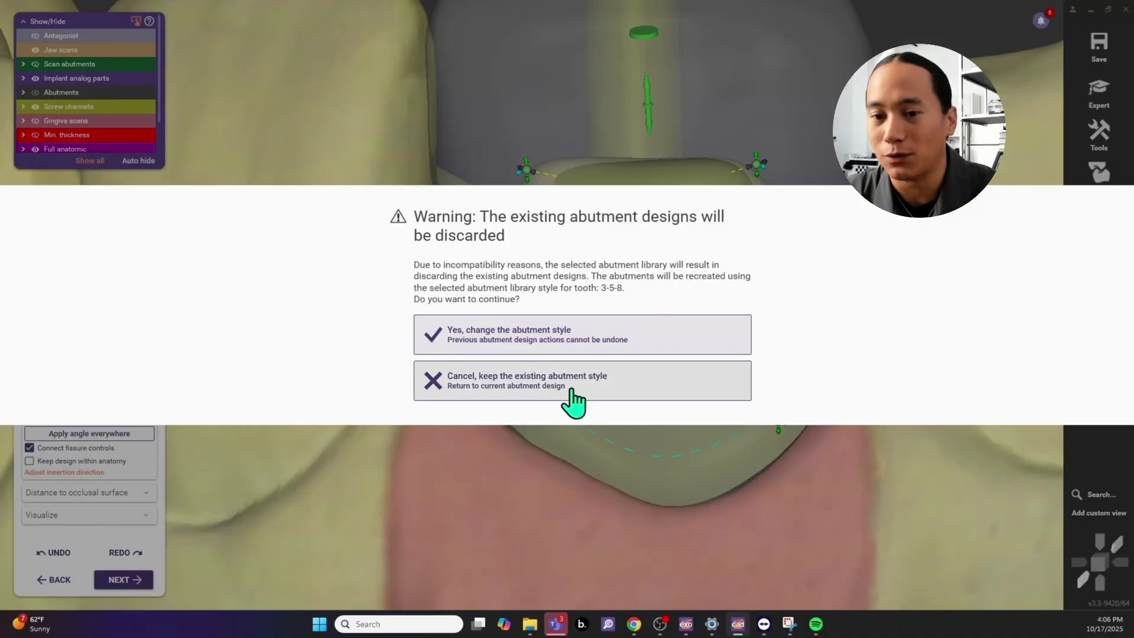
{"action": "left_click", "coordinate": [567, 389]}
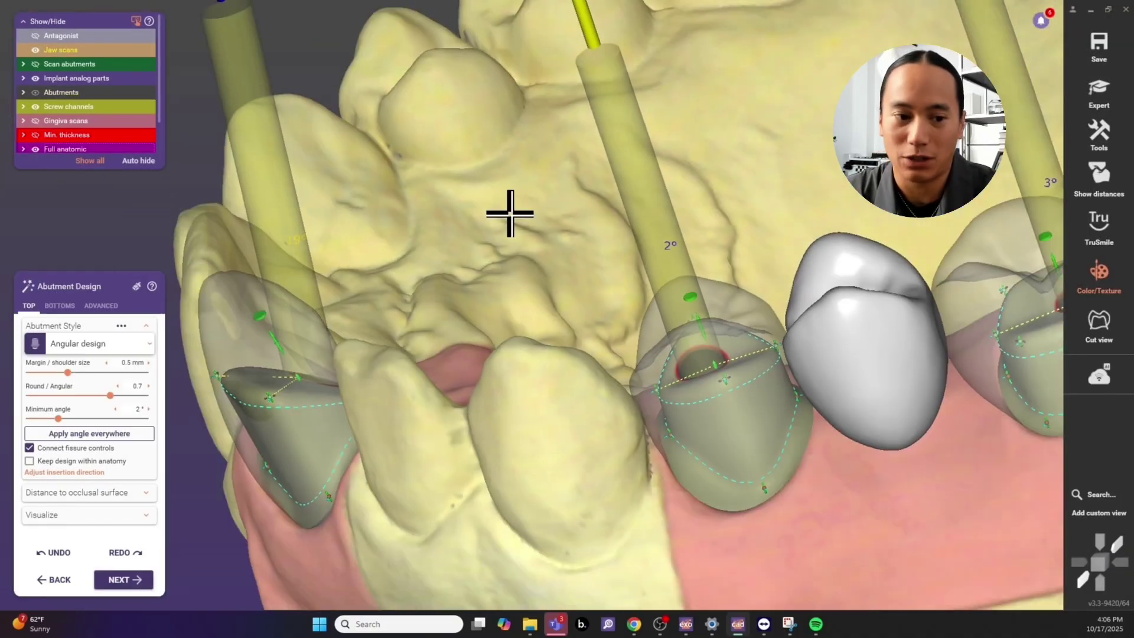
Step: Reshape the incisal edge of the tooth 8 abutment by moving its upper control points within the crown contour
{"action": "right_click_drag", "start_coordinate": [510, 214], "coordinate": [372, 354]}
{"action": "scroll", "coordinate": [372, 357], "scroll_direction": "up", "scroll_amount": 4}
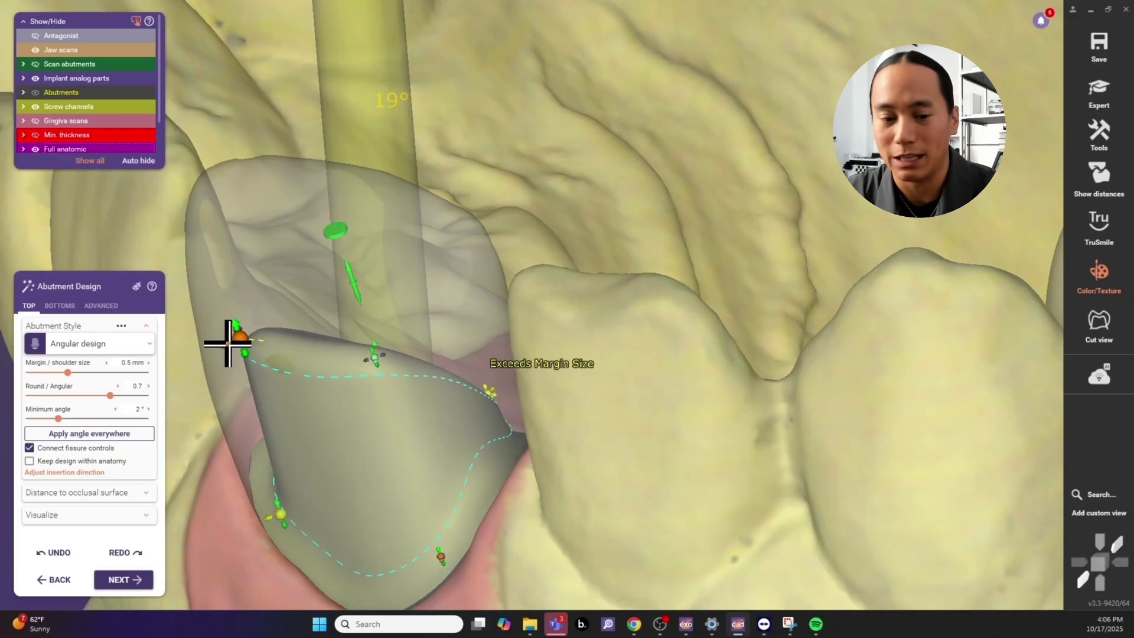
{"action": "scroll", "coordinate": [451, 286], "scroll_direction": "down", "scroll_amount": 2}
{"action": "right_click_drag", "start_coordinate": [451, 286], "coordinate": [329, 242]}
{"action": "scroll", "coordinate": [390, 177], "scroll_direction": "up", "scroll_amount": 3}
{"action": "scroll", "coordinate": [330, 259], "scroll_direction": "up", "scroll_amount": 2}
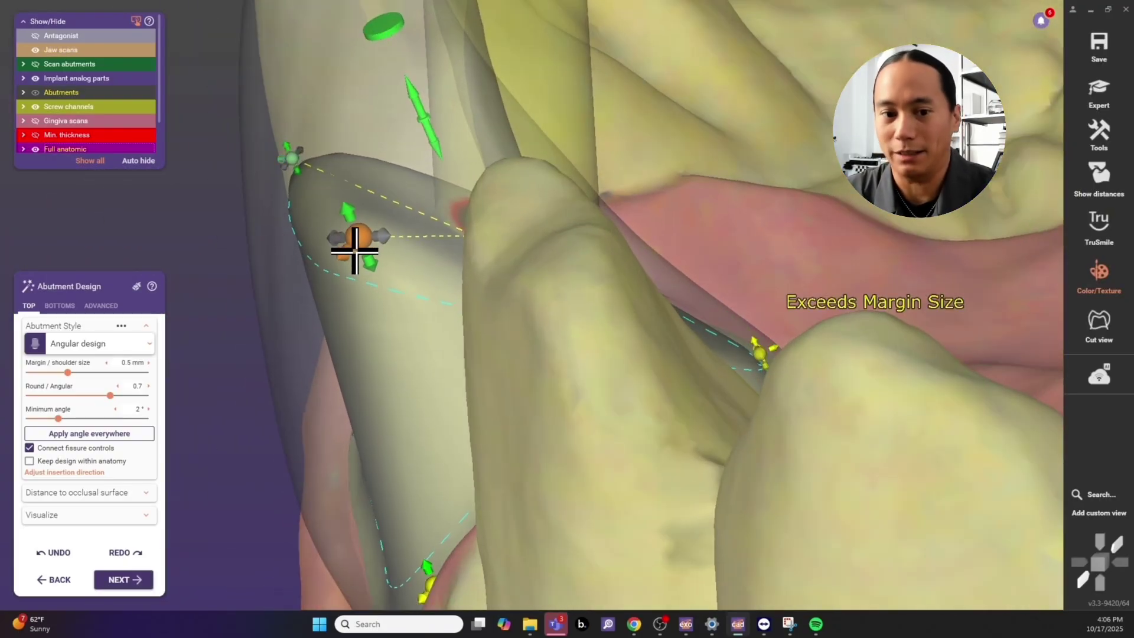
{"action": "left_click_drag", "start_coordinate": [354, 250], "coordinate": [393, 208]}
{"action": "left_click_drag", "start_coordinate": [277, 166], "coordinate": [293, 165]}
{"action": "scroll", "coordinate": [472, 171], "scroll_direction": "down", "scroll_amount": 4}
{"action": "right_click_drag", "start_coordinate": [620, 162], "coordinate": [581, 145]}
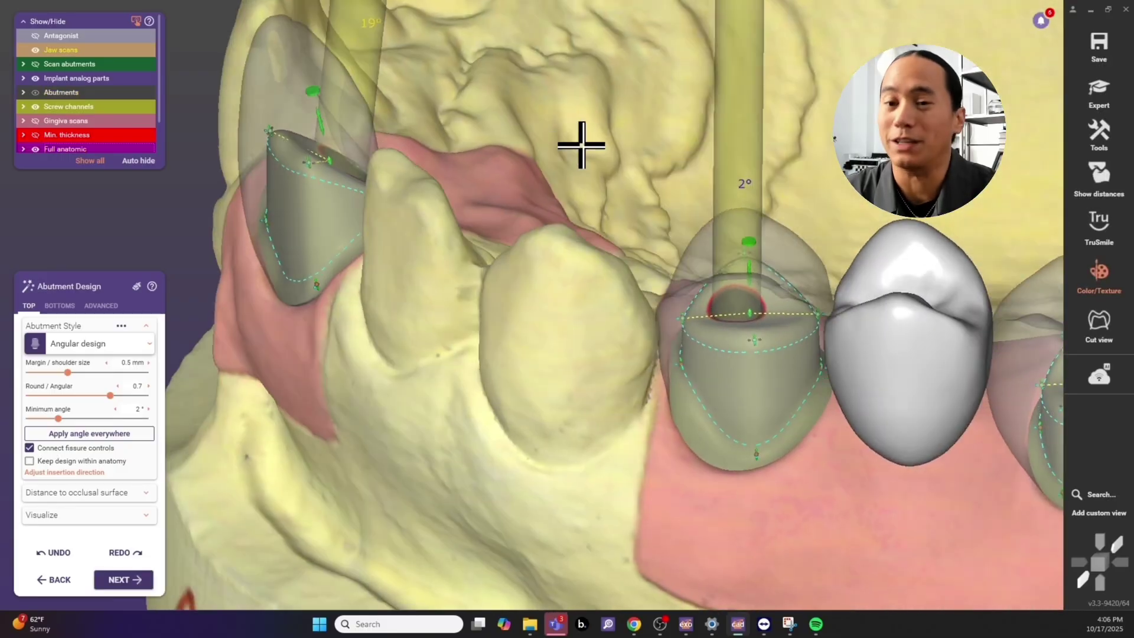
Step: Reshape the tooth 5 abutment's occlusal outline by moving a side control point and adding extra control points along it
{"action": "scroll", "coordinate": [582, 145], "scroll_direction": "down", "scroll_amount": 2}
{"action": "right_click_drag", "start_coordinate": [817, 387], "coordinate": [484, 378]}
{"action": "scroll", "coordinate": [707, 302], "scroll_direction": "up", "scroll_amount": 4}
{"action": "scroll", "coordinate": [565, 395], "scroll_direction": "up", "scroll_amount": 2}
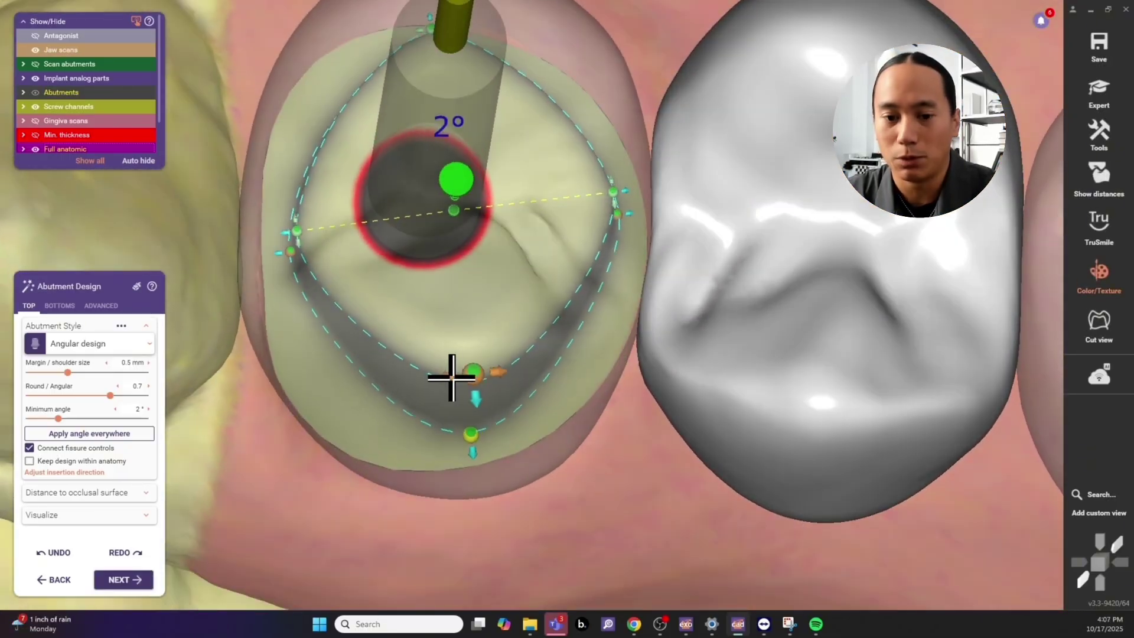
{"action": "left_click_drag", "start_coordinate": [452, 377], "coordinate": [428, 371]}
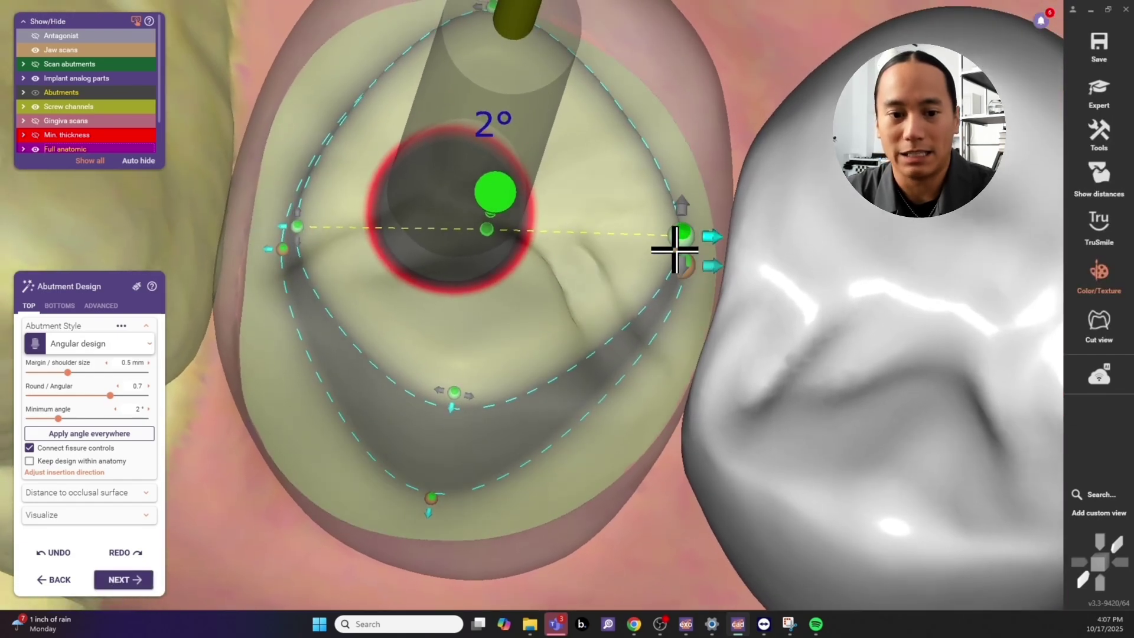
{"action": "left_click", "coordinate": [618, 337]}
{"action": "scroll", "coordinate": [486, 346], "scroll_direction": "down", "scroll_amount": 3}
{"action": "right_click_drag", "start_coordinate": [486, 346], "coordinate": [459, 353]}
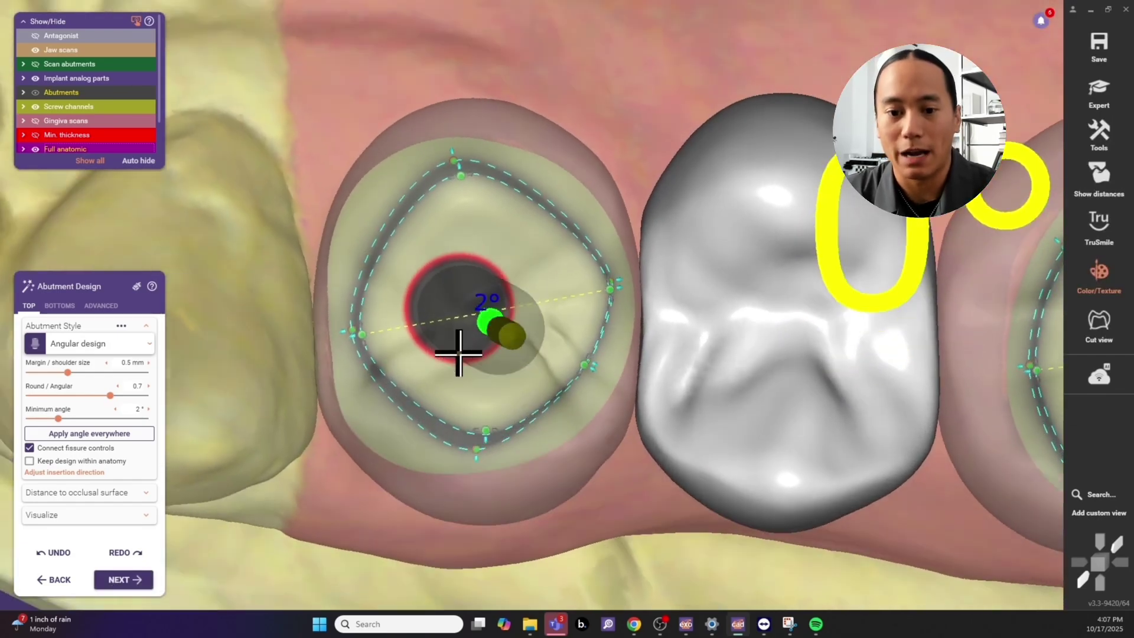
{"action": "scroll", "coordinate": [584, 384], "scroll_direction": "up", "scroll_amount": 3}
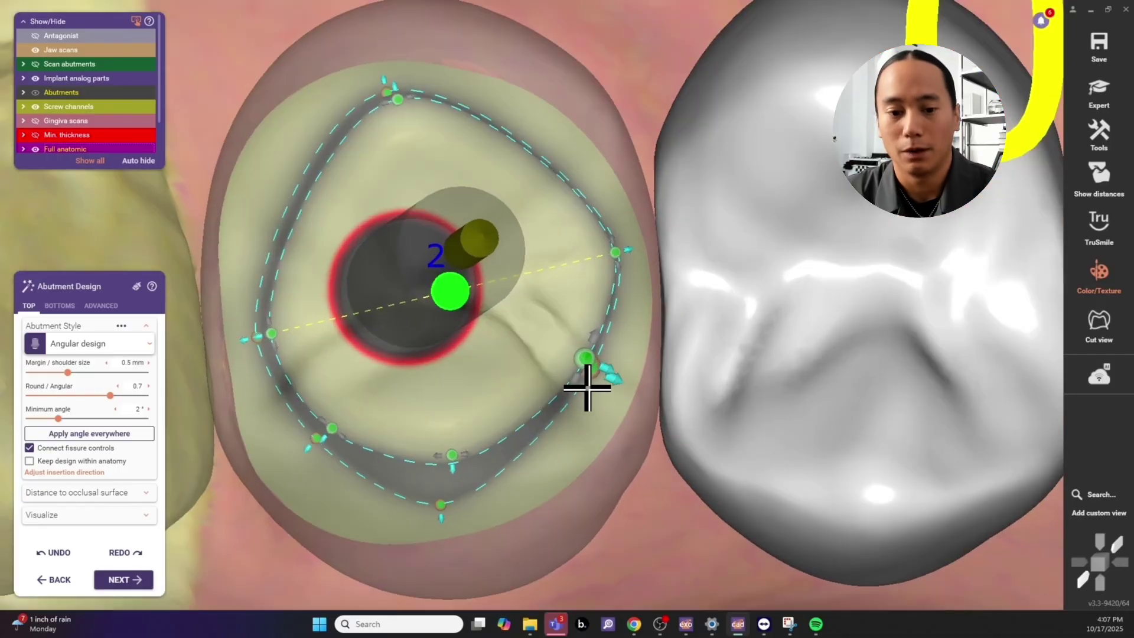
Step: Adjust the heights of the occlusal control points around the tooth 5 abutment
{"action": "right_click_drag", "start_coordinate": [612, 375], "coordinate": [486, 246]}
{"action": "scroll", "coordinate": [486, 246], "scroll_direction": "up", "scroll_amount": 2}
{"action": "middle_click_drag", "start_coordinate": [452, 89], "coordinate": [514, 252]}
{"action": "scroll", "coordinate": [514, 252], "scroll_direction": "up", "scroll_amount": 3}
{"action": "right_click_drag", "start_coordinate": [514, 251], "coordinate": [582, 337]}
{"action": "scroll", "coordinate": [494, 309], "scroll_direction": "down", "scroll_amount": 5}
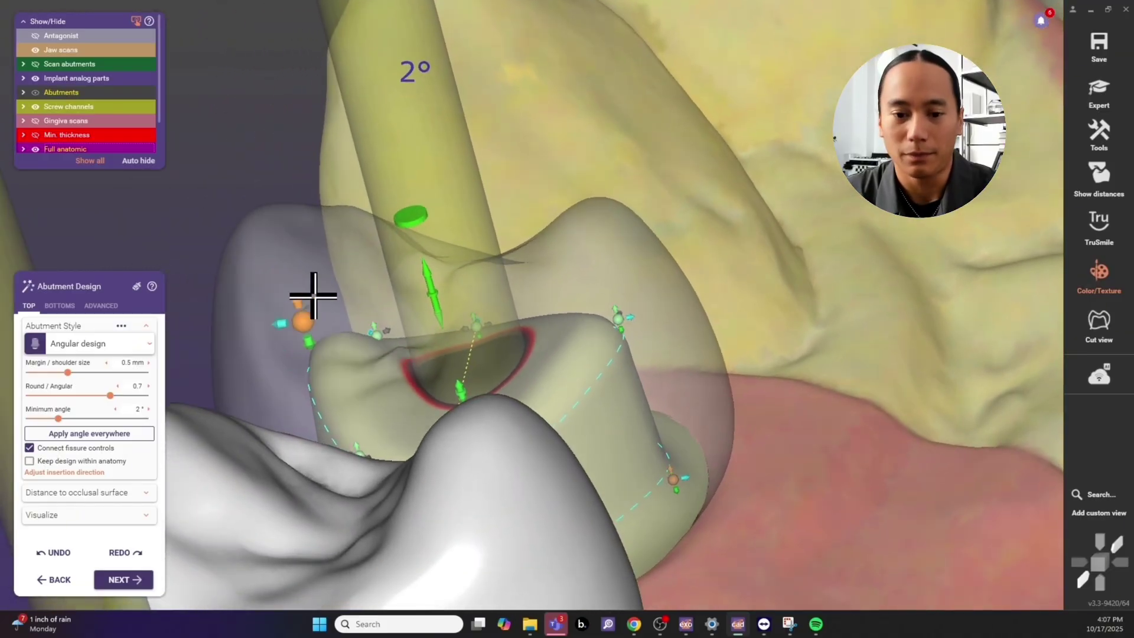
{"action": "scroll", "coordinate": [604, 286], "scroll_direction": "down", "scroll_amount": 4}
{"action": "right_click_drag", "start_coordinate": [603, 285], "coordinate": [476, 406]}
{"action": "scroll", "coordinate": [476, 405], "scroll_direction": "up", "scroll_amount": 3}
{"action": "middle_click_drag", "start_coordinate": [476, 405], "coordinate": [317, 352]}
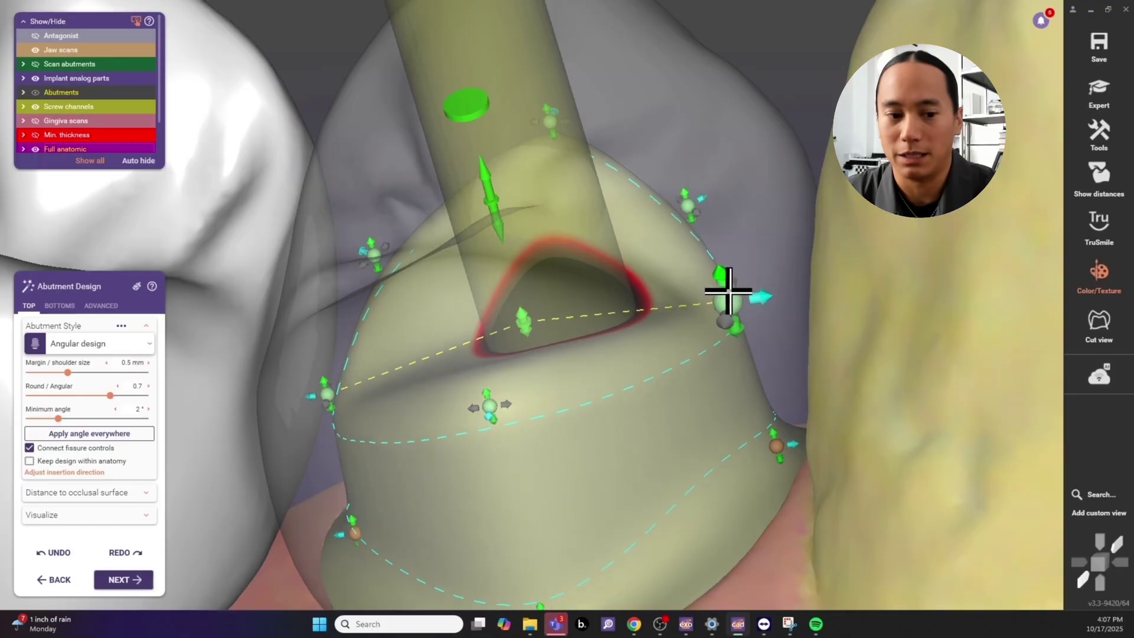
{"action": "left_click_drag", "start_coordinate": [728, 291], "coordinate": [729, 310]}
Step: Try the Cylindrical design abutment style, and switch the style to Standard design
{"action": "scroll", "coordinate": [729, 310], "scroll_direction": "down", "scroll_amount": 1}
{"action": "right_click_drag", "start_coordinate": [729, 310], "coordinate": [238, 435]}
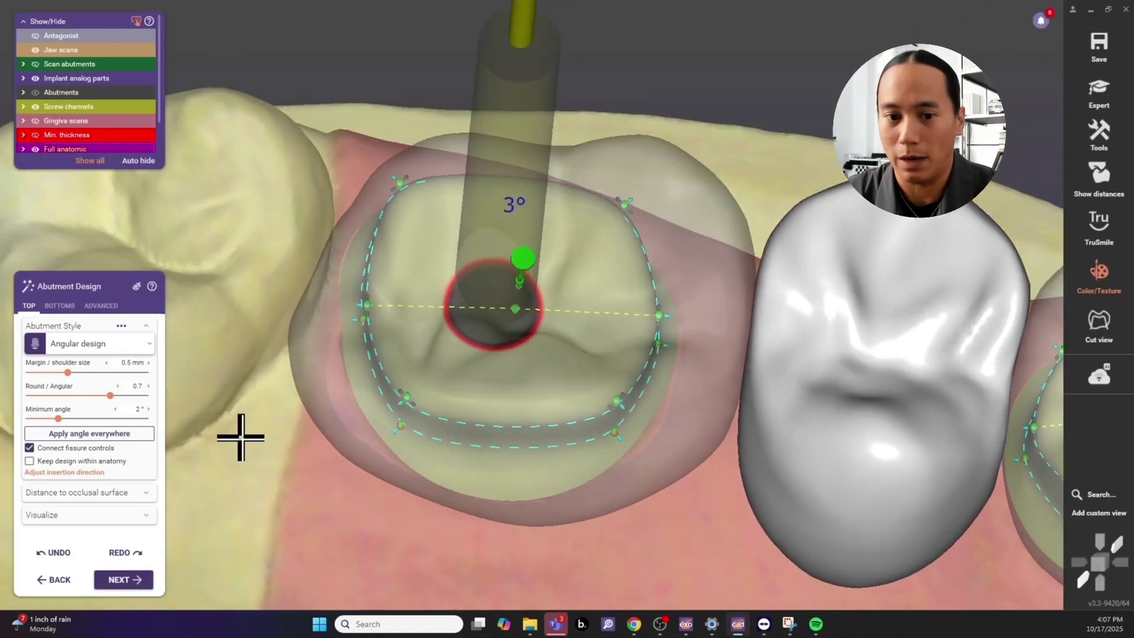
{"action": "left_click", "coordinate": [149, 343]}
{"action": "left_click", "coordinate": [140, 374]}
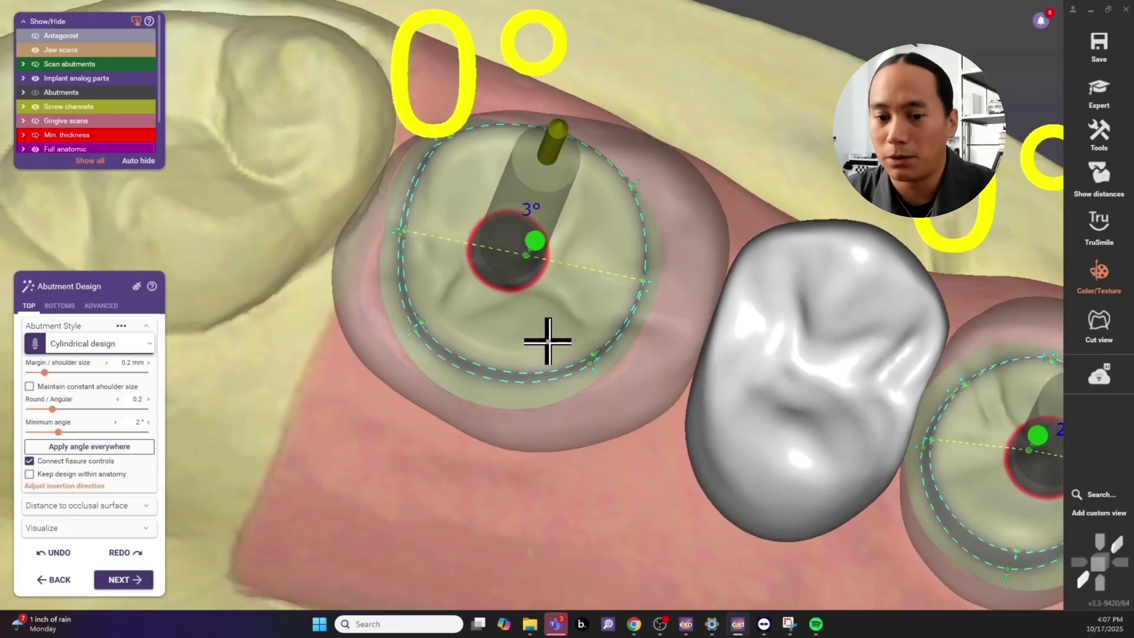
{"action": "left_click", "coordinate": [123, 343]}
{"action": "left_click", "coordinate": [97, 402]}
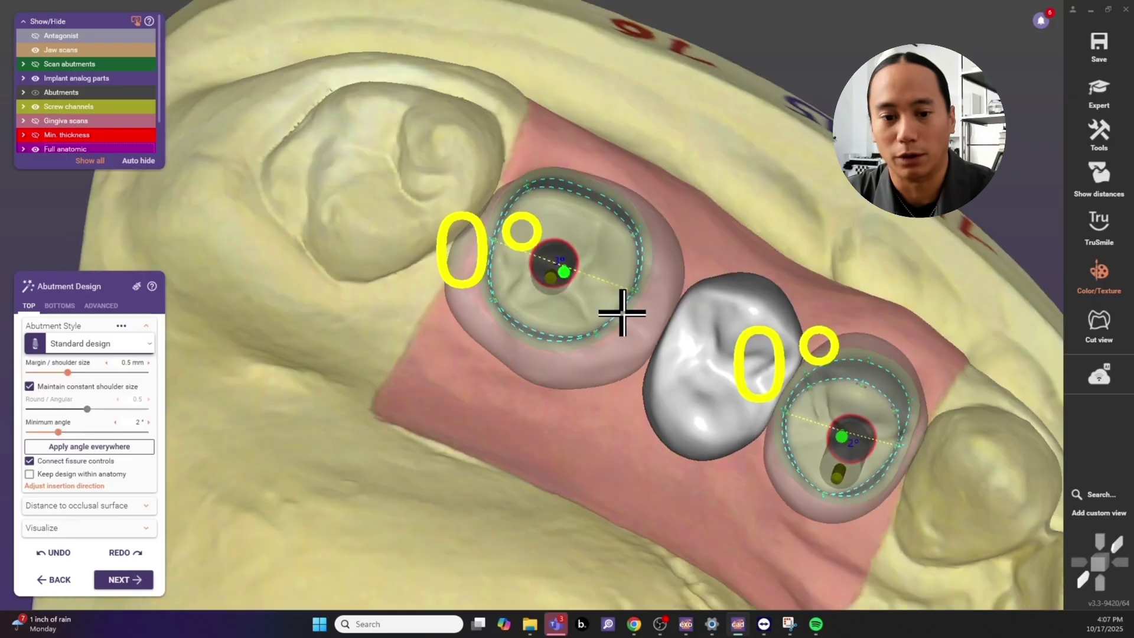
Step: Pull one corner of the tooth 3 abutment's occlusal outline inward with its control point
{"action": "right_click_drag", "start_coordinate": [623, 311], "coordinate": [576, 269]}
{"action": "scroll", "coordinate": [610, 245], "scroll_direction": "up", "scroll_amount": 4}
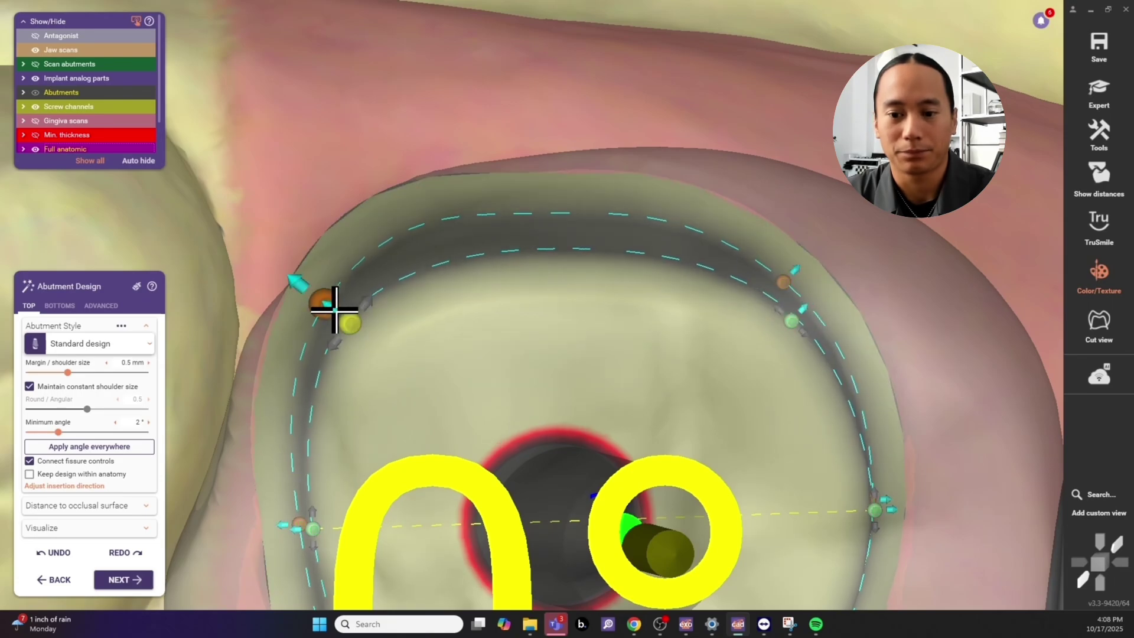
{"action": "scroll", "coordinate": [334, 309], "scroll_direction": "up", "scroll_amount": 2}
{"action": "right_click_drag", "start_coordinate": [334, 309], "coordinate": [360, 378]}
{"action": "left_click_drag", "start_coordinate": [360, 377], "coordinate": [388, 372]}
{"action": "scroll", "coordinate": [388, 372], "scroll_direction": "down", "scroll_amount": 4}
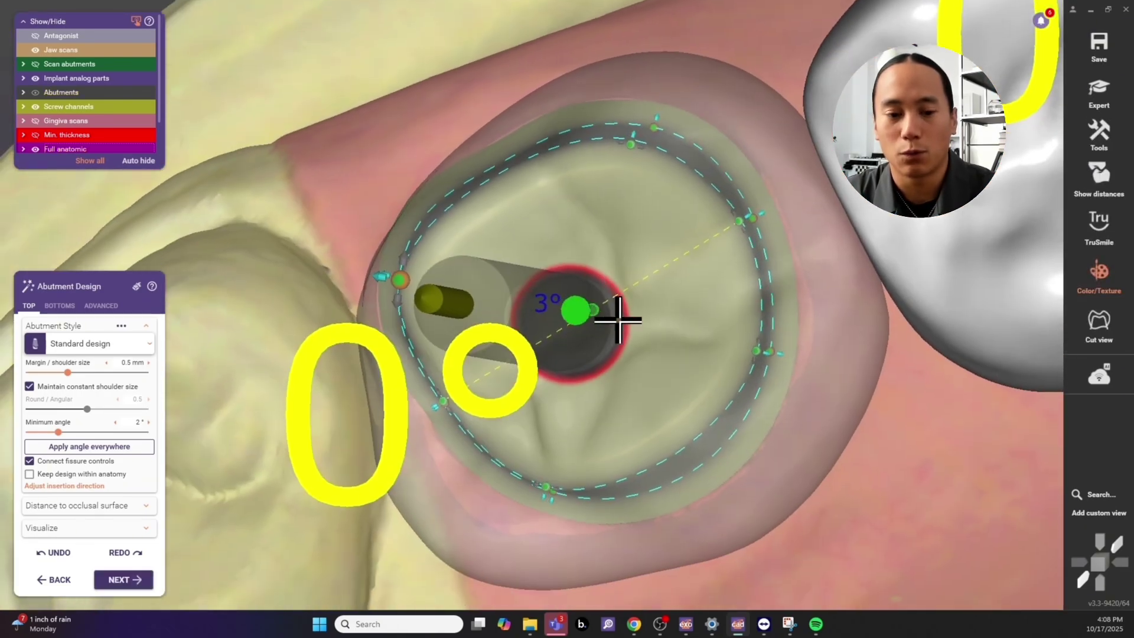
Step: Adjust two more control points on the tooth 3 abutment to move its occlusal outline inward
{"action": "right_click_drag", "start_coordinate": [619, 321], "coordinate": [429, 425]}
{"action": "scroll", "coordinate": [431, 402], "scroll_direction": "up", "scroll_amount": 4}
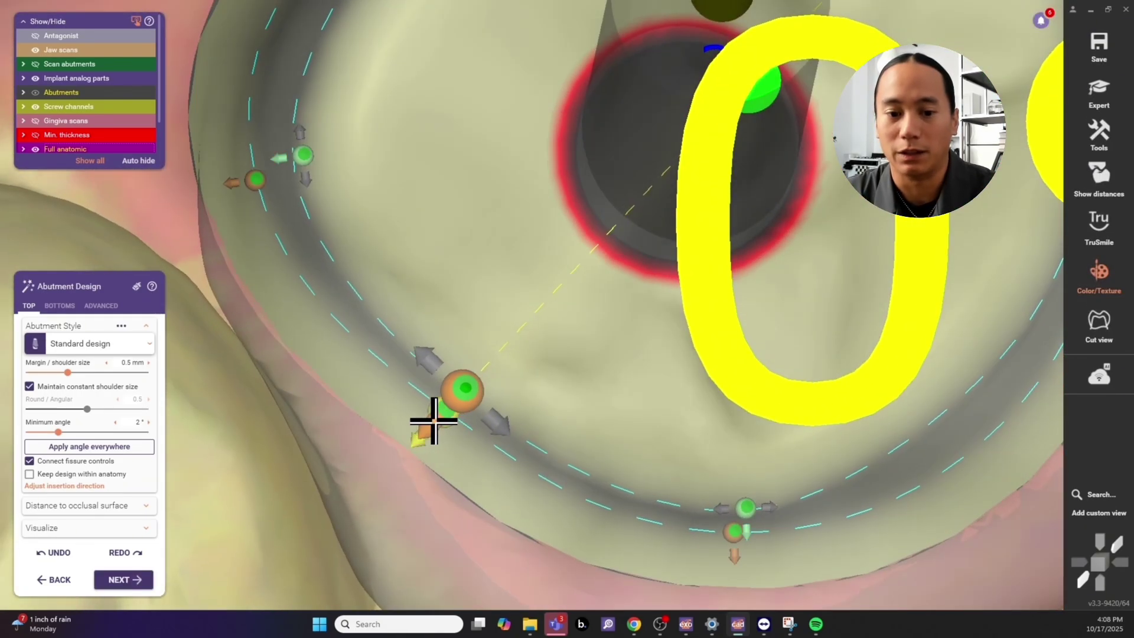
{"action": "left_click_drag", "start_coordinate": [434, 421], "coordinate": [449, 405]}
{"action": "right_click_drag", "start_coordinate": [536, 384], "coordinate": [839, 254]}
{"action": "left_click_drag", "start_coordinate": [842, 240], "coordinate": [826, 265]}
{"action": "scroll", "coordinate": [825, 265], "scroll_direction": "down", "scroll_amount": 2}
{"action": "right_click_drag", "start_coordinate": [826, 265], "coordinate": [367, 228]}
{"action": "scroll", "coordinate": [828, 271], "scroll_direction": "down", "scroll_amount": 2}
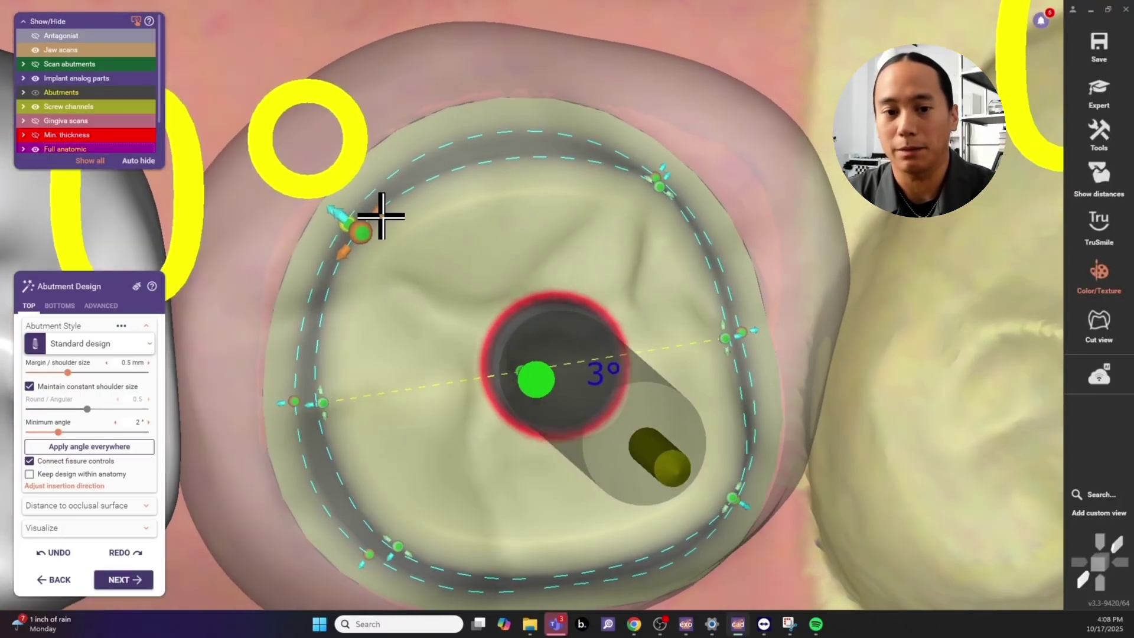
Step: Refine the remaining corner of the tooth 3 abutment's outline and check its occlusal edge from the side
{"action": "scroll", "coordinate": [703, 154], "scroll_direction": "up", "scroll_amount": 5}
{"action": "right_click_drag", "start_coordinate": [704, 154], "coordinate": [610, 286]}
{"action": "left_click", "coordinate": [631, 238]}
{"action": "scroll", "coordinate": [624, 240], "scroll_direction": "down", "scroll_amount": 5}
{"action": "scroll", "coordinate": [593, 283], "scroll_direction": "up", "scroll_amount": 1}
{"action": "right_click_drag", "start_coordinate": [541, 179], "coordinate": [643, 310]}
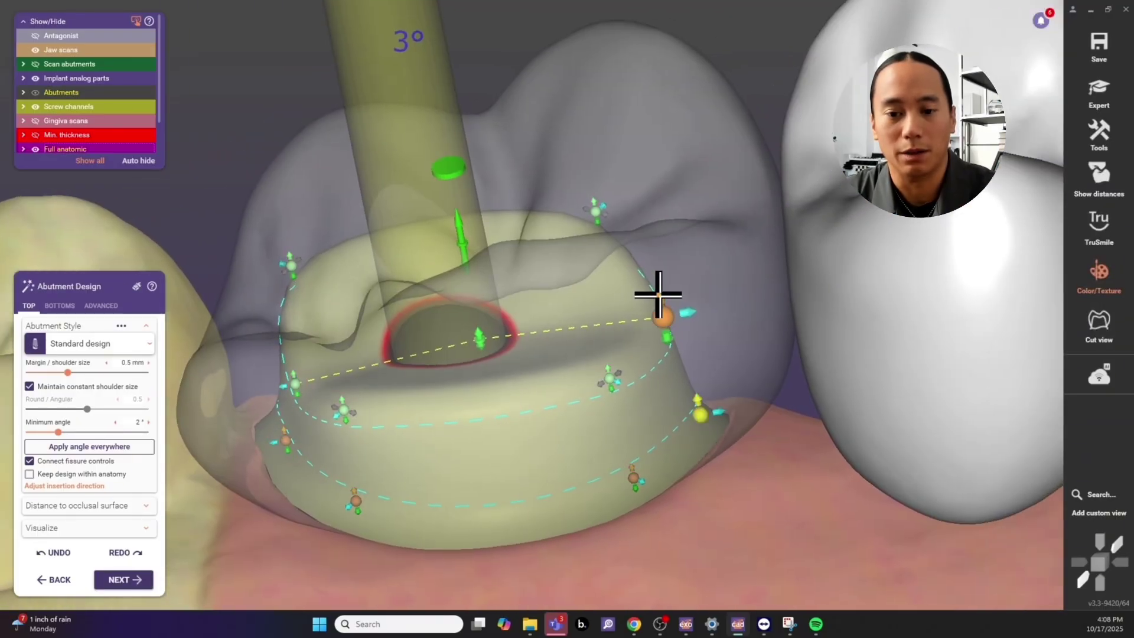
{"action": "right_click_drag", "start_coordinate": [340, 389], "coordinate": [534, 184]}
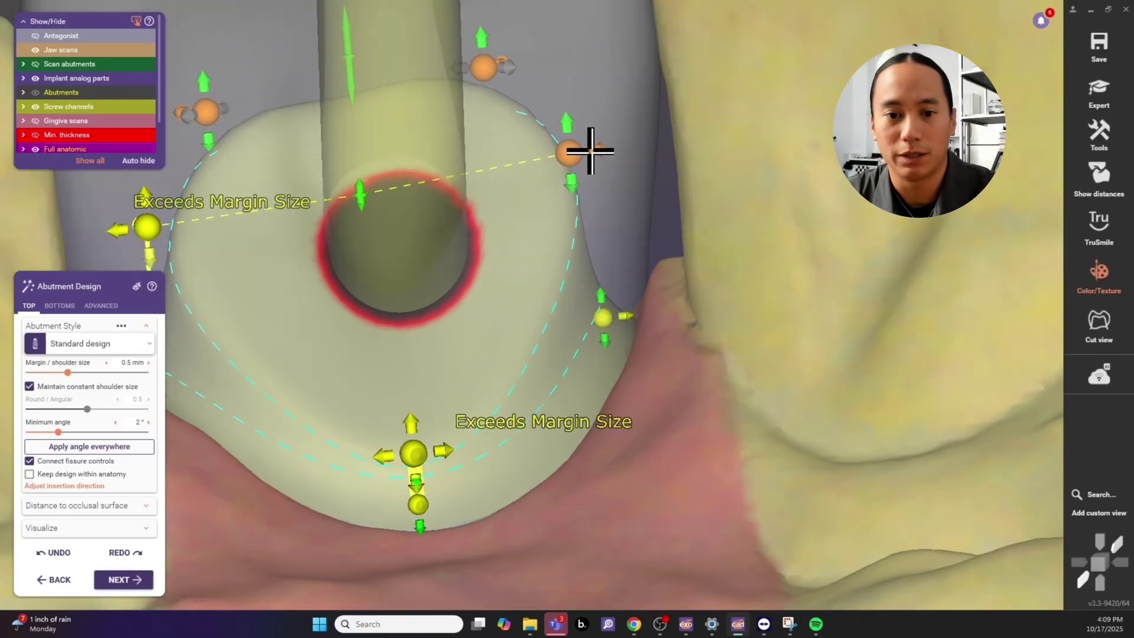
Step: Lower a side control point on the upper edge of the tooth 8 abutment
{"action": "right_click_drag", "start_coordinate": [590, 151], "coordinate": [656, 264]}
{"action": "scroll", "coordinate": [610, 309], "scroll_direction": "up", "scroll_amount": 5}
{"action": "scroll", "coordinate": [656, 264], "scroll_direction": "down", "scroll_amount": 2}
{"action": "left_click_drag", "start_coordinate": [655, 265], "coordinate": [657, 324]}
{"action": "right_click_drag", "start_coordinate": [644, 353], "coordinate": [551, 364]}
{"action": "scroll", "coordinate": [562, 336], "scroll_direction": "down", "scroll_amount": 2}
{"action": "scroll", "coordinate": [551, 363], "scroll_direction": "up", "scroll_amount": 1}
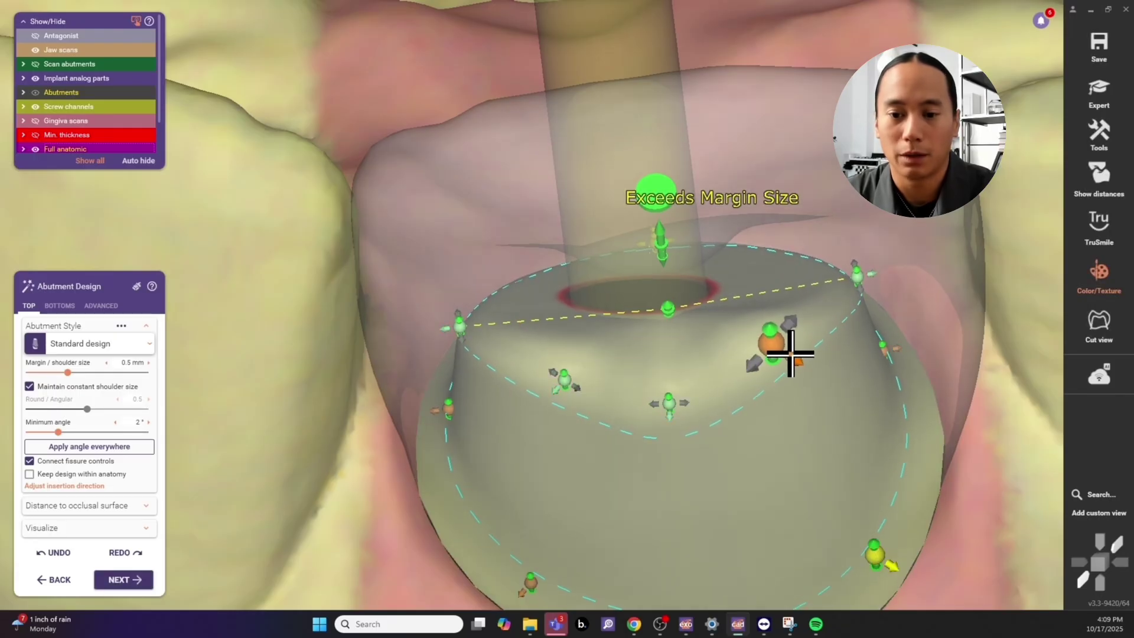
Step: Reshape the tooth 8 abutment's upper outline by moving the control points at both of its rounded corners inward
{"action": "right_click_drag", "start_coordinate": [655, 334], "coordinate": [647, 175]}
{"action": "scroll", "coordinate": [647, 174], "scroll_direction": "up", "scroll_amount": 2}
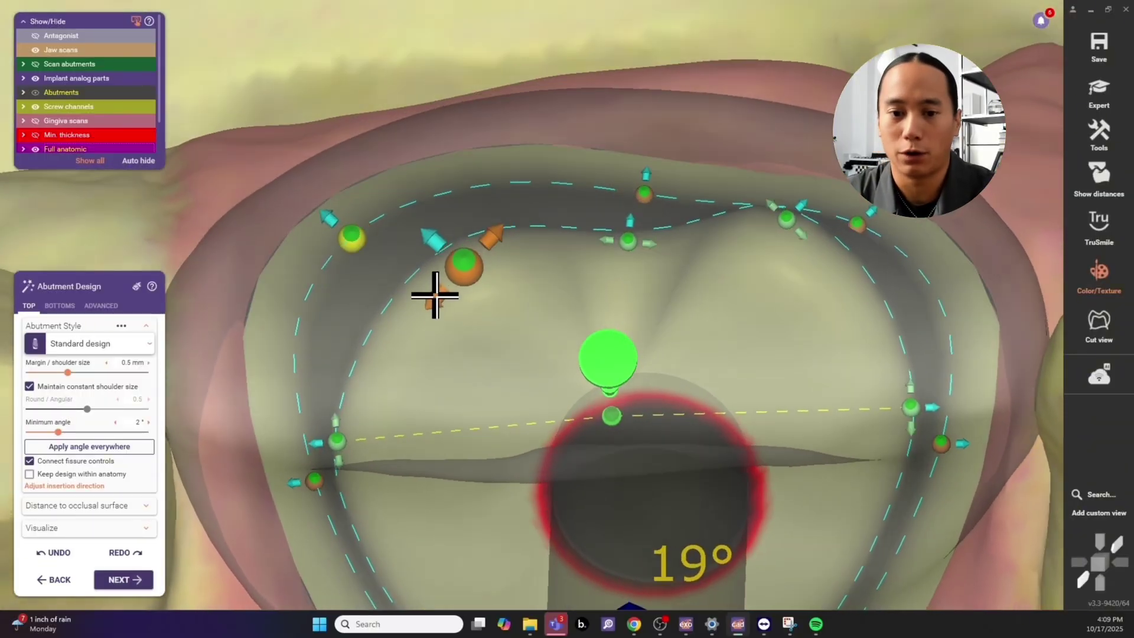
{"action": "left_click_drag", "start_coordinate": [435, 295], "coordinate": [447, 284]}
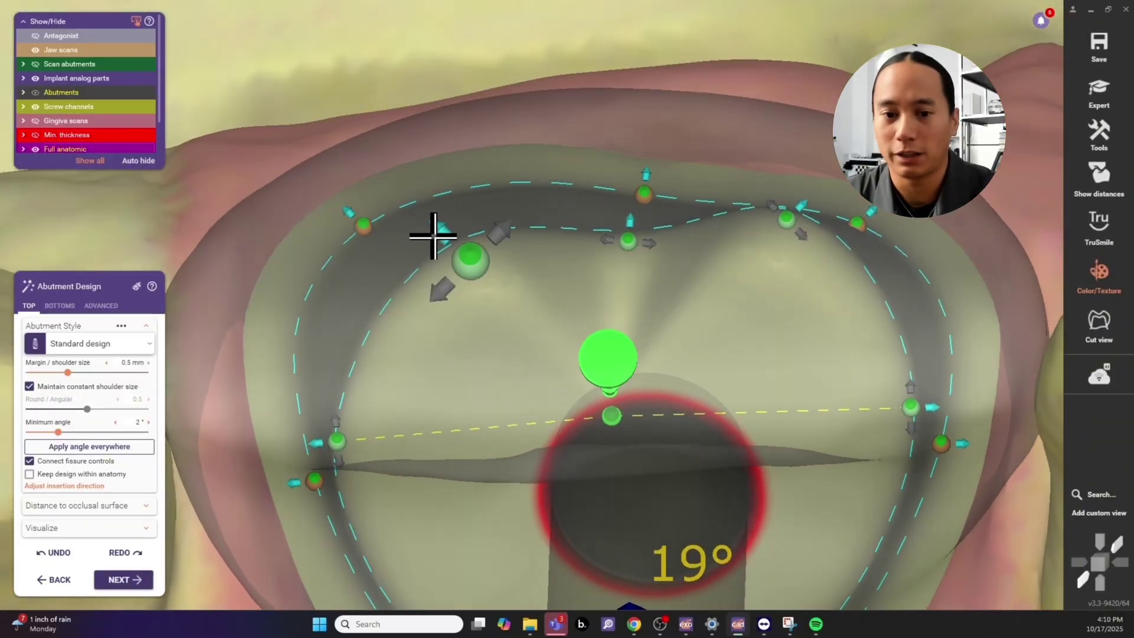
{"action": "left_click_drag", "start_coordinate": [431, 235], "coordinate": [443, 248]}
{"action": "left_click_drag", "start_coordinate": [815, 192], "coordinate": [800, 209]}
Step: Turn on the distance-to-anatomy color display on the abutments
{"action": "scroll", "coordinate": [590, 250], "scroll_direction": "down", "scroll_amount": 3}
{"action": "right_click_drag", "start_coordinate": [724, 219], "coordinate": [502, 283]}
{"action": "scroll", "coordinate": [94, 539], "scroll_direction": "down", "scroll_amount": 2}
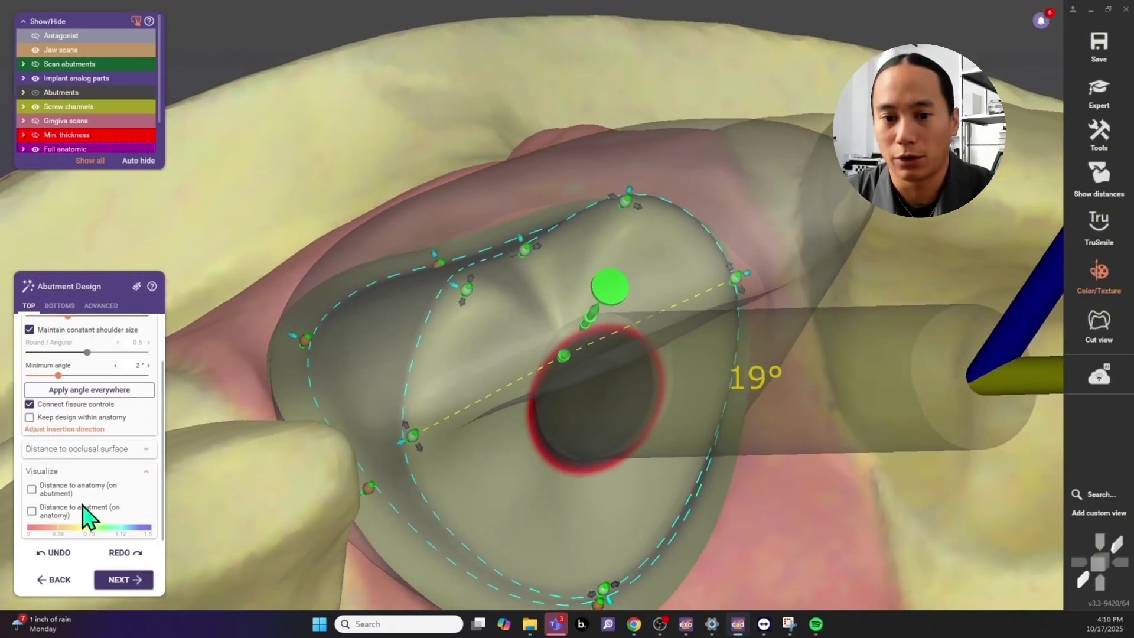
{"action": "left_click", "coordinate": [32, 489]}
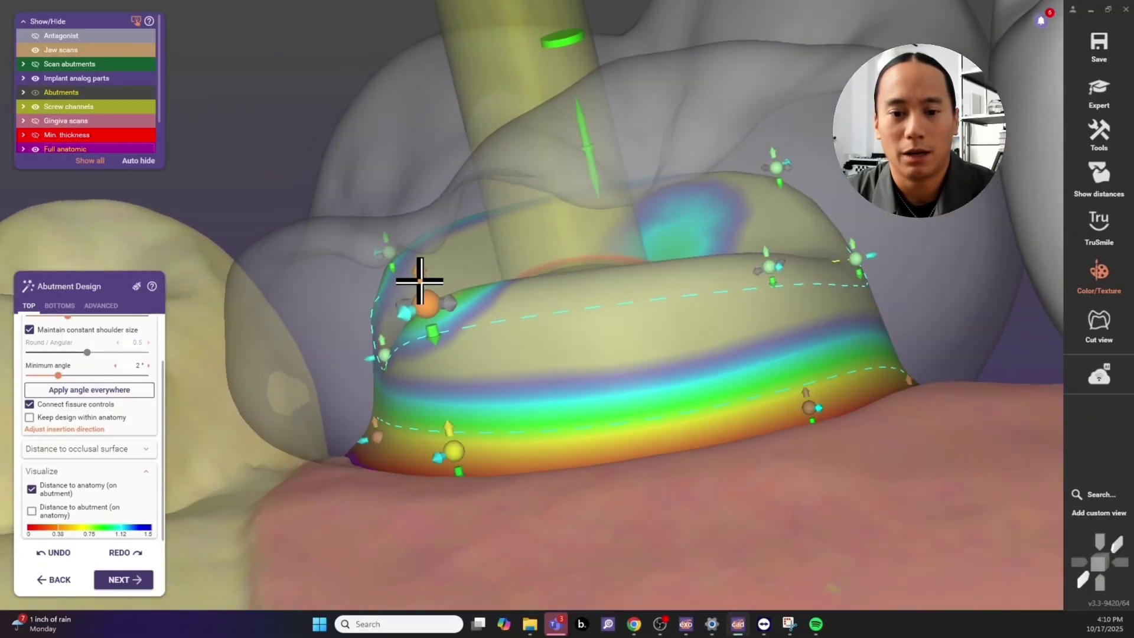
Step: Lower a control point on the abutment's upper edge, then finish the abutment design and save the abutments
{"action": "scroll", "coordinate": [514, 270], "scroll_direction": "down", "scroll_amount": 4}
{"action": "right_click_drag", "start_coordinate": [514, 271], "coordinate": [614, 155]}
{"action": "scroll", "coordinate": [621, 202], "scroll_direction": "up", "scroll_amount": 5}
{"action": "left_click_drag", "start_coordinate": [683, 134], "coordinate": [682, 167]}
{"action": "scroll", "coordinate": [732, 198], "scroll_direction": "down", "scroll_amount": 5}
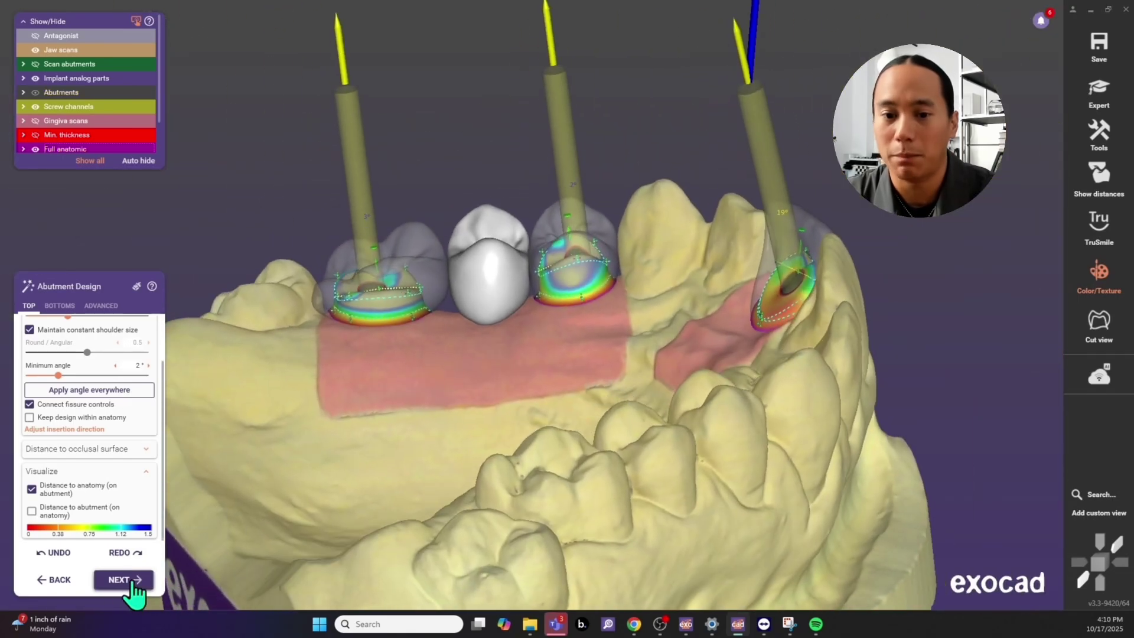
{"action": "left_click", "coordinate": [133, 580]}
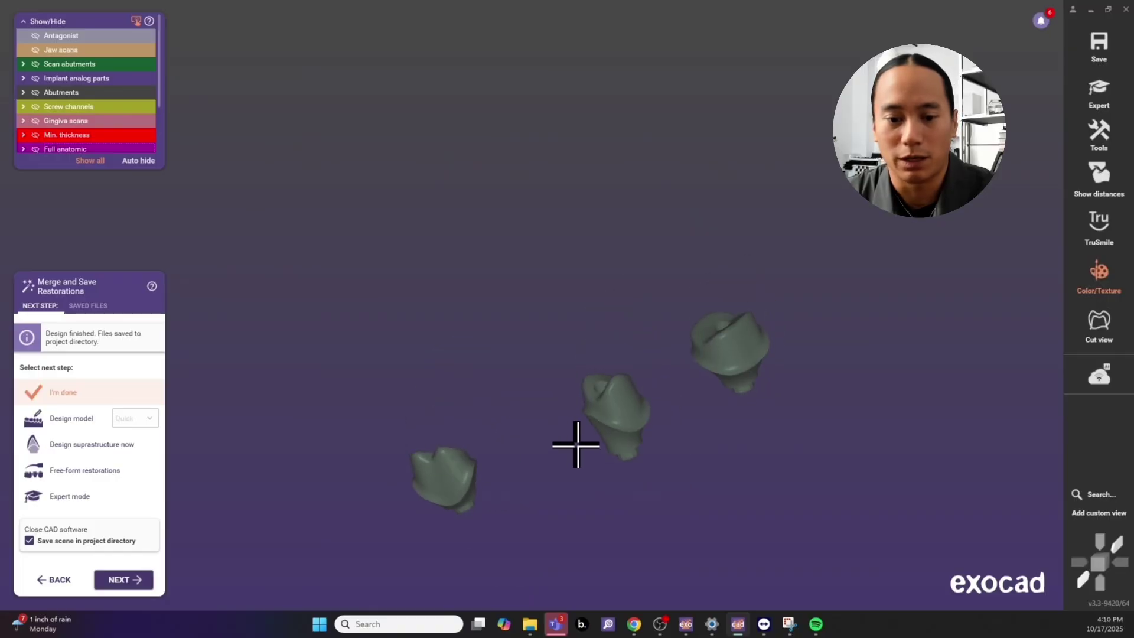
{"action": "right_click_drag", "start_coordinate": [578, 453], "coordinate": [573, 380]}
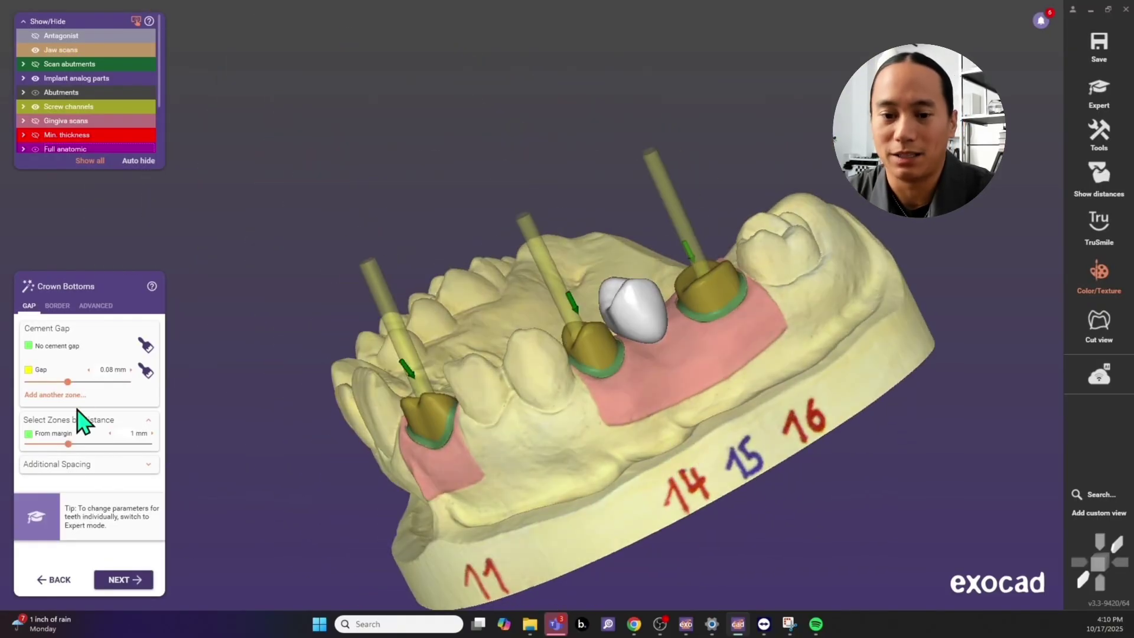
Step: Reduce the crown bottoms' no-cement-gap zone to 0.7 mm from the margin and adjust the cement gap
{"action": "left_click", "coordinate": [109, 434]}
{"action": "left_click", "coordinate": [109, 434]}
{"action": "left_click", "coordinate": [109, 434]}
{"action": "right_click_drag", "start_coordinate": [420, 387], "coordinate": [693, 372]}
{"action": "scroll", "coordinate": [608, 366], "scroll_direction": "up", "scroll_amount": 3}
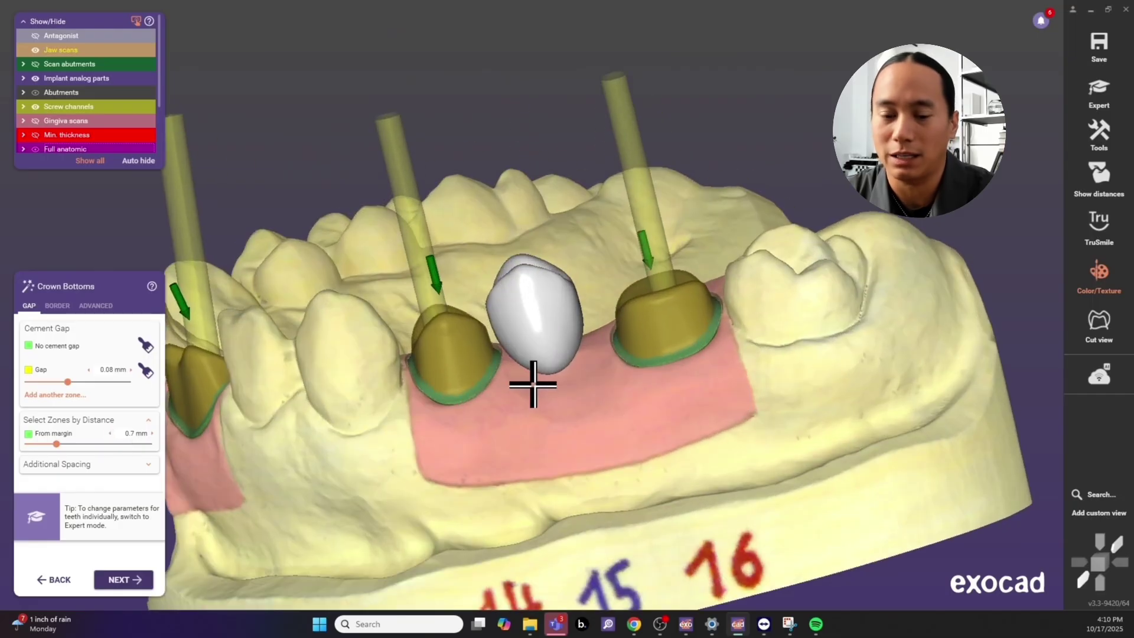
{"action": "right_click_drag", "start_coordinate": [532, 385], "coordinate": [473, 397]}
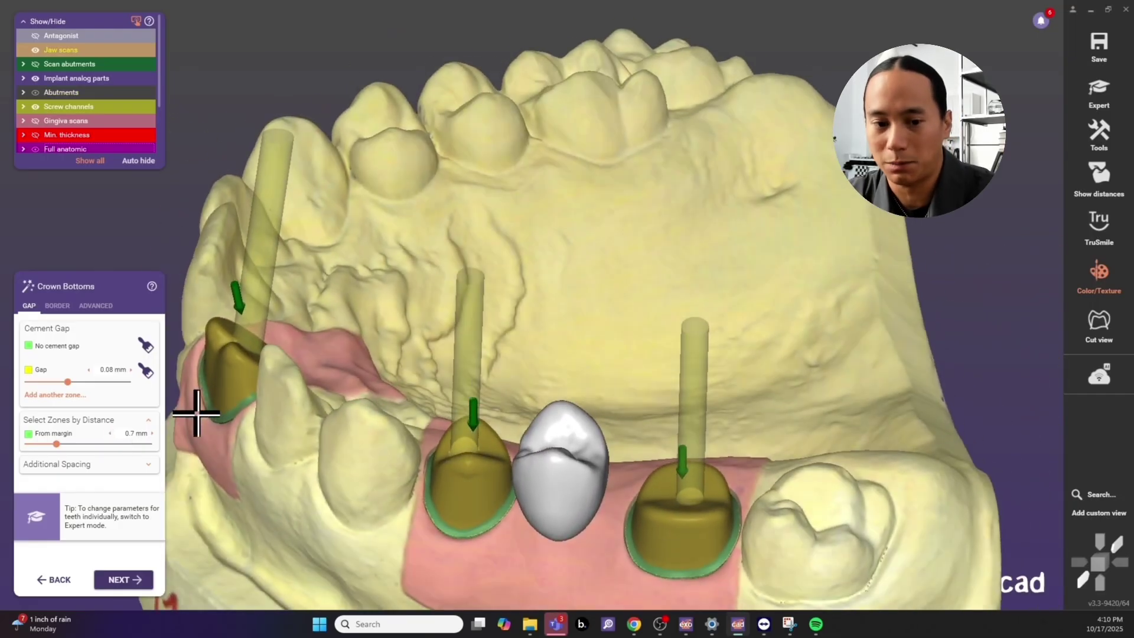
{"action": "left_click", "coordinate": [88, 370]}
Step: Accept the crown bottoms and the connectors so the restorations are merged and saved, and view the merged parts
{"action": "left_click", "coordinate": [134, 584]}
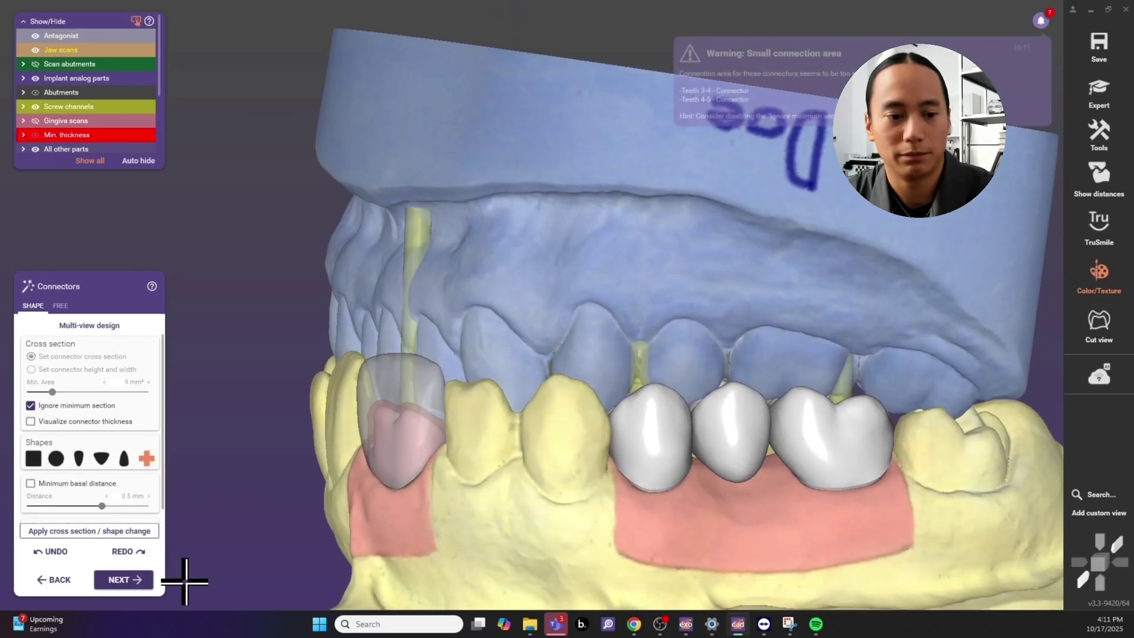
{"action": "left_click", "coordinate": [137, 579]}
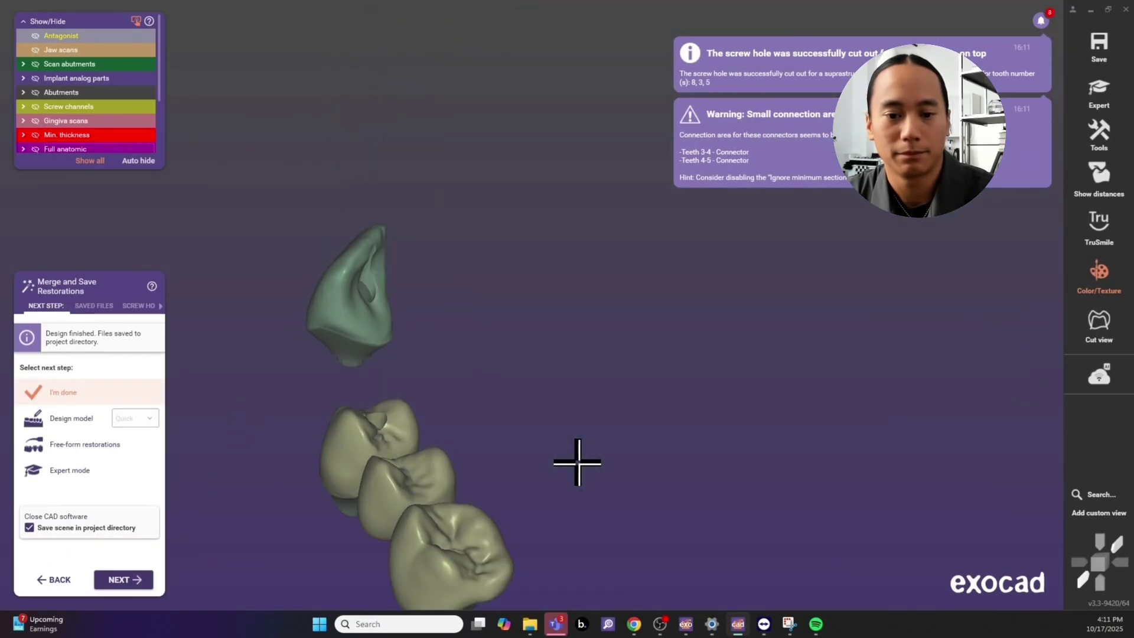
{"action": "key", "text": "2"}
{"action": "scroll", "coordinate": [577, 463], "scroll_direction": "down", "scroll_amount": 3}
{"action": "right_click_drag", "start_coordinate": [577, 463], "coordinate": [584, 448]}
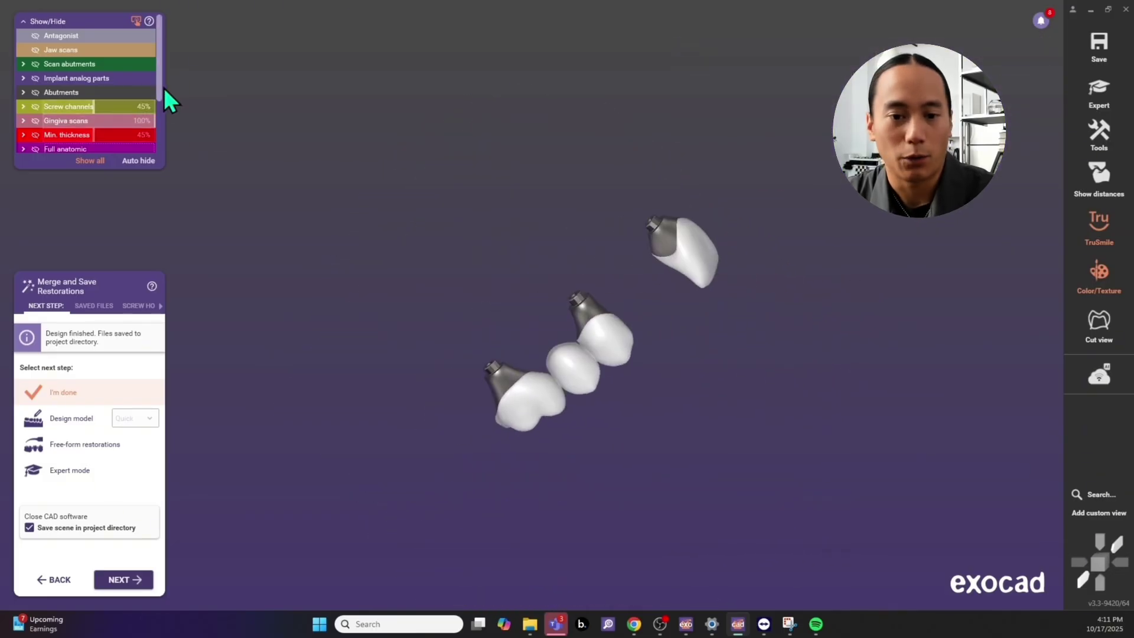
Step: Expand the merged parts and hide the merged bridge and the tooth 8 restoration to inspect the three abutments
{"action": "scroll", "coordinate": [158, 90], "scroll_direction": "down", "scroll_amount": 1}
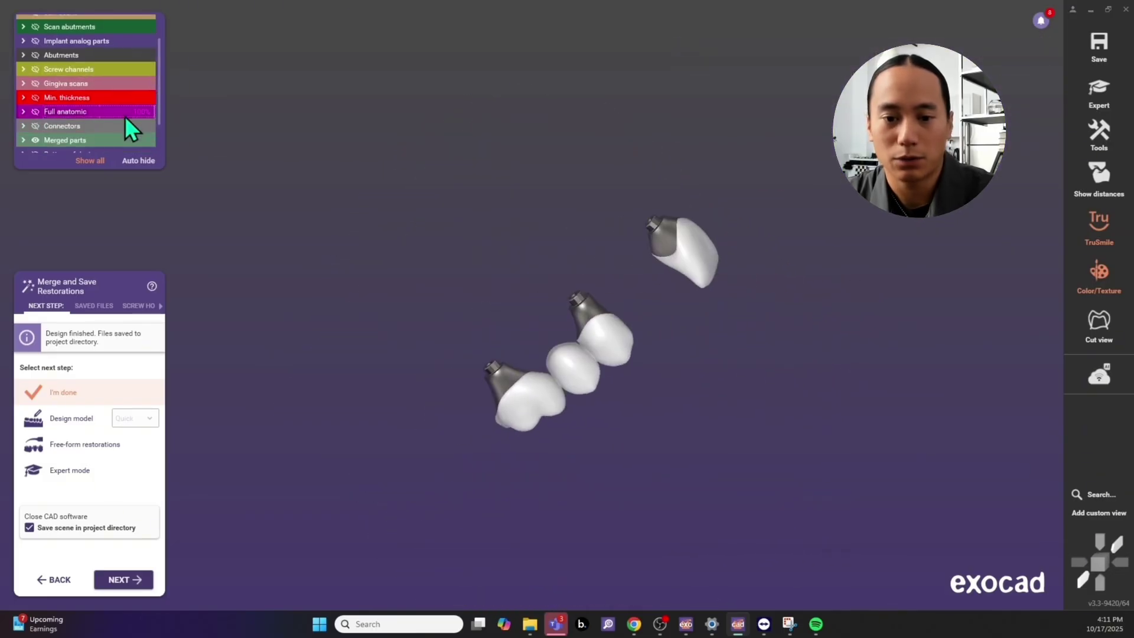
{"action": "left_click", "coordinate": [35, 140]}
{"action": "scroll", "coordinate": [159, 113], "scroll_direction": "down", "scroll_amount": 1}
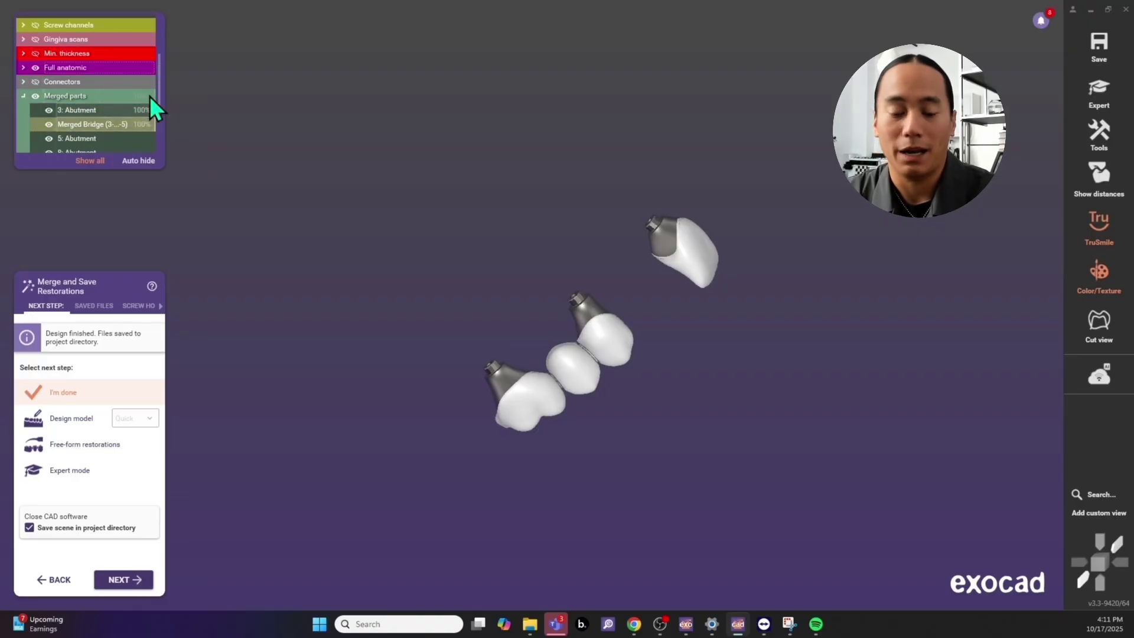
{"action": "left_click_drag", "start_coordinate": [160, 102], "coordinate": [160, 106]}
{"action": "right_click_drag", "start_coordinate": [654, 307], "coordinate": [608, 271]}
{"action": "scroll", "coordinate": [647, 285], "scroll_direction": "up", "scroll_amount": 4}
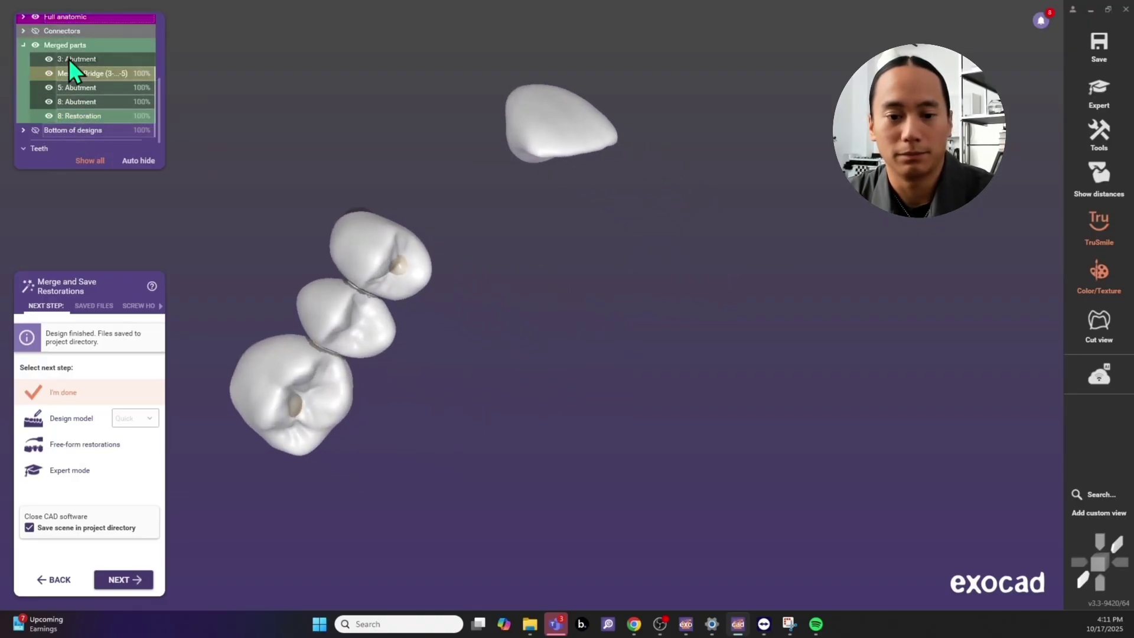
{"action": "left_click", "coordinate": [50, 74]}
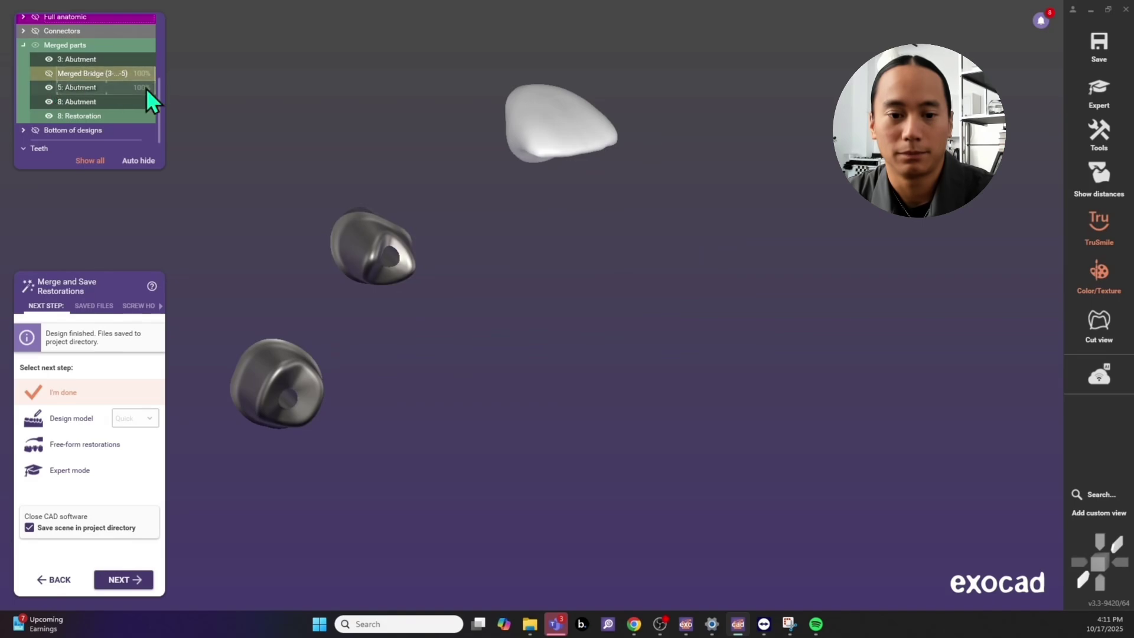
{"action": "left_click", "coordinate": [50, 96]}
{"action": "right_click_drag", "start_coordinate": [468, 213], "coordinate": [479, 213]}
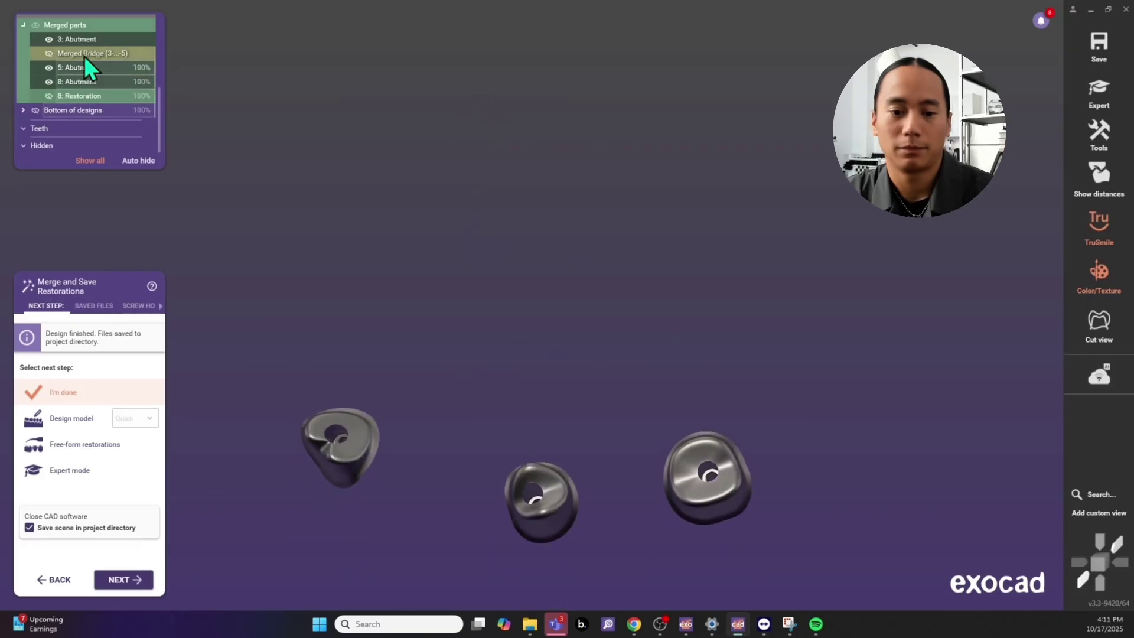
Step: Show the tooth 8 restoration semi-transparent over its abutment and bring the merged bridge back into view
{"action": "left_click", "coordinate": [50, 96]}
{"action": "right_click_drag", "start_coordinate": [328, 204], "coordinate": [356, 216]}
{"action": "left_click_drag", "start_coordinate": [122, 101], "coordinate": [94, 100]}
{"action": "right_click_drag", "start_coordinate": [258, 167], "coordinate": [260, 165]}
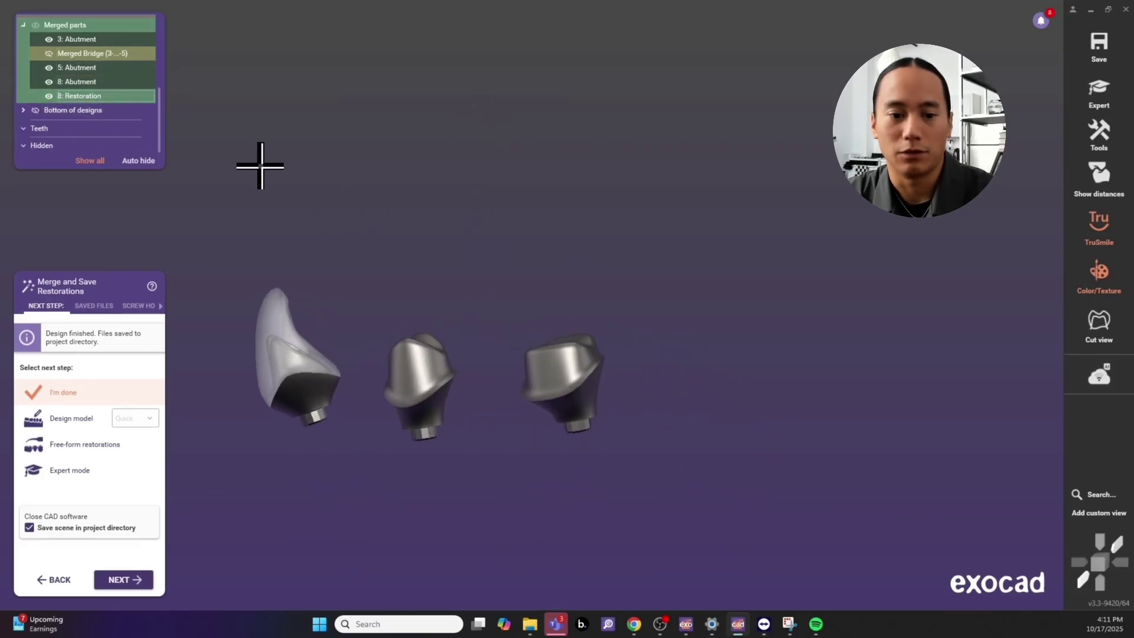
{"action": "left_click", "coordinate": [49, 53]}
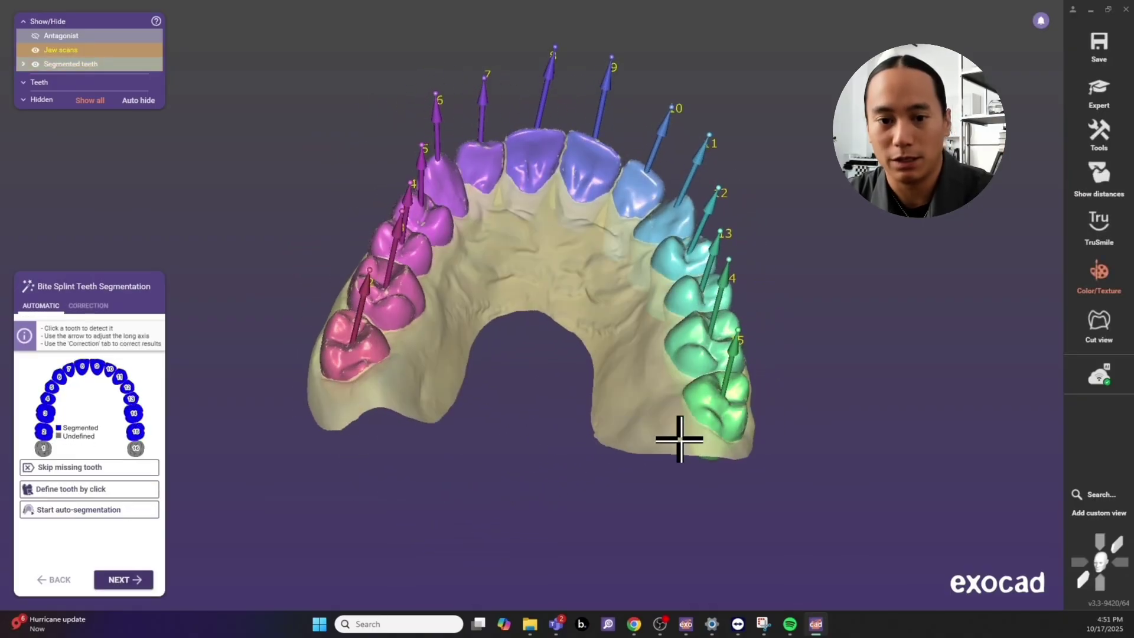
Step: Accept the bite splint tooth segmentation and set the splint's insertion direction from the occlusal view
{"action": "left_click", "coordinate": [121, 580]}
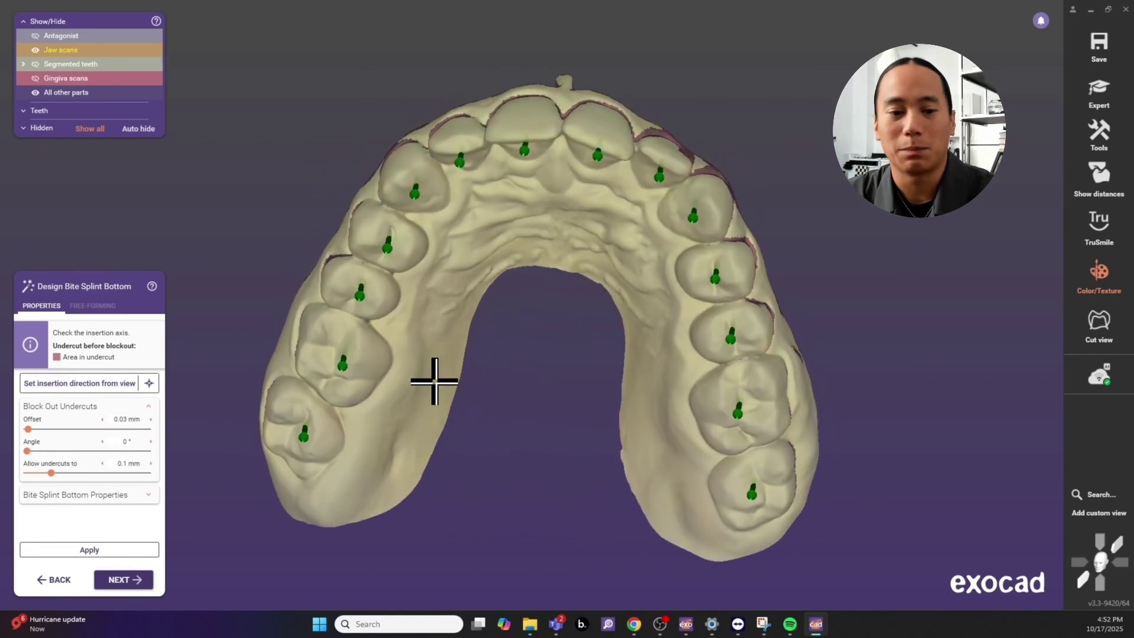
{"action": "left_click", "coordinate": [89, 383]}
{"action": "right_click_drag", "start_coordinate": [400, 360], "coordinate": [433, 358]}
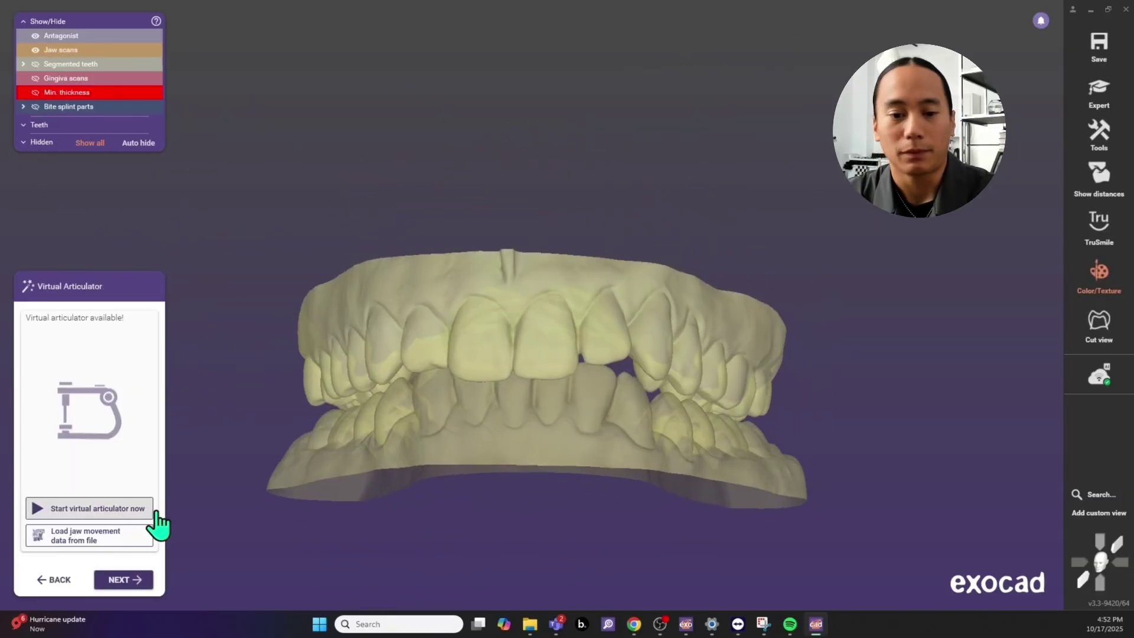
Step: Run the Artex CR virtual articulator simulation with the jaw gap left as is and a 5 mm bite opening, and accept it
{"action": "left_click", "coordinate": [156, 512]}
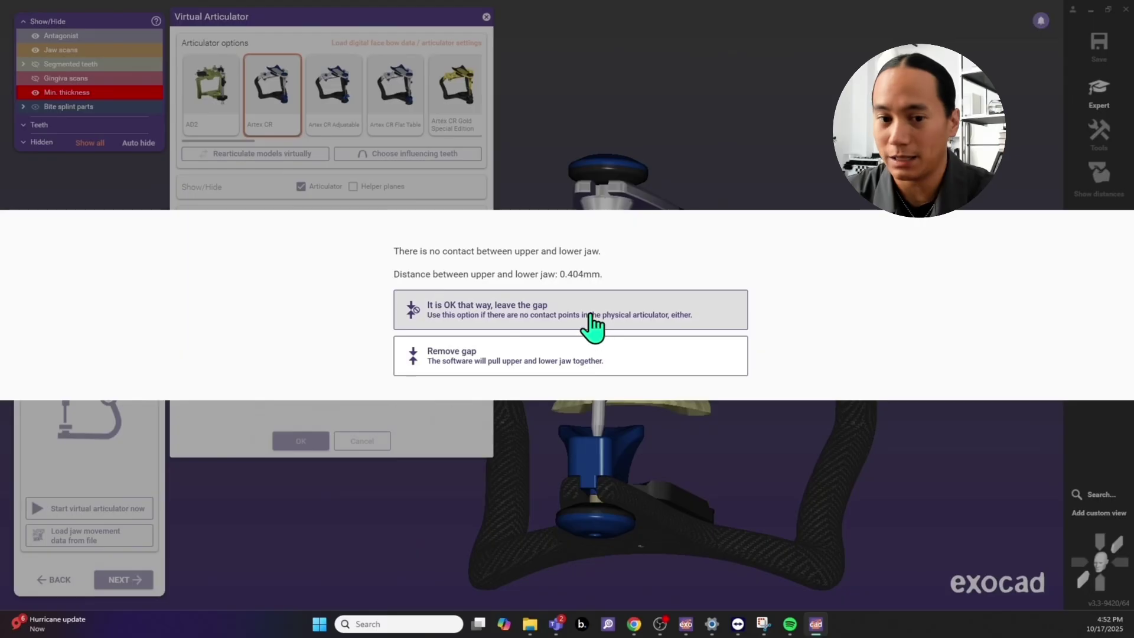
{"action": "left_click", "coordinate": [590, 318]}
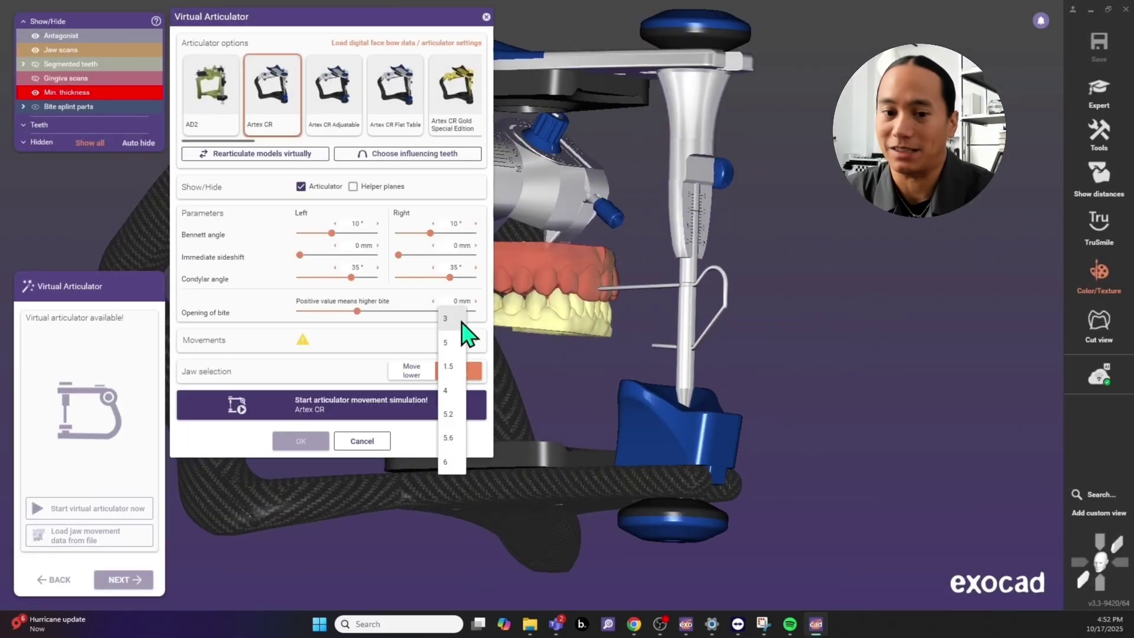
{"action": "scroll", "coordinate": [621, 338], "scroll_direction": "down", "scroll_amount": 3}
{"action": "right_click_drag", "start_coordinate": [610, 335], "coordinate": [719, 328]}
{"action": "scroll", "coordinate": [620, 338], "scroll_direction": "up", "scroll_amount": 2}
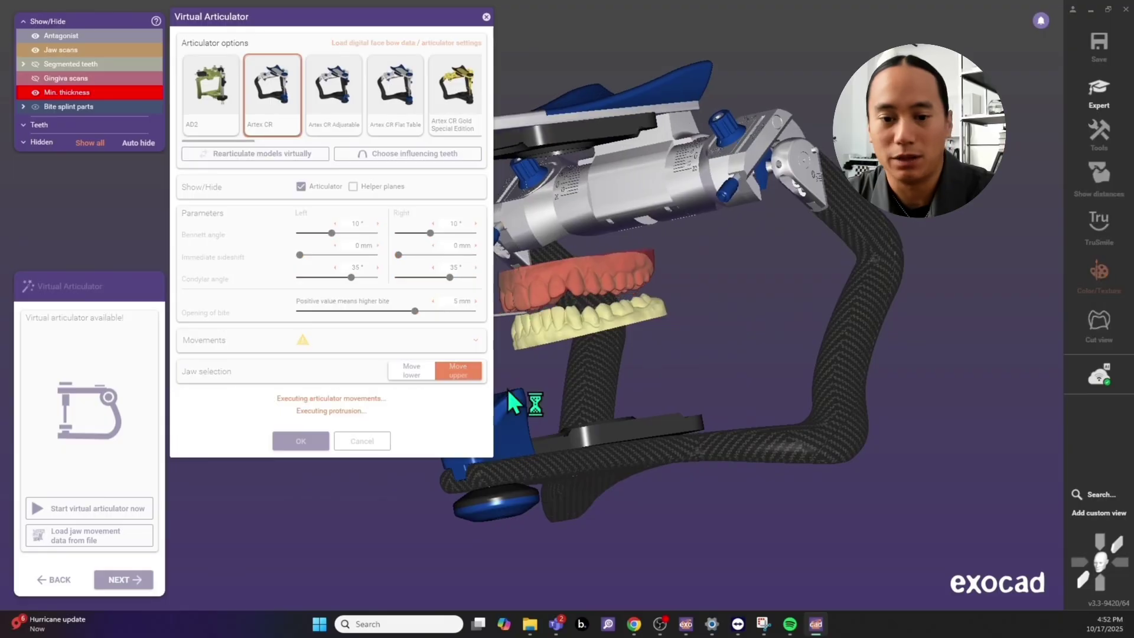
{"action": "left_click", "coordinate": [301, 440]}
{"action": "left_click", "coordinate": [136, 582]}
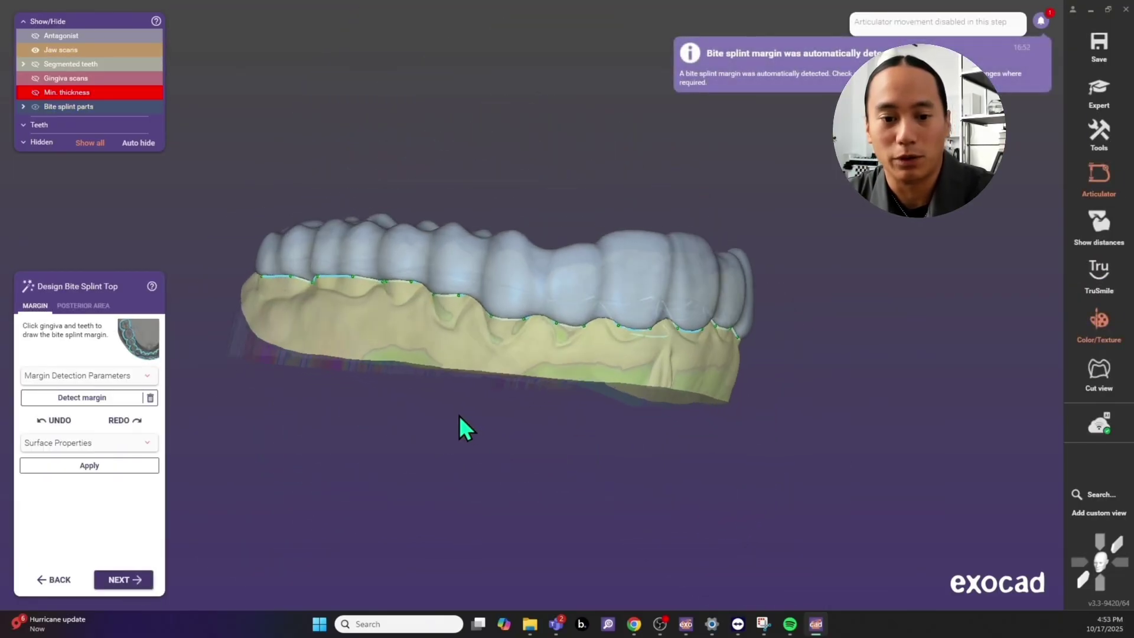
Step: Flatten the posterior area of the bite splint top, raise the desired impression depth to 0.81 mm, and continue to free-forming
{"action": "left_click", "coordinate": [80, 305]}
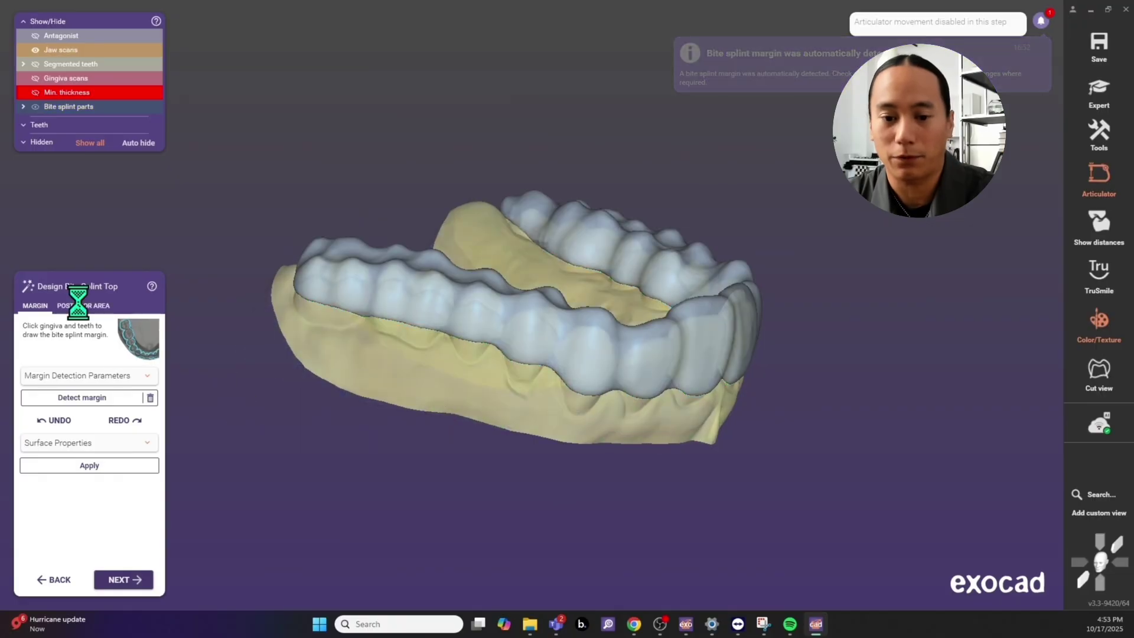
{"action": "right_click_drag", "start_coordinate": [525, 322], "coordinate": [548, 376]}
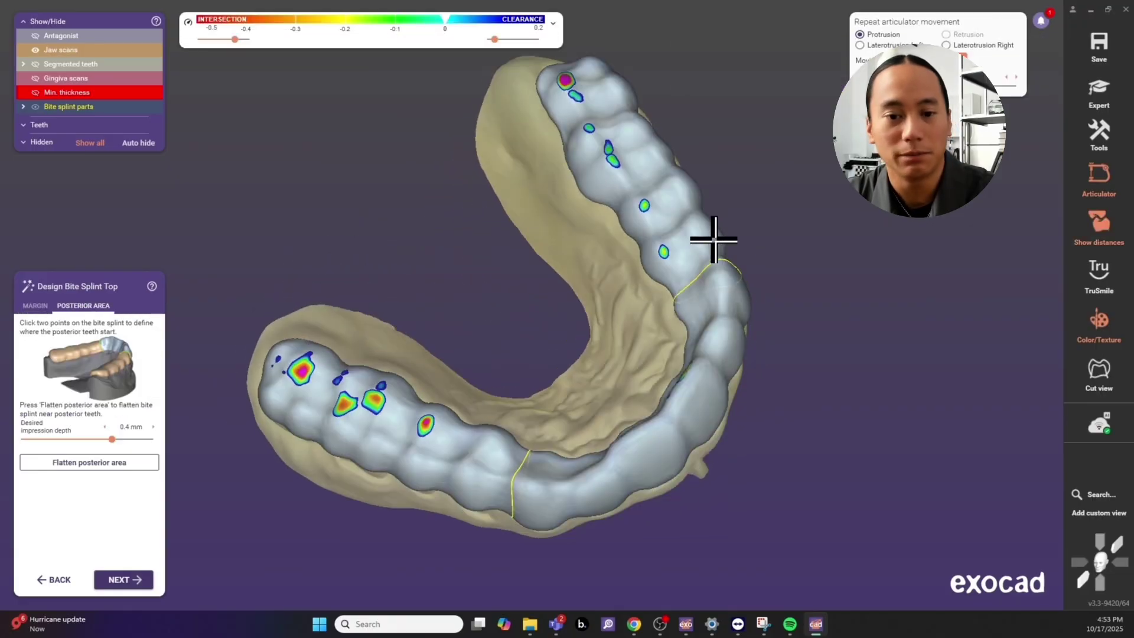
{"action": "left_click", "coordinate": [130, 463]}
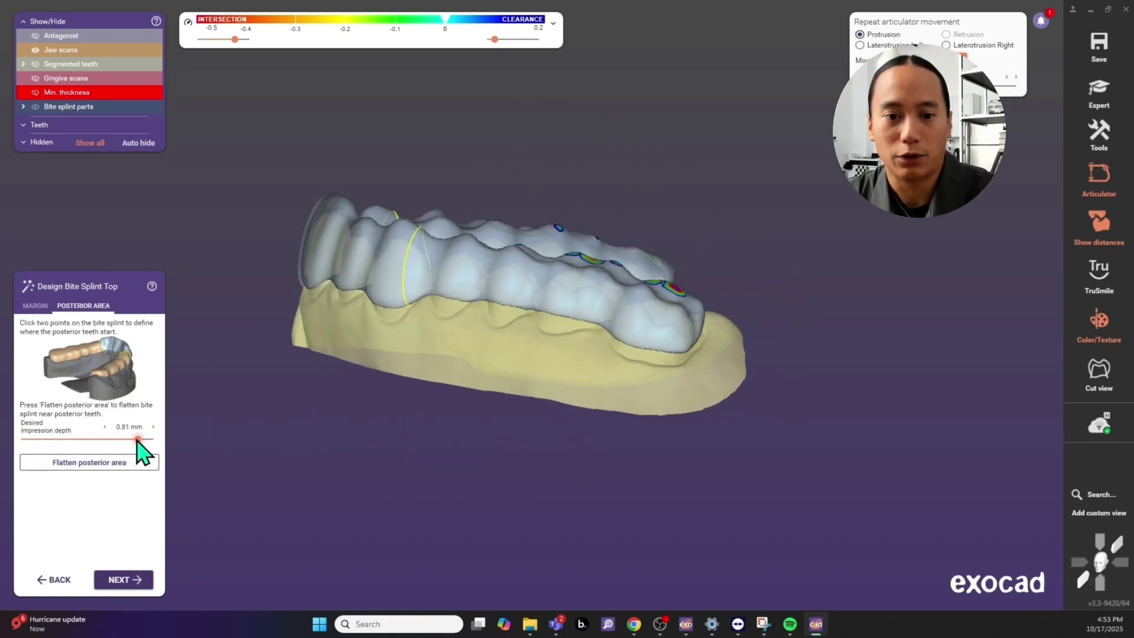
{"action": "right_click_drag", "start_coordinate": [385, 445], "coordinate": [430, 346]}
{"action": "left_click", "coordinate": [123, 580]}
Step: Smooth the posterior occlusal surfaces on both sides of the bite splint with the Smooth/Flatten brush at large size
{"action": "left_click", "coordinate": [106, 335]}
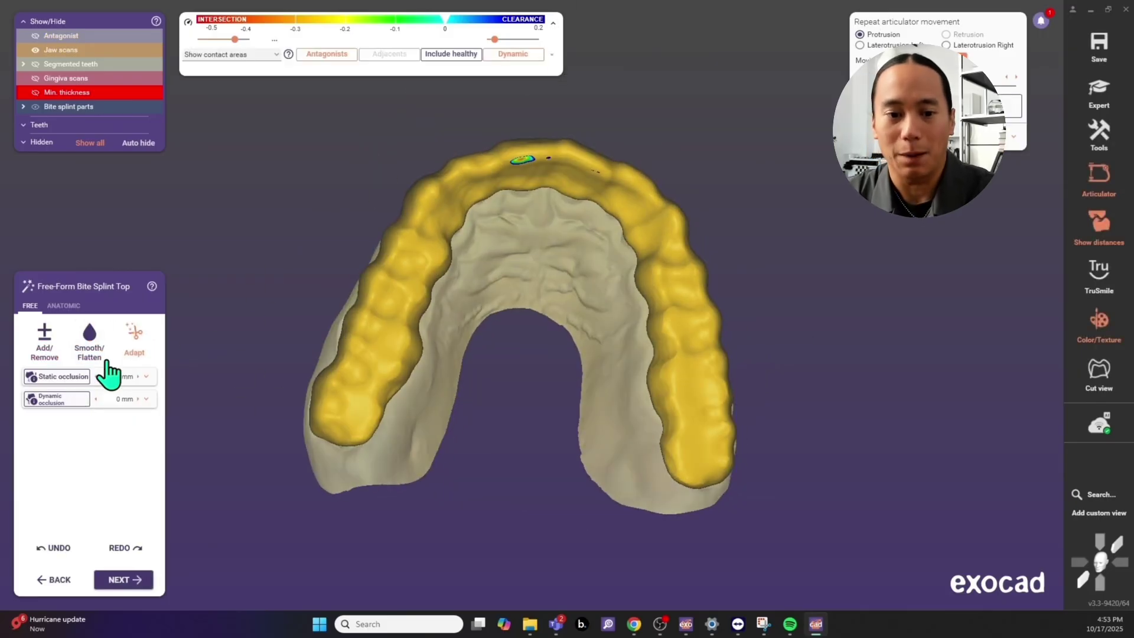
{"action": "mouse_move", "coordinate": [339, 278]}
{"action": "right_mouse_down"}
{"action": "mouse_move", "coordinate": [496, 293]}
{"action": "mouse_move", "coordinate": [349, 313]}
{"action": "mouse_move", "coordinate": [449, 343]}
{"action": "right_mouse_up"}
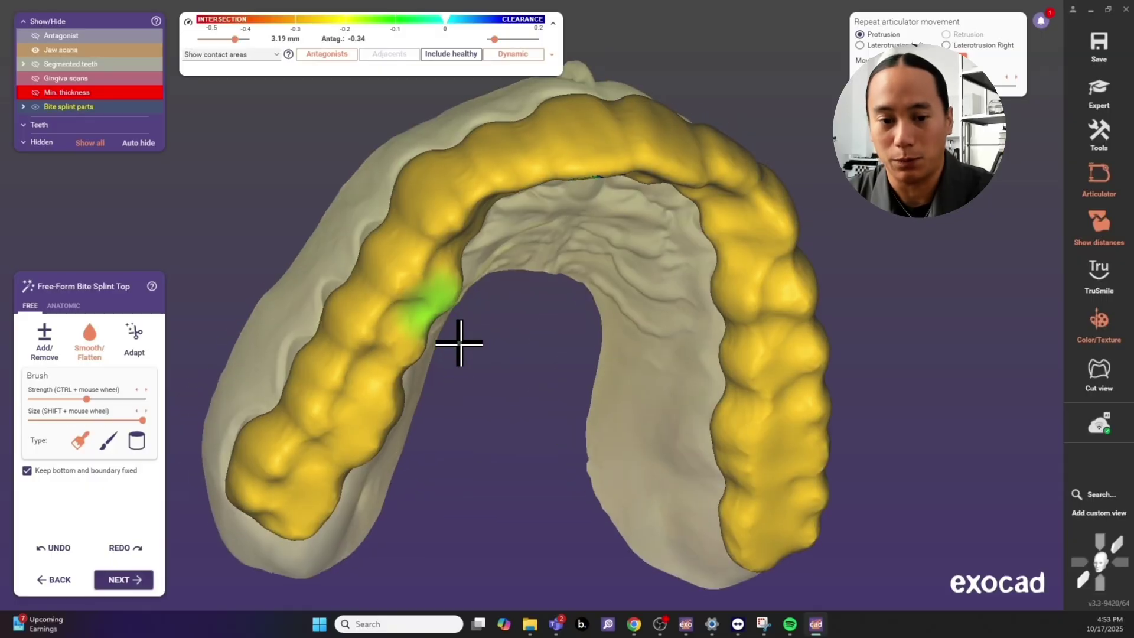
{"action": "scroll", "coordinate": [458, 342], "scroll_direction": "up", "scroll_amount": 3}
{"action": "scroll", "coordinate": [441, 294], "scroll_direction": "down", "scroll_amount": 3}
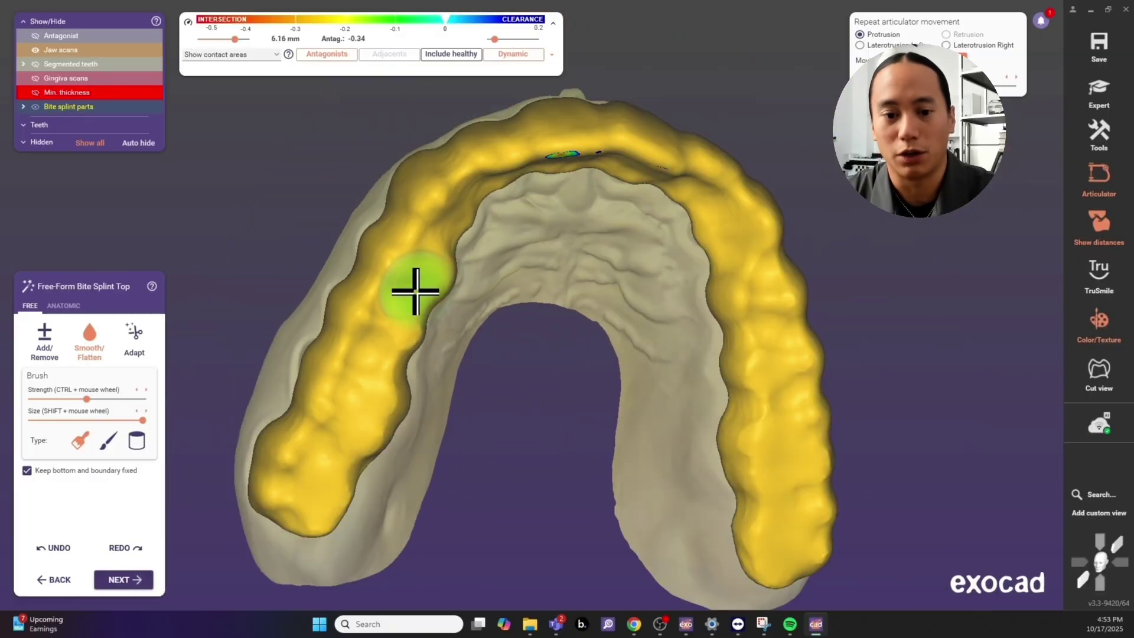
{"action": "mouse_move", "coordinate": [339, 430]}
{"action": "right_mouse_down"}
{"action": "mouse_move", "coordinate": [428, 474]}
{"action": "mouse_move", "coordinate": [344, 439]}
{"action": "right_mouse_up"}
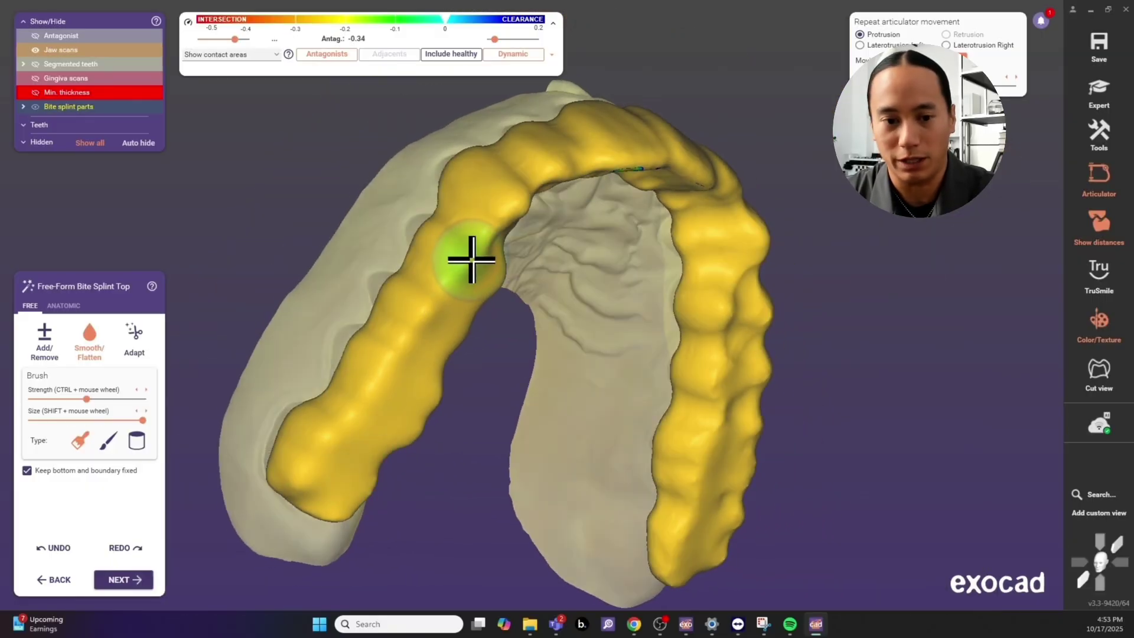
{"action": "right_click_drag", "start_coordinate": [471, 259], "coordinate": [434, 266]}
{"action": "right_click_drag", "start_coordinate": [281, 472], "coordinate": [677, 246]}
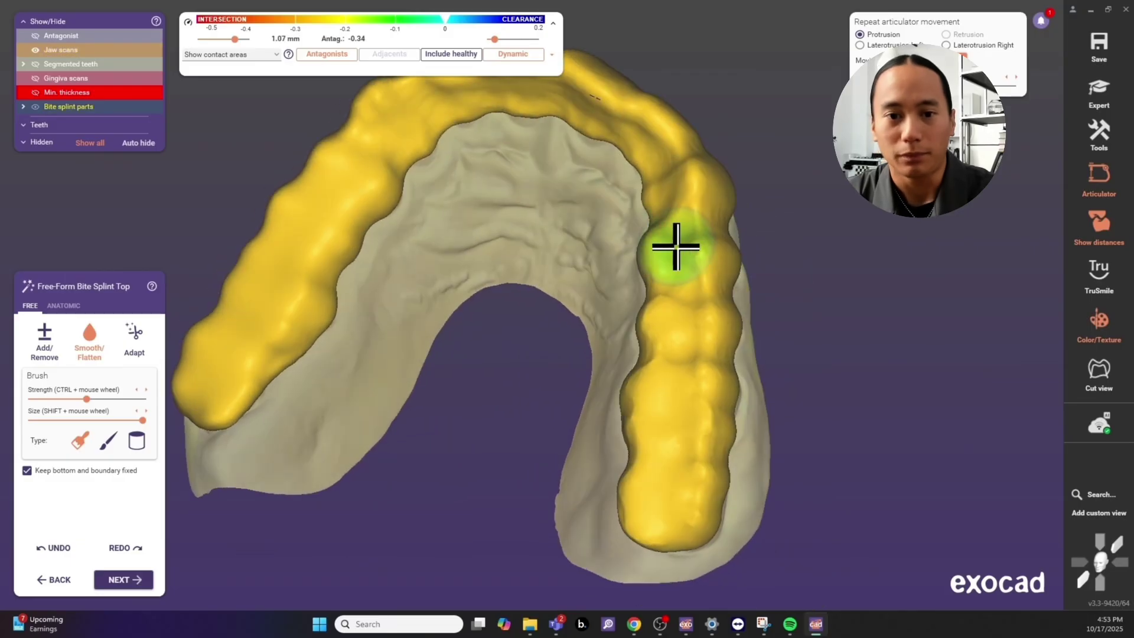
{"action": "right_click_drag", "start_coordinate": [672, 390], "coordinate": [658, 222]}
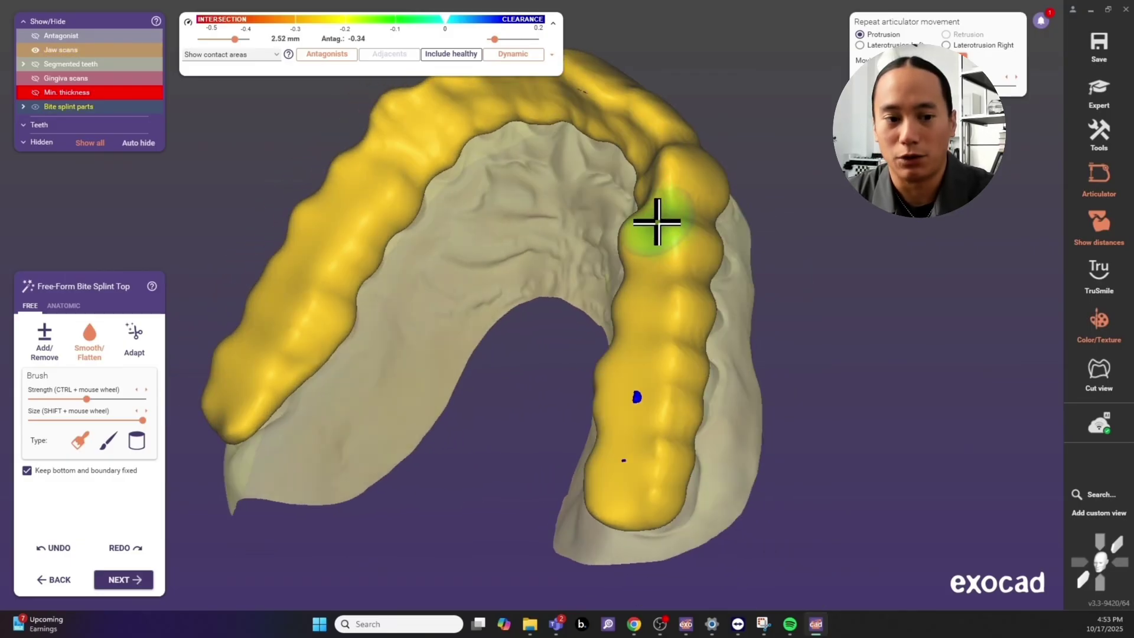
Step: Build up the splint's anterior section with the Add/Remove brush at increased strength, check it against the antagonist, and return to smoothing
{"action": "right_click_drag", "start_coordinate": [637, 505], "coordinate": [496, 307]}
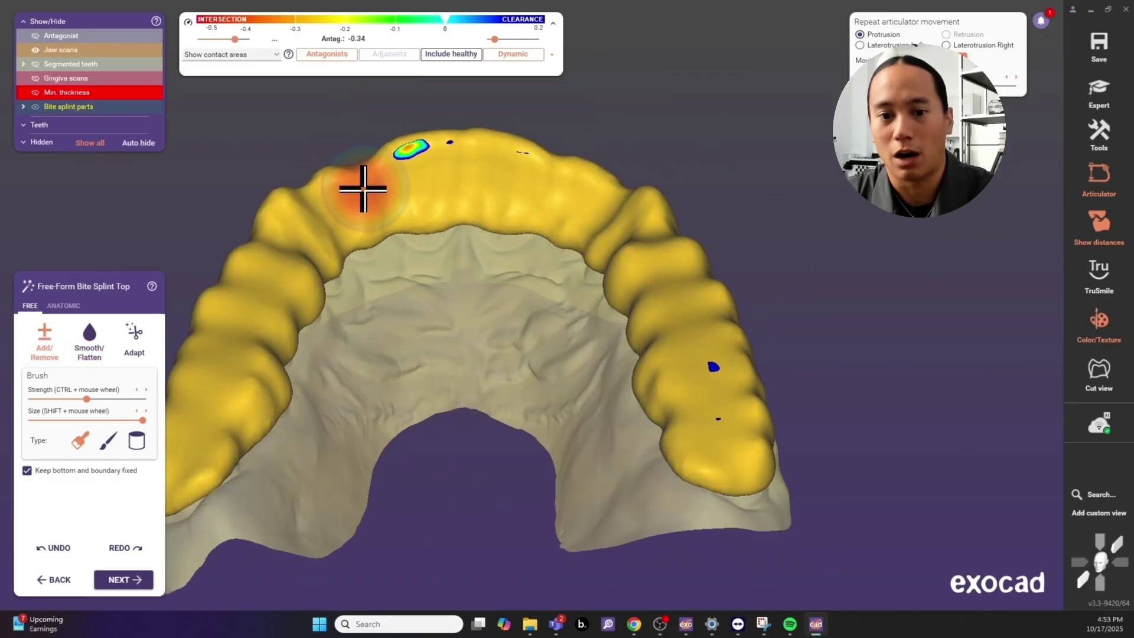
{"action": "right_click_drag", "start_coordinate": [557, 196], "coordinate": [547, 155]}
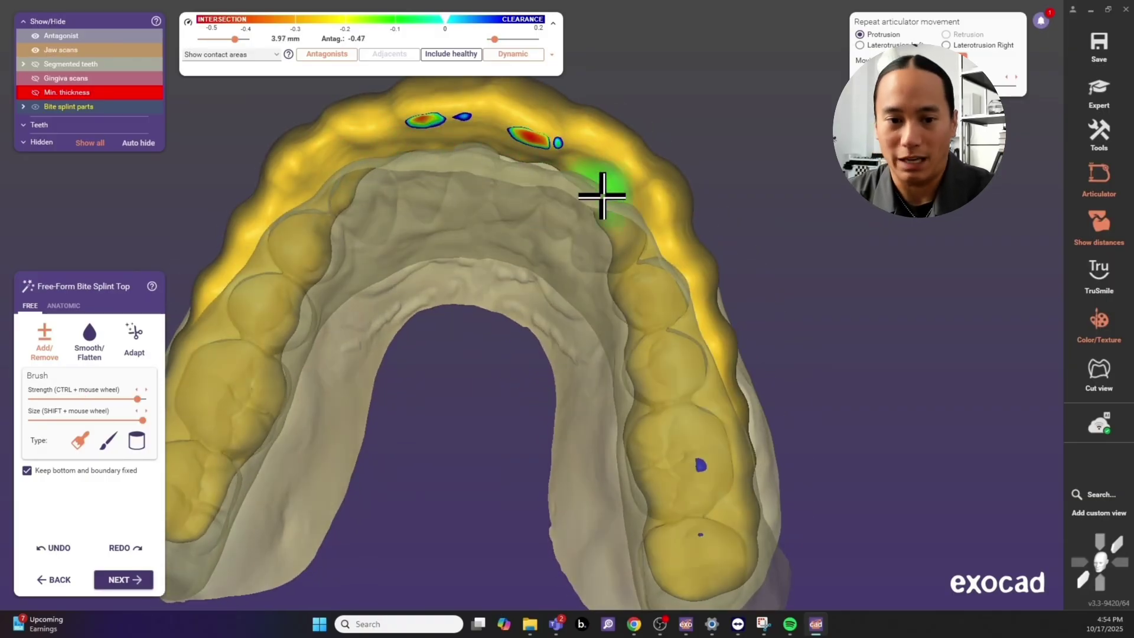
{"action": "mouse_move", "coordinate": [603, 196]}
{"action": "right_mouse_down"}
{"action": "mouse_move", "coordinate": [594, 213]}
{"action": "mouse_move", "coordinate": [378, 308]}
{"action": "mouse_move", "coordinate": [437, 215]}
{"action": "mouse_move", "coordinate": [440, 176]}
{"action": "mouse_move", "coordinate": [387, 307]}
{"action": "mouse_move", "coordinate": [318, 241]}
{"action": "right_mouse_up"}
{"action": "left_click", "coordinate": [90, 344]}
{"action": "scroll", "coordinate": [441, 176], "scroll_direction": "up", "scroll_amount": 2}
Step: Paint the inner surface of the splint's anterior section as the moving part for Paint & Pull, using a 3.5 mm brush
{"action": "left_click", "coordinate": [63, 306]}
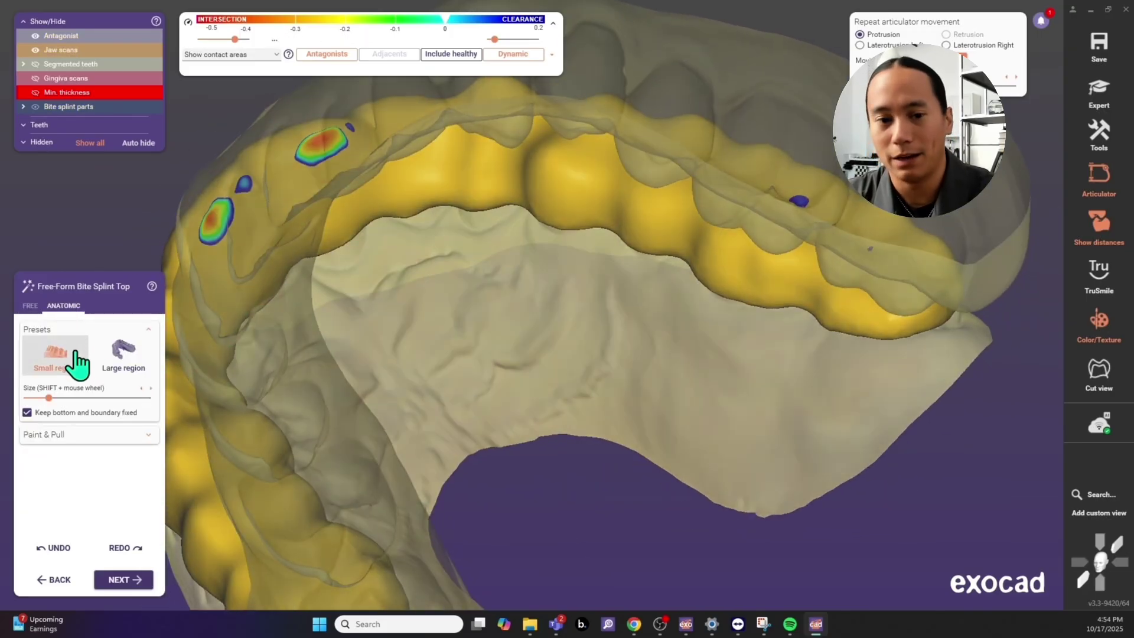
{"action": "left_click", "coordinate": [89, 440]}
{"action": "mouse_move", "coordinate": [354, 283]}
{"action": "right_mouse_down"}
{"action": "mouse_move", "coordinate": [431, 203]}
{"action": "mouse_move", "coordinate": [373, 188]}
{"action": "right_mouse_up"}
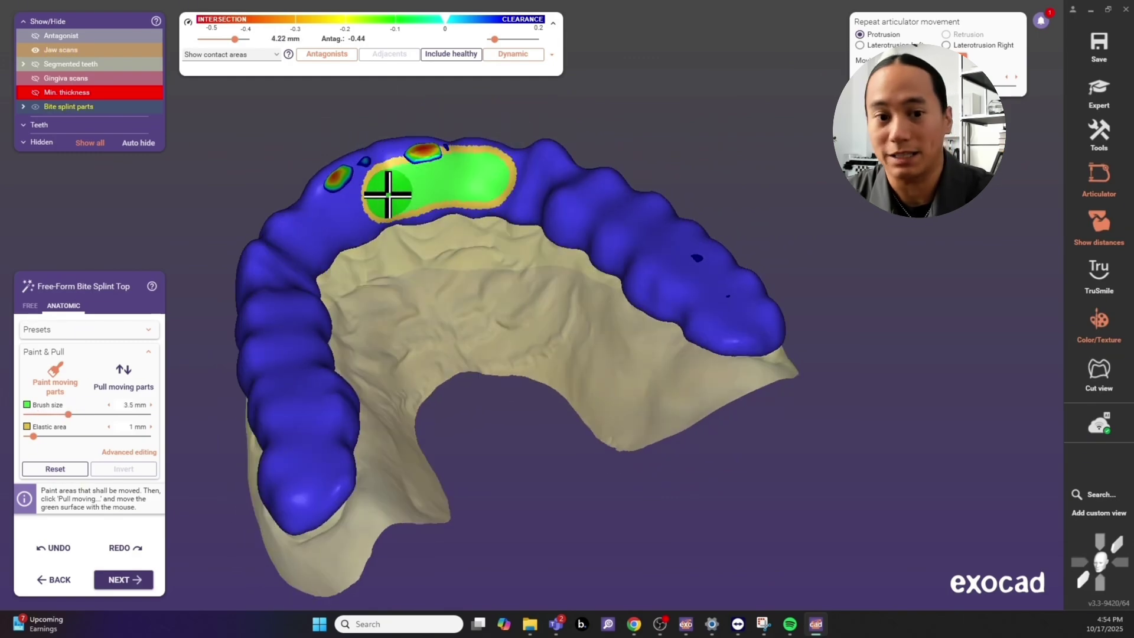
{"action": "right_click_drag", "start_coordinate": [519, 254], "coordinate": [490, 200]}
{"action": "scroll", "coordinate": [490, 237], "scroll_direction": "down", "scroll_amount": 2}
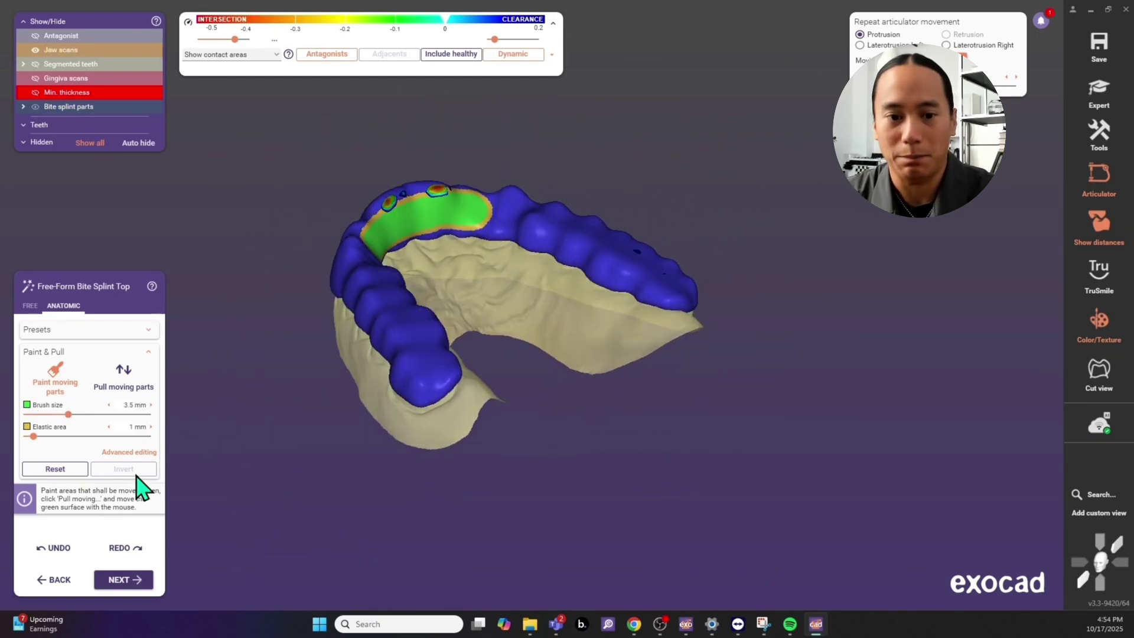
Step: Pull the painted inner anterior surface of the splint towards the antagonist's front teeth until it meets them, checking from several angles
{"action": "left_click", "coordinate": [123, 378]}
{"action": "mouse_move", "coordinate": [449, 266]}
{"action": "right_mouse_down"}
{"action": "mouse_move", "coordinate": [493, 232]}
{"action": "mouse_move", "coordinate": [418, 240]}
{"action": "right_mouse_up"}
{"action": "key", "text": "a"}
{"action": "scroll", "coordinate": [383, 254], "scroll_direction": "up", "scroll_amount": 5}
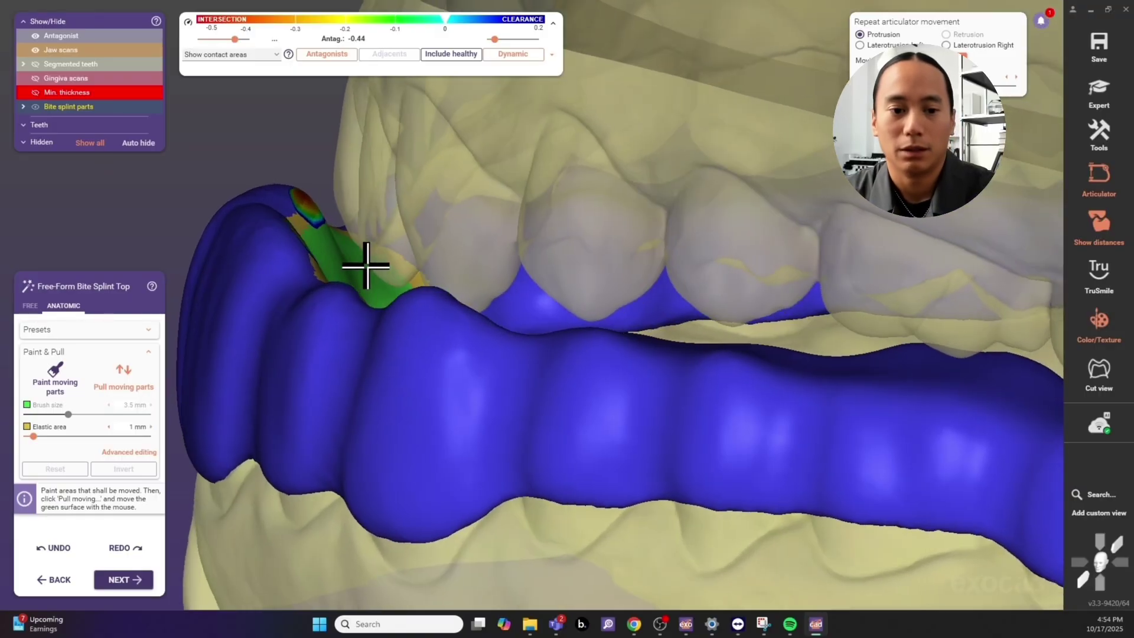
{"action": "right_click_drag", "start_coordinate": [366, 266], "coordinate": [330, 263]}
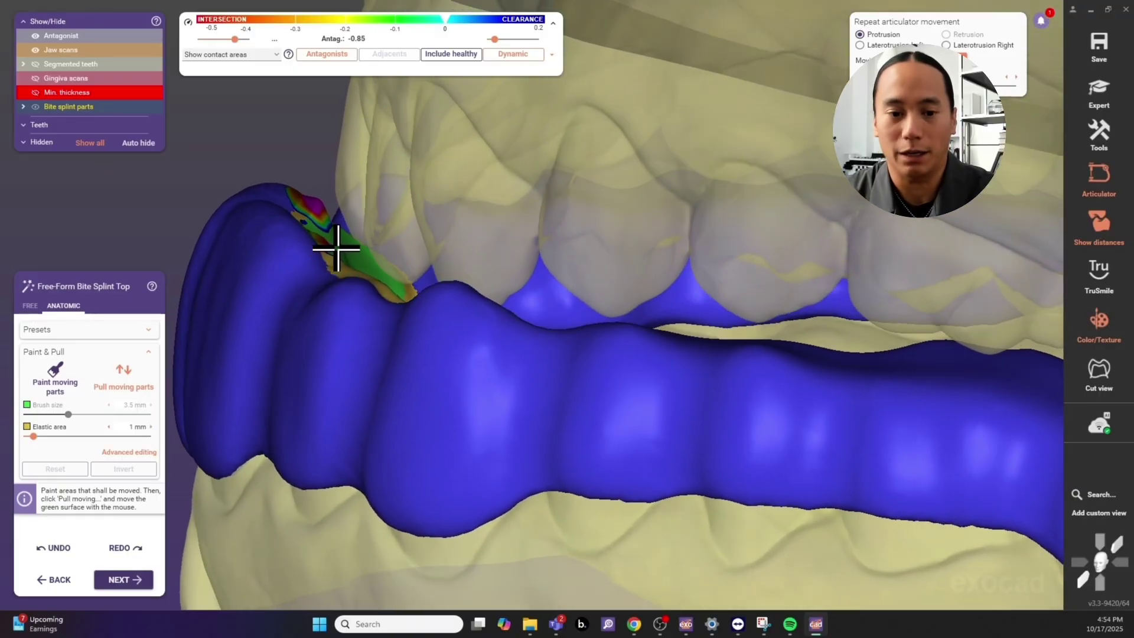
{"action": "scroll", "coordinate": [453, 243], "scroll_direction": "down", "scroll_amount": 3}
{"action": "mouse_move", "coordinate": [453, 243]}
{"action": "right_mouse_down"}
{"action": "mouse_move", "coordinate": [394, 316]}
{"action": "mouse_move", "coordinate": [429, 236]}
{"action": "right_mouse_up"}
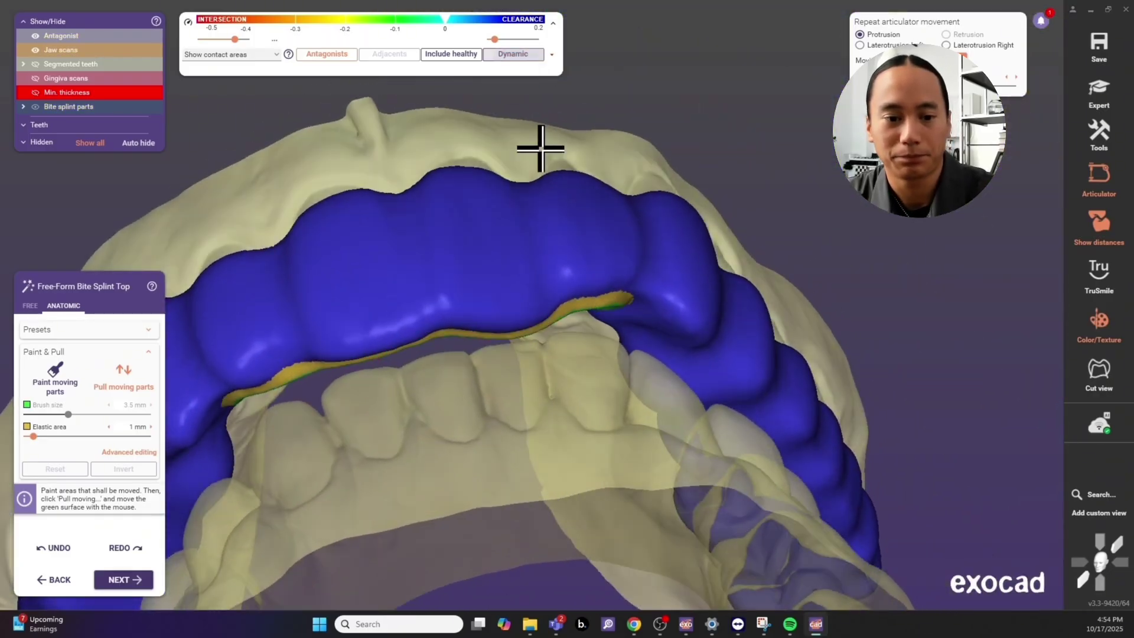
{"action": "right_click_drag", "start_coordinate": [540, 148], "coordinate": [362, 329]}
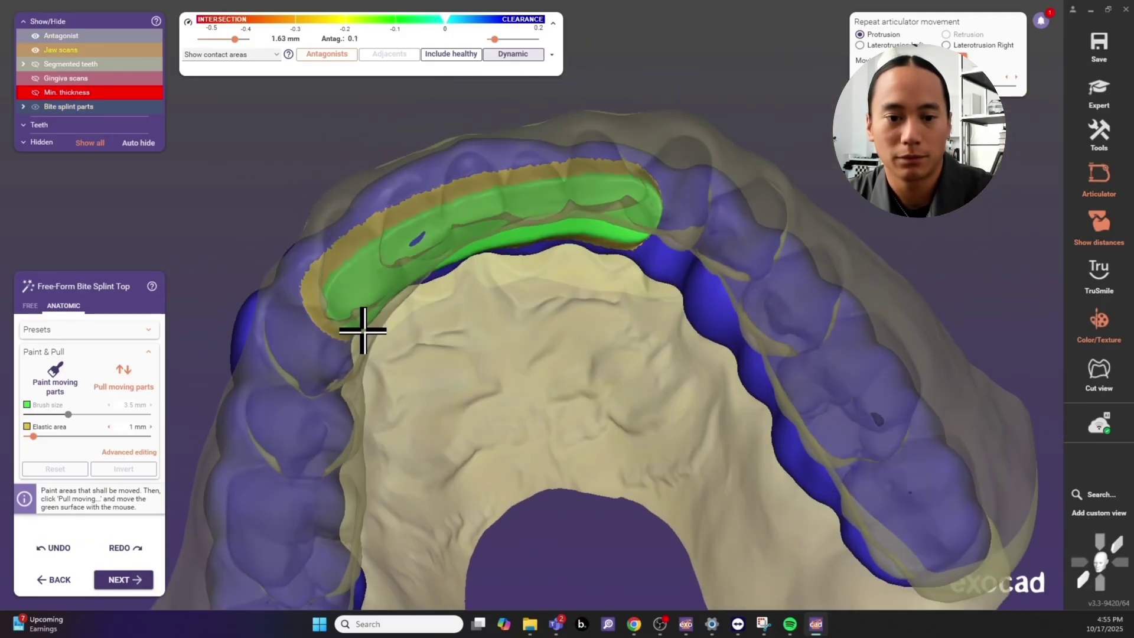
Step: Turn on the dynamic contact display and adapt the bite splint top to the dynamic occlusion at 0 mm
{"action": "left_click", "coordinate": [513, 54]}
{"action": "right_click_drag", "start_coordinate": [587, 137], "coordinate": [463, 203]}
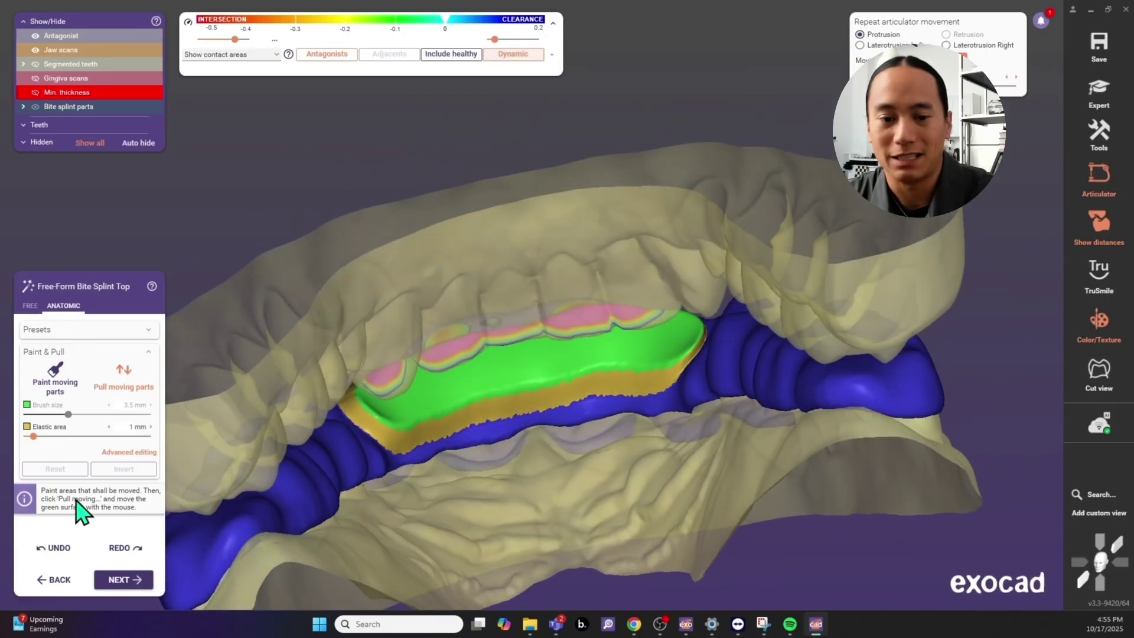
{"action": "left_click", "coordinate": [30, 306]}
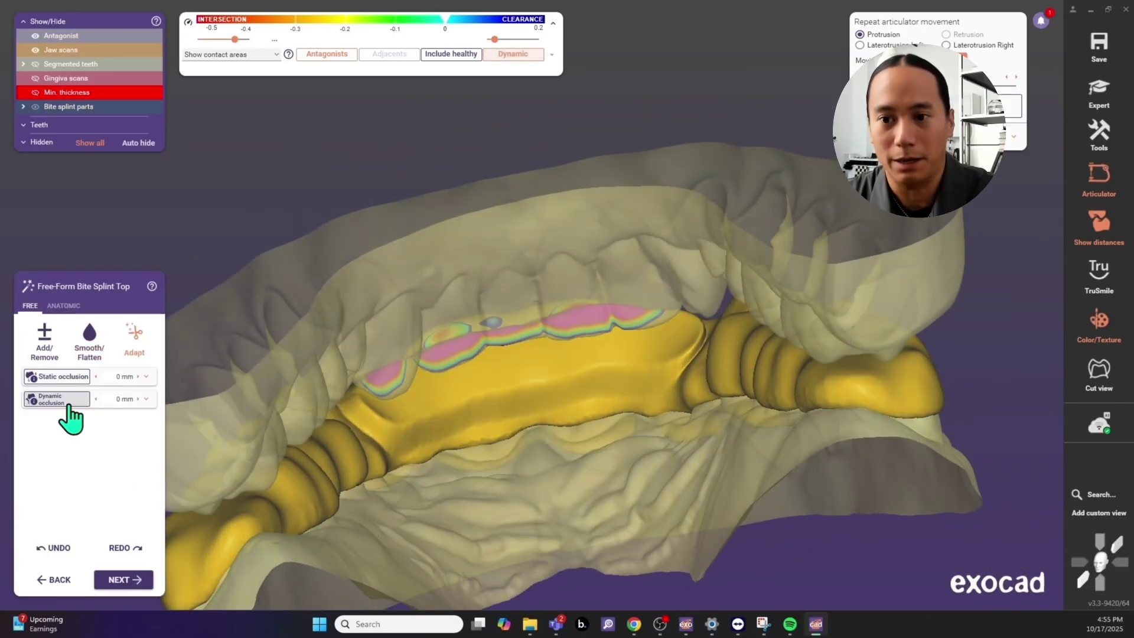
{"action": "left_click", "coordinate": [69, 405]}
{"action": "right_click_drag", "start_coordinate": [555, 366], "coordinate": [520, 384]}
Step: Smooth the anterior inner ramp and the outer surface of the splint with the Smooth/Flatten brush, adjusting the brush size
{"action": "left_click", "coordinate": [89, 348]}
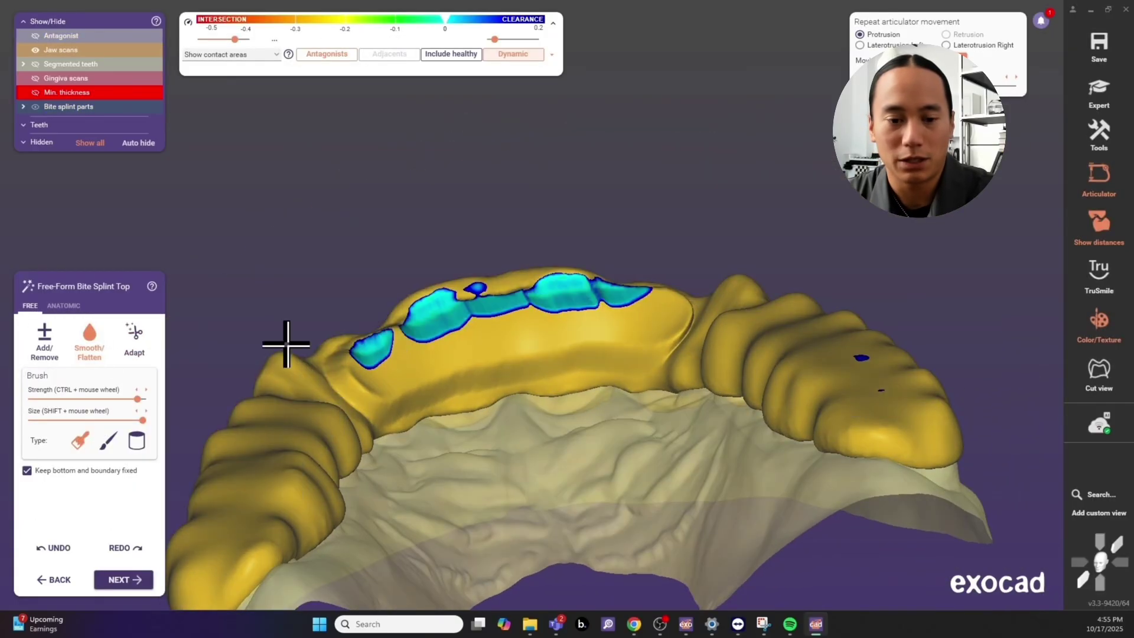
{"action": "scroll", "coordinate": [413, 388], "scroll_direction": "up", "scroll_amount": 2}
{"action": "scroll", "coordinate": [412, 389], "scroll_direction": "down", "scroll_amount": 2, "text": "shift"}
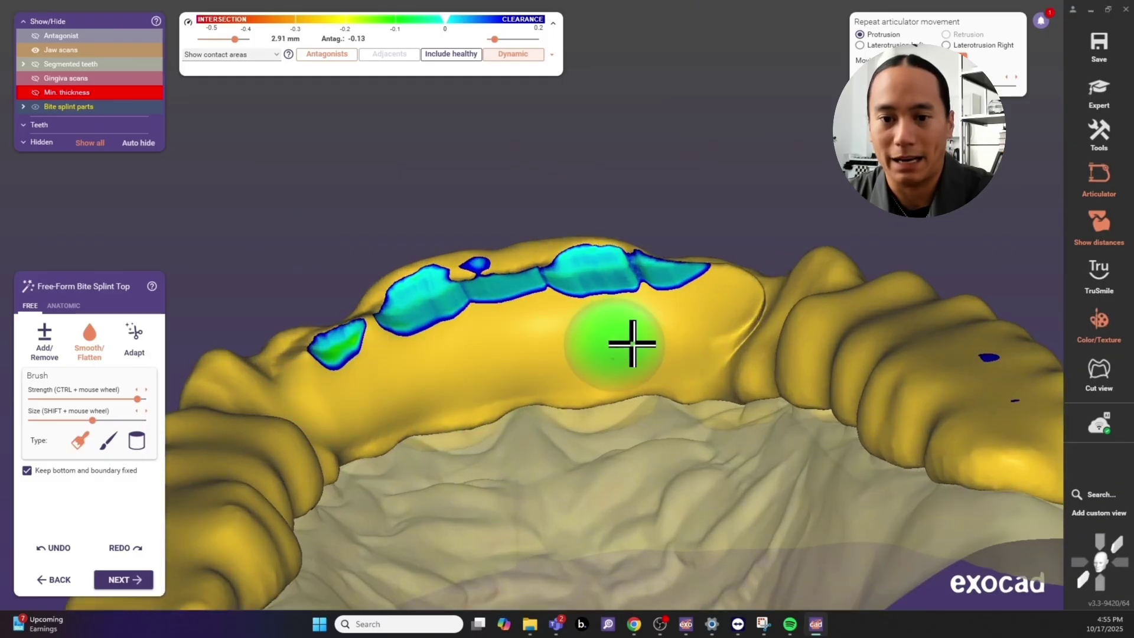
{"action": "right_click_drag", "start_coordinate": [632, 343], "coordinate": [749, 234]}
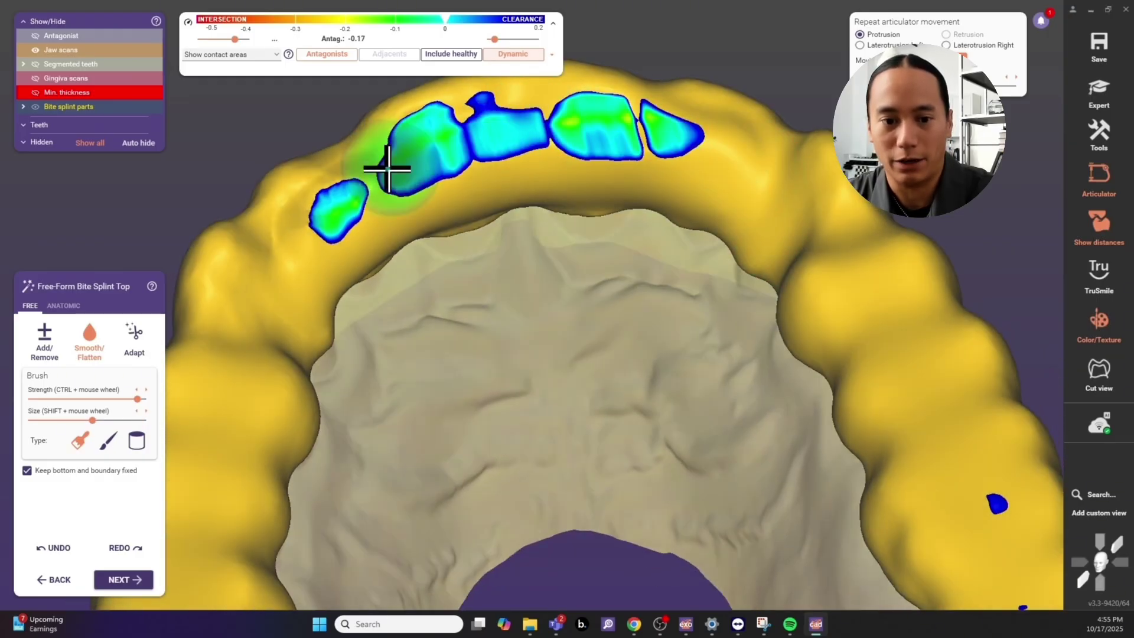
{"action": "right_click_drag", "start_coordinate": [387, 169], "coordinate": [623, 252]}
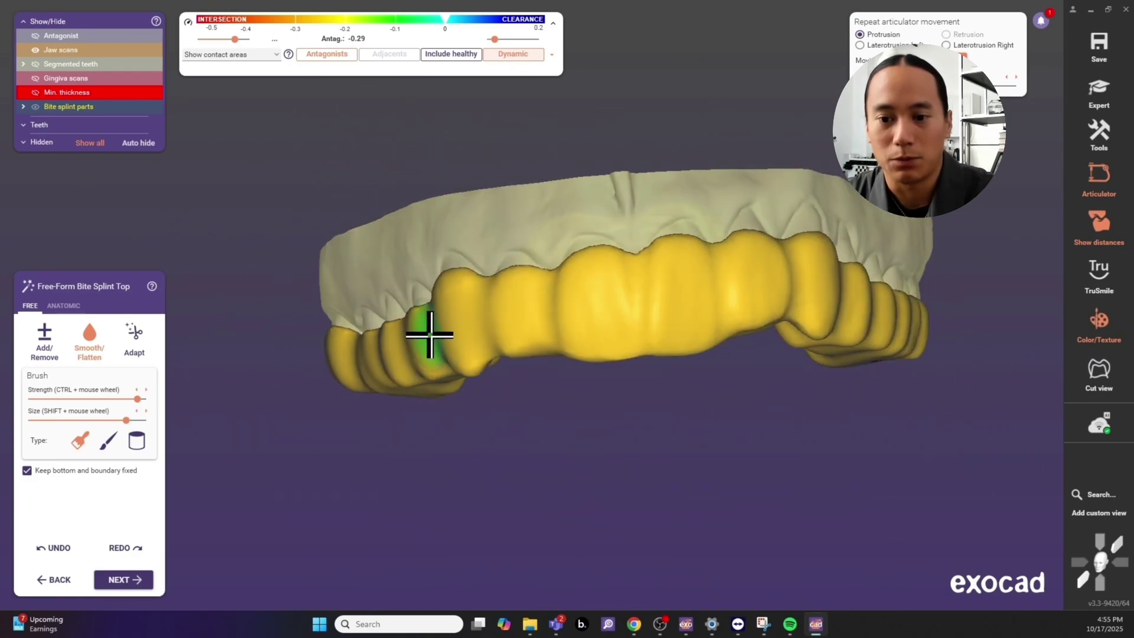
{"action": "right_click_drag", "start_coordinate": [771, 284], "coordinate": [591, 303]}
{"action": "right_click_drag", "start_coordinate": [911, 306], "coordinate": [747, 259]}
Step: Build up the posterior areas on both sides of the splint with the Add/Remove brush, and adapt them to the occlusion at 0 mm
{"action": "key", "text": "1"}
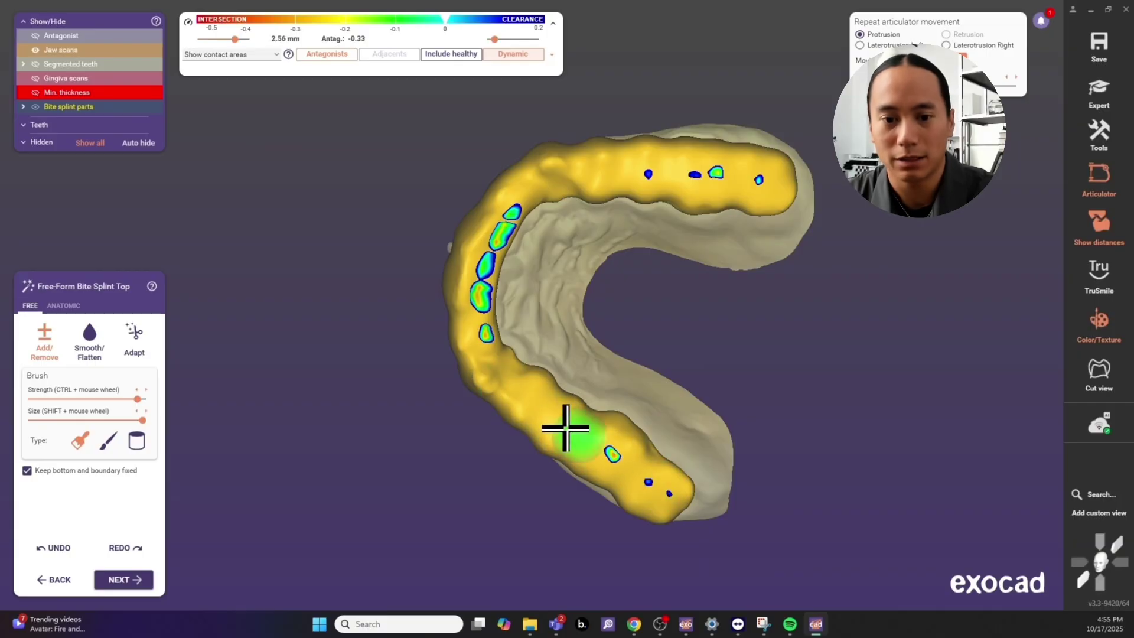
{"action": "right_click_drag", "start_coordinate": [574, 410], "coordinate": [611, 421]}
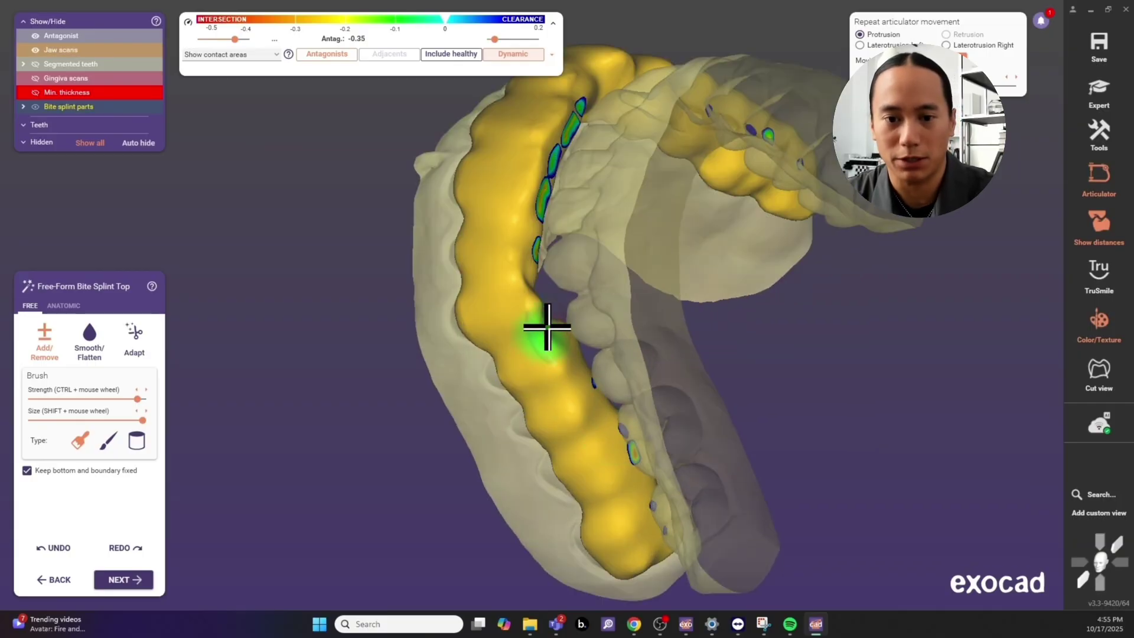
{"action": "right_click_drag", "start_coordinate": [548, 326], "coordinate": [598, 210]}
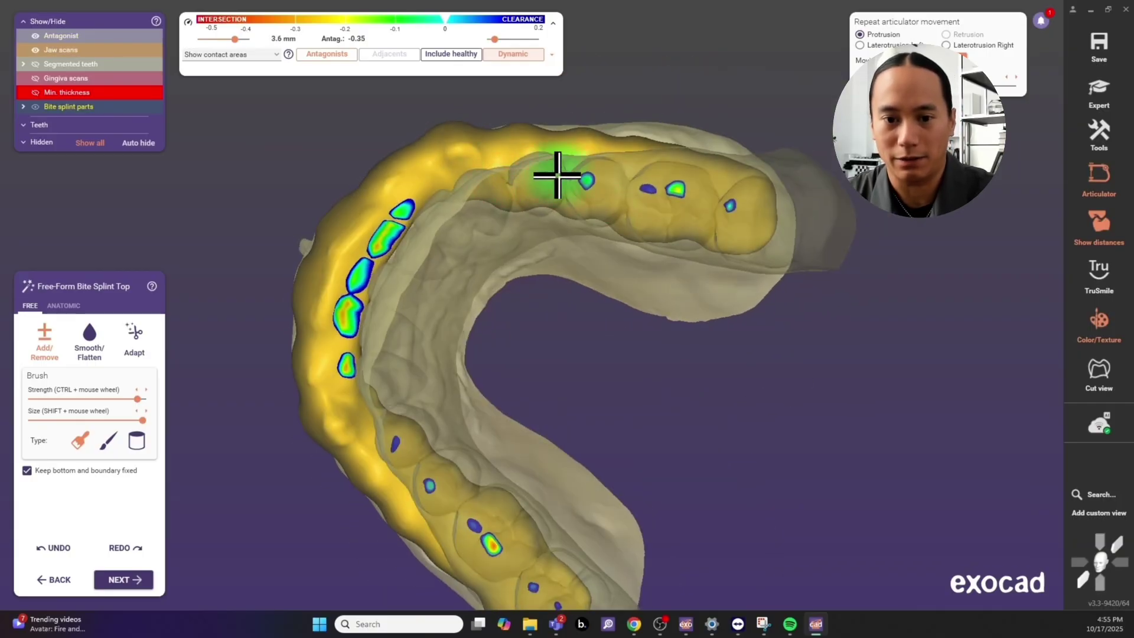
{"action": "left_click", "coordinate": [135, 348]}
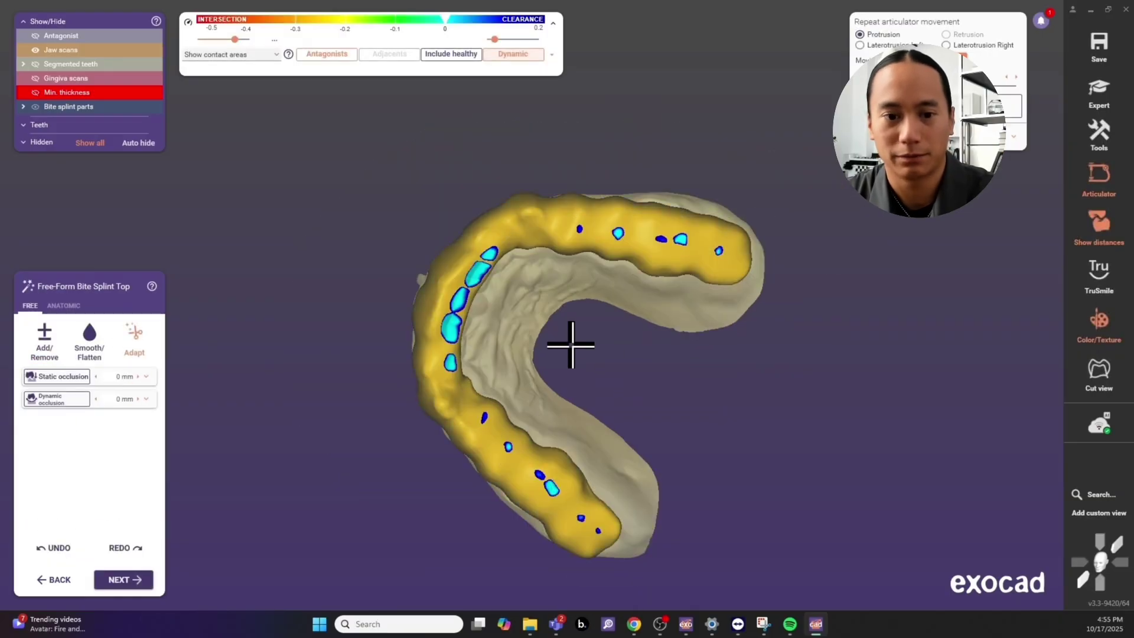
{"action": "scroll", "coordinate": [587, 339], "scroll_direction": "up", "scroll_amount": 3}
Step: Smooth the posterior contact areas on both sides with the Smooth/Flatten brush, check against the antagonist, and complete the free-forming step
{"action": "left_click", "coordinate": [89, 337]}
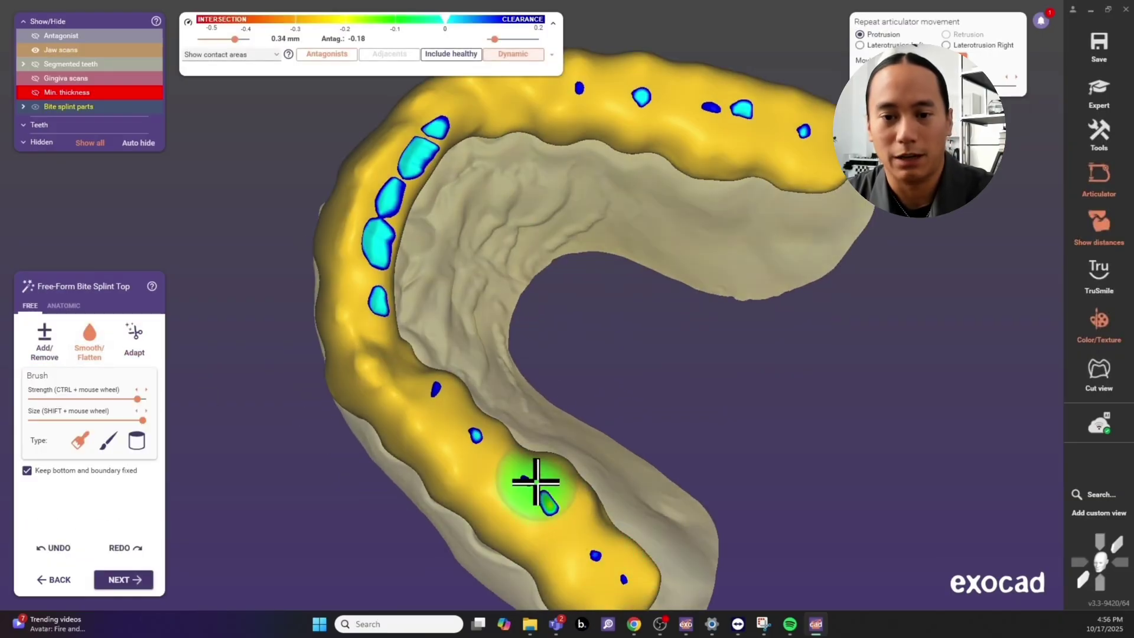
{"action": "mouse_move", "coordinate": [536, 482]}
{"action": "left_mouse_down"}
{"action": "mouse_move", "coordinate": [400, 313]}
{"action": "mouse_move", "coordinate": [406, 162]}
{"action": "mouse_move", "coordinate": [582, 93]}
{"action": "mouse_move", "coordinate": [783, 116]}
{"action": "left_mouse_up"}
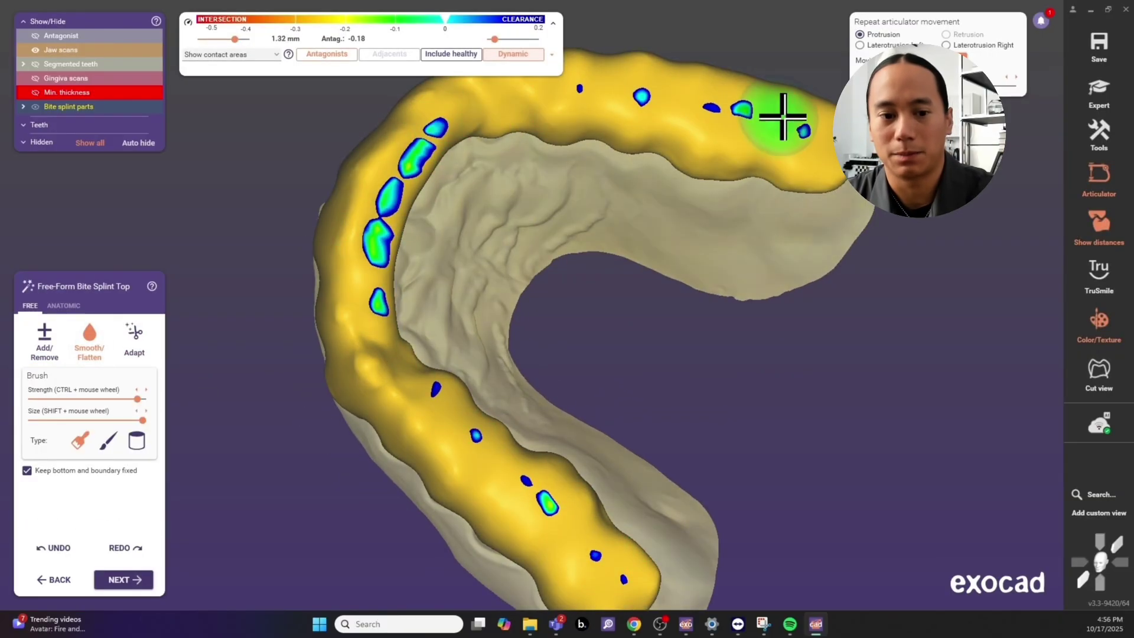
{"action": "scroll", "coordinate": [783, 117], "scroll_direction": "down", "scroll_amount": 3}
{"action": "right_click_drag", "start_coordinate": [783, 116], "coordinate": [835, 355]}
{"action": "key", "text": "a"}
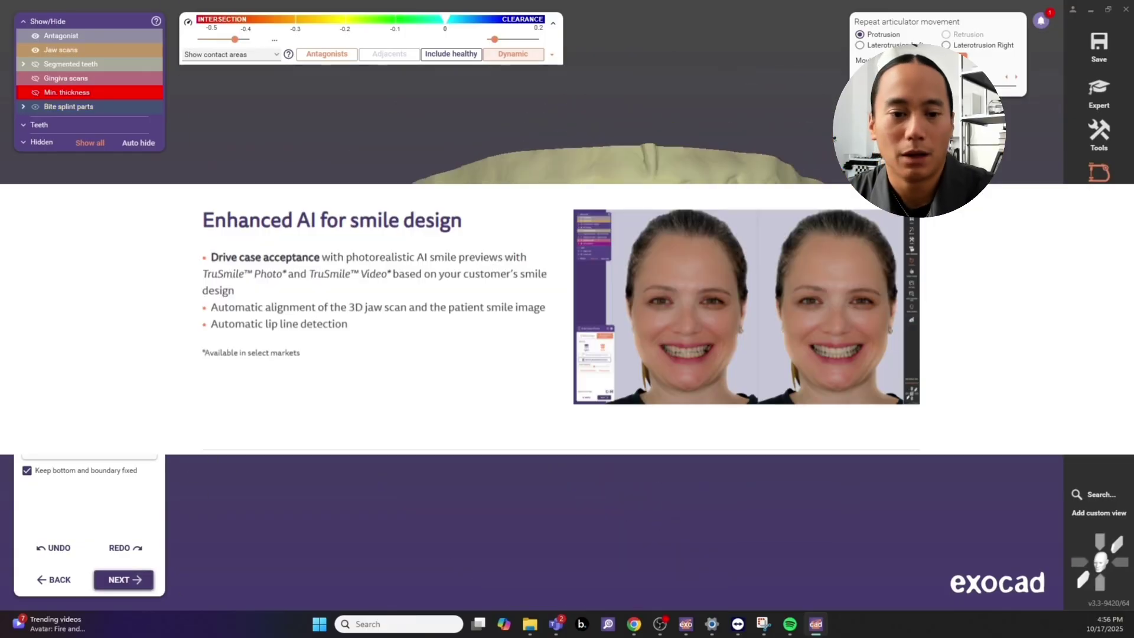
{"action": "left_click", "coordinate": [124, 579]}
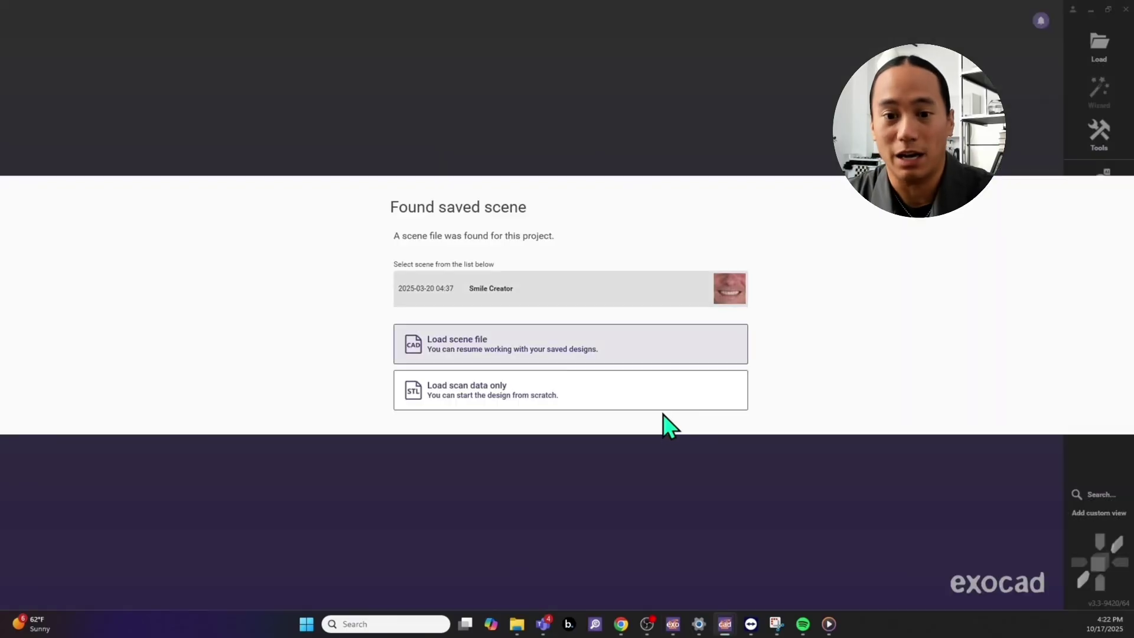
Step: Load the saved Smile Creator scene file of the smile design project and start Smile Creator
{"action": "left_click", "coordinate": [639, 361]}
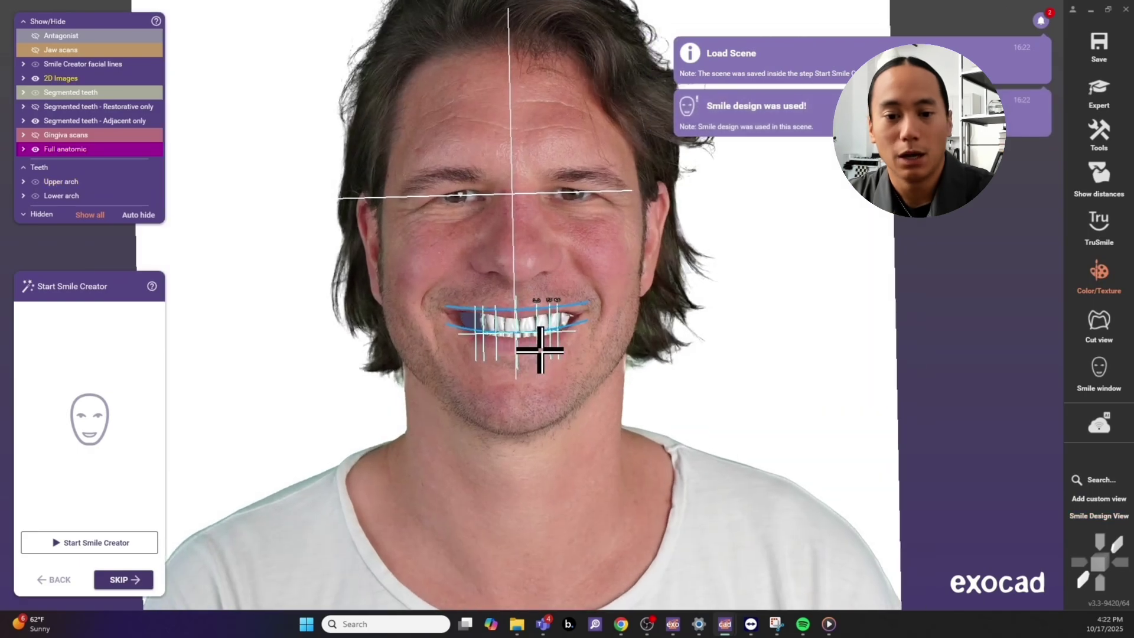
{"action": "left_click", "coordinate": [77, 542]}
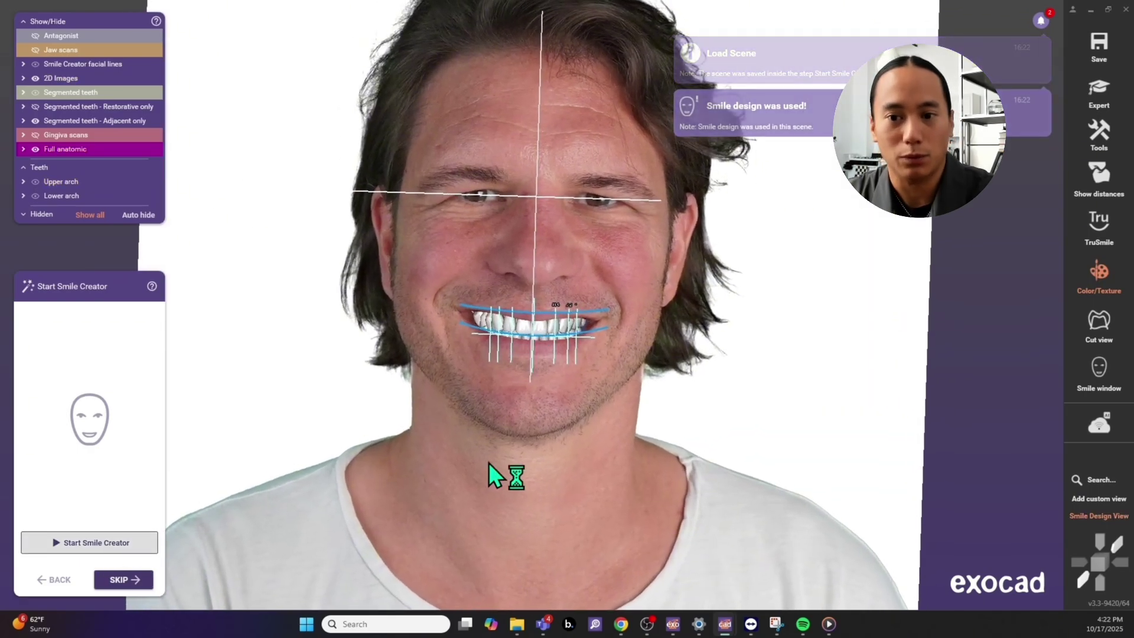
{"action": "scroll", "coordinate": [392, 286], "scroll_direction": "down", "scroll_amount": 3}
{"action": "scroll", "coordinate": [437, 285], "scroll_direction": "down", "scroll_amount": 5}
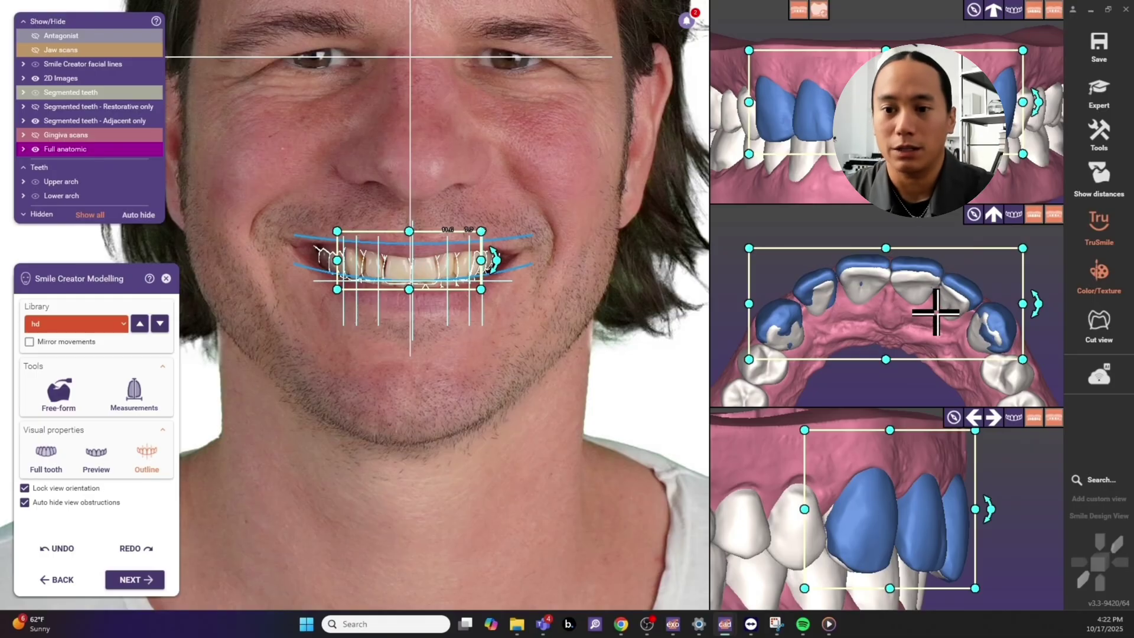
Step: Toggle TruSmile rendering off and on to compare the teeth in the face photo, ending with it enabled
{"action": "left_click", "coordinate": [1098, 227]}
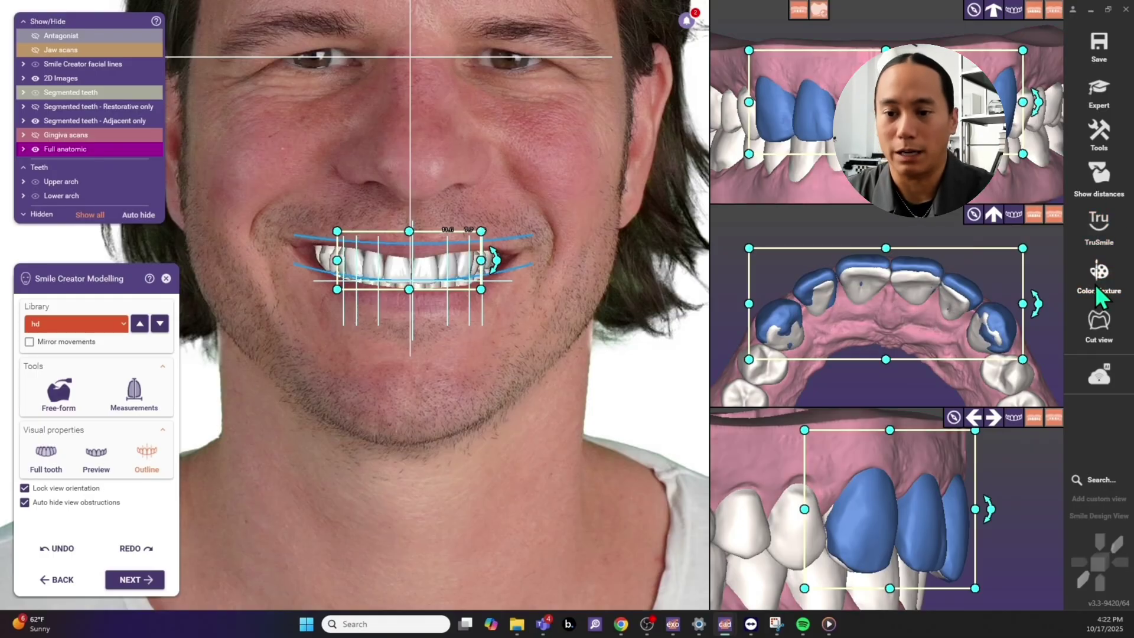
{"action": "left_click", "coordinate": [1101, 232]}
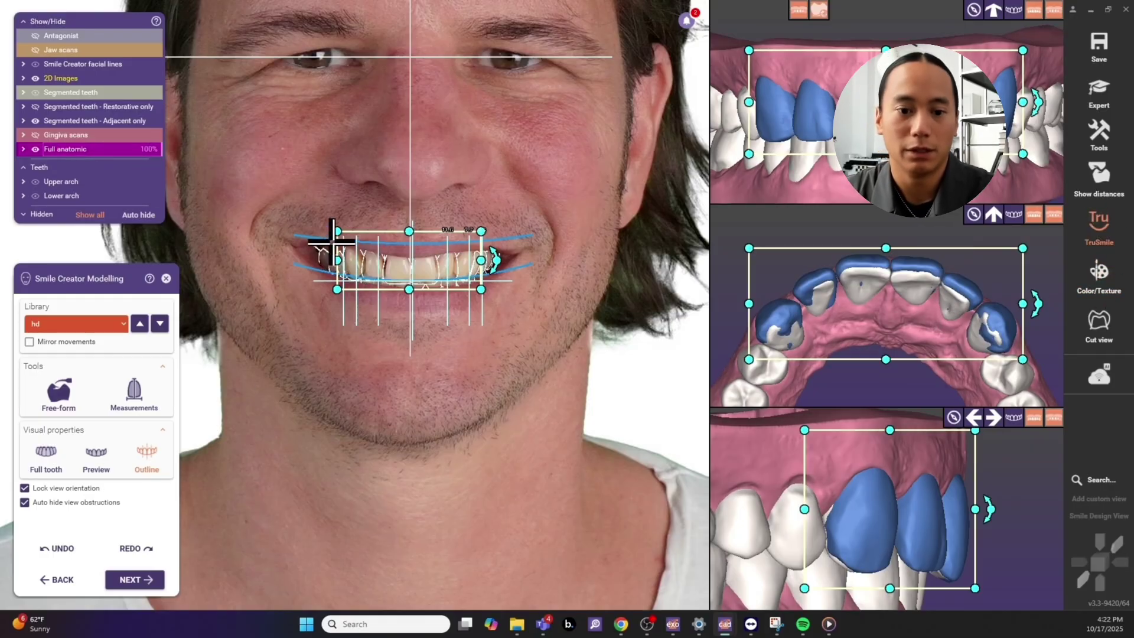
{"action": "scroll", "coordinate": [331, 241], "scroll_direction": "down", "scroll_amount": 3}
{"action": "middle_click_drag", "start_coordinate": [490, 296], "coordinate": [539, 375]}
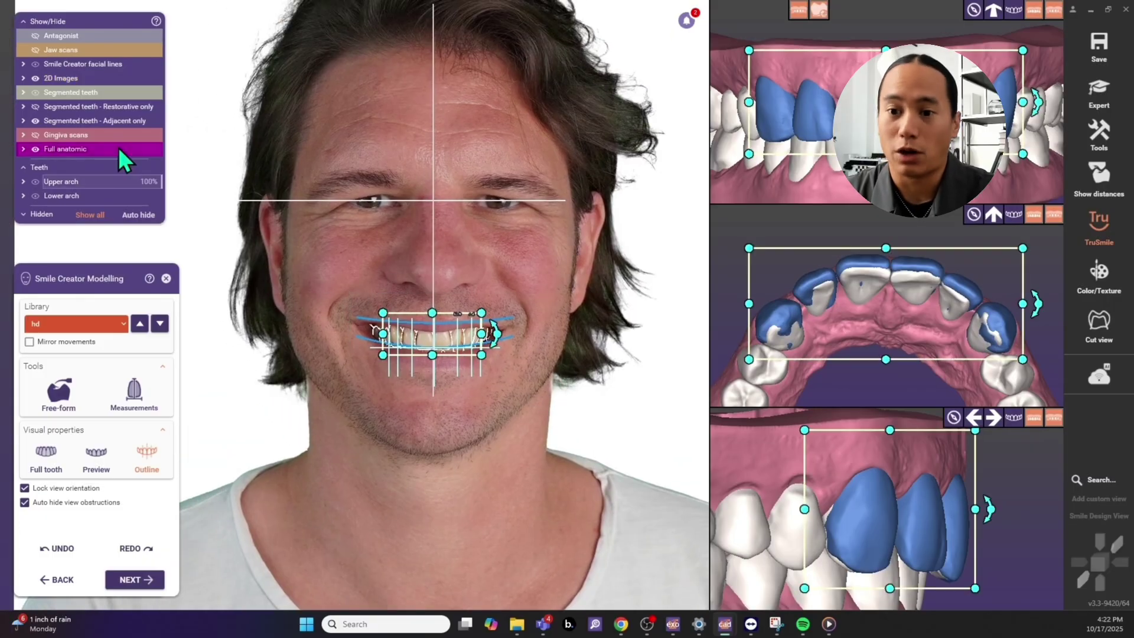
Step: Hide the 2D images to inspect the designed teeth on their own, and switch the visual properties to Preview
{"action": "left_click", "coordinate": [36, 78]}
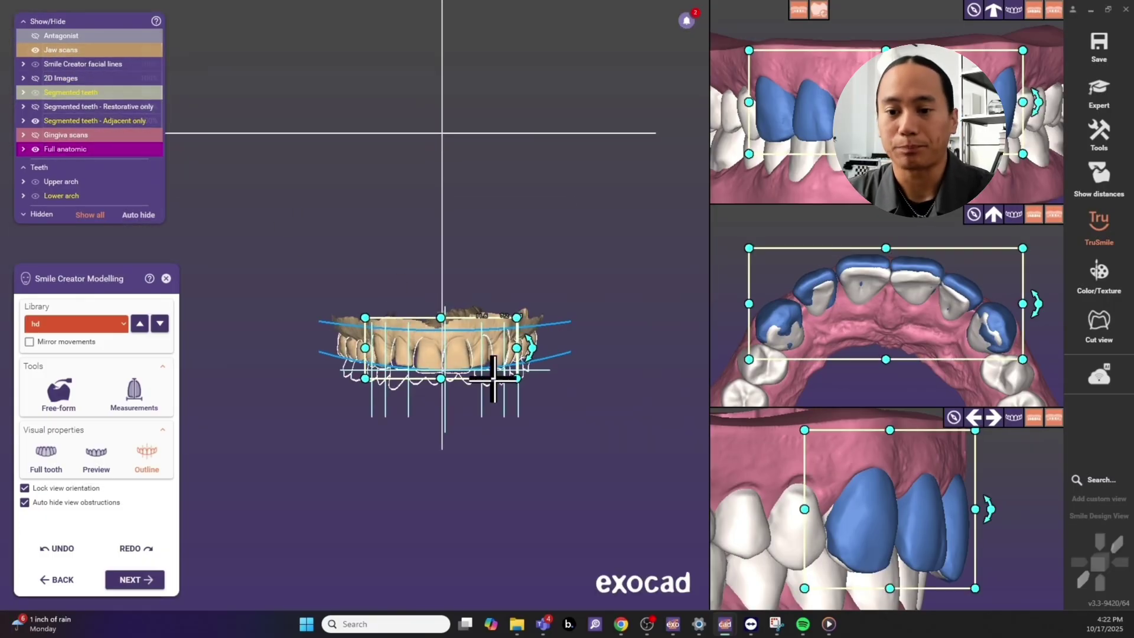
{"action": "left_click", "coordinate": [106, 456]}
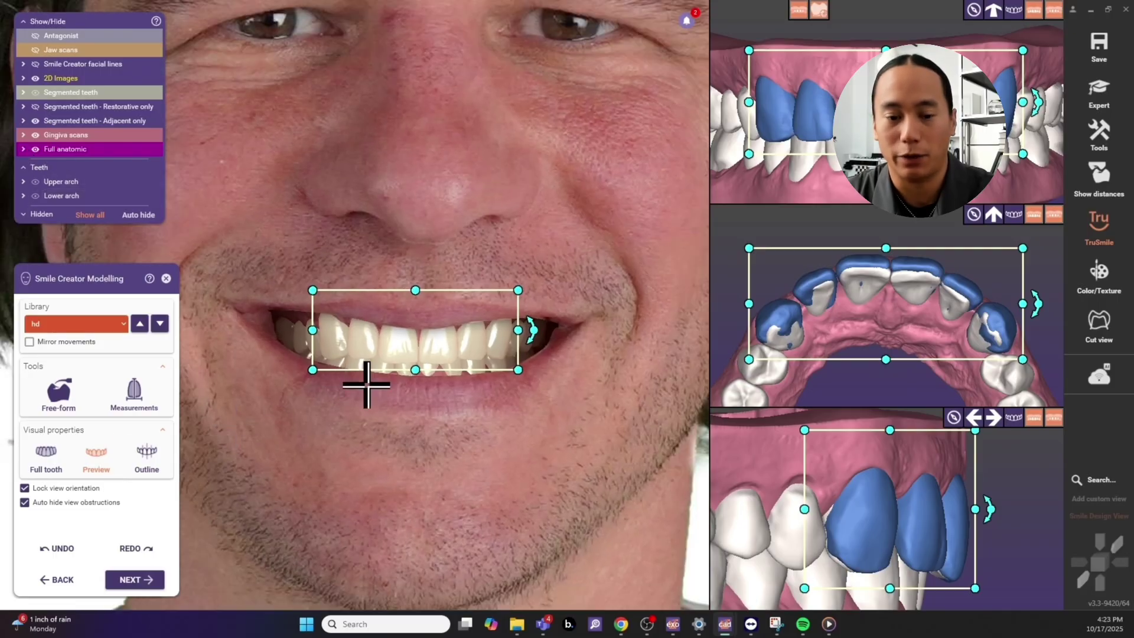
{"action": "scroll", "coordinate": [387, 369], "scroll_direction": "down", "scroll_amount": 3}
Step: Isolate the designed teeth on the jaw scan by hiding the 2D images, adjacent segmented teeth and gingiva scans
{"action": "left_click", "coordinate": [35, 78]}
{"action": "left_click", "coordinate": [34, 49]}
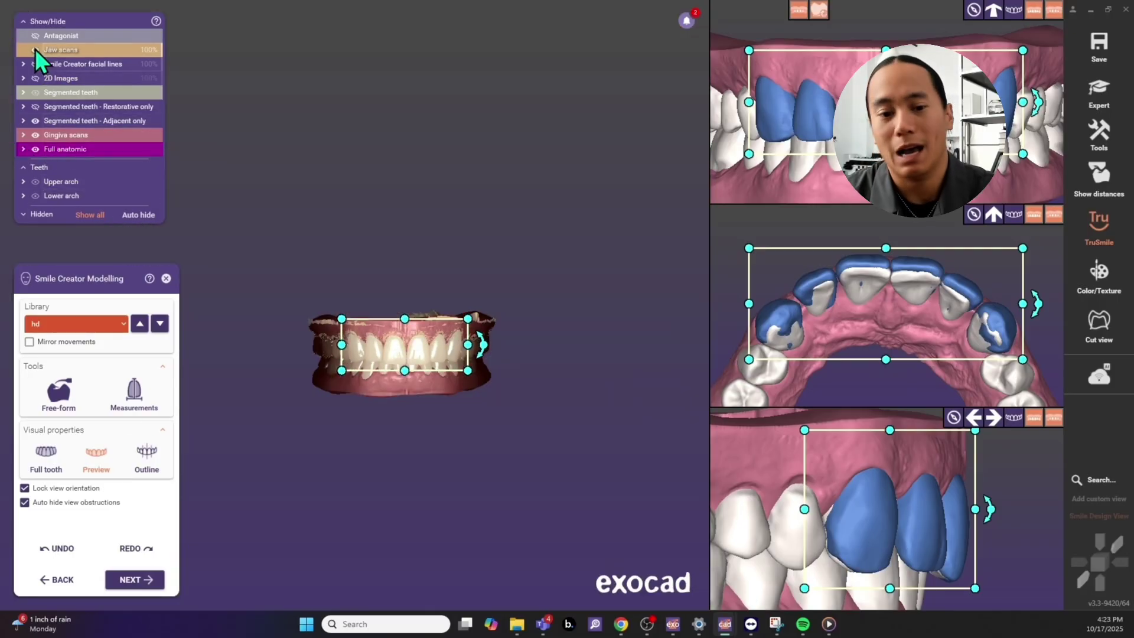
{"action": "left_click", "coordinate": [36, 121]}
{"action": "scroll", "coordinate": [41, 130], "scroll_direction": "up", "scroll_amount": 3}
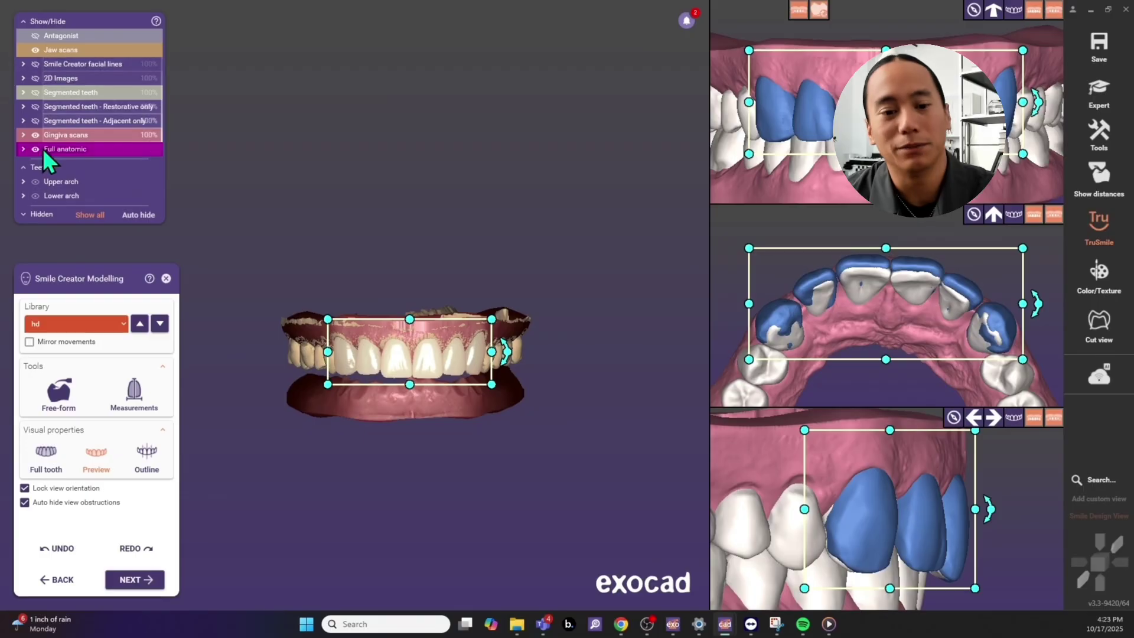
{"action": "left_click", "coordinate": [35, 135]}
{"action": "scroll", "coordinate": [412, 360], "scroll_direction": "up", "scroll_amount": 3}
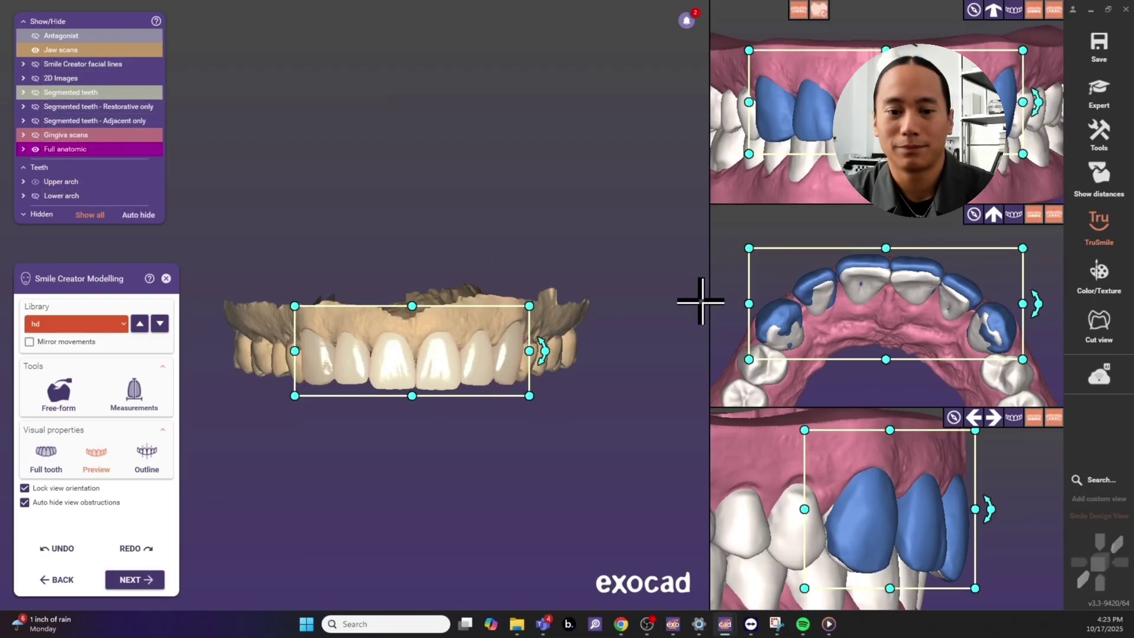
{"action": "scroll", "coordinate": [542, 299], "scroll_direction": "down", "scroll_amount": 1}
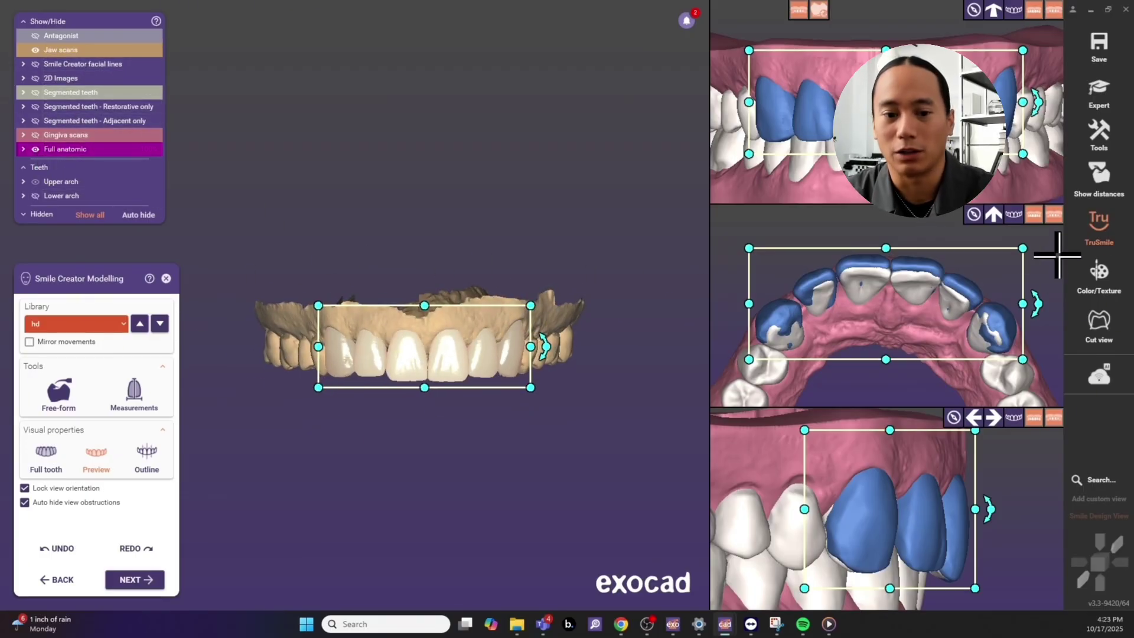
Step: Compare the designed anterior teeth on the jaw scan without and with TruSmile rendering
{"action": "left_click", "coordinate": [1103, 231]}
{"action": "scroll", "coordinate": [463, 404], "scroll_direction": "up", "scroll_amount": 2}
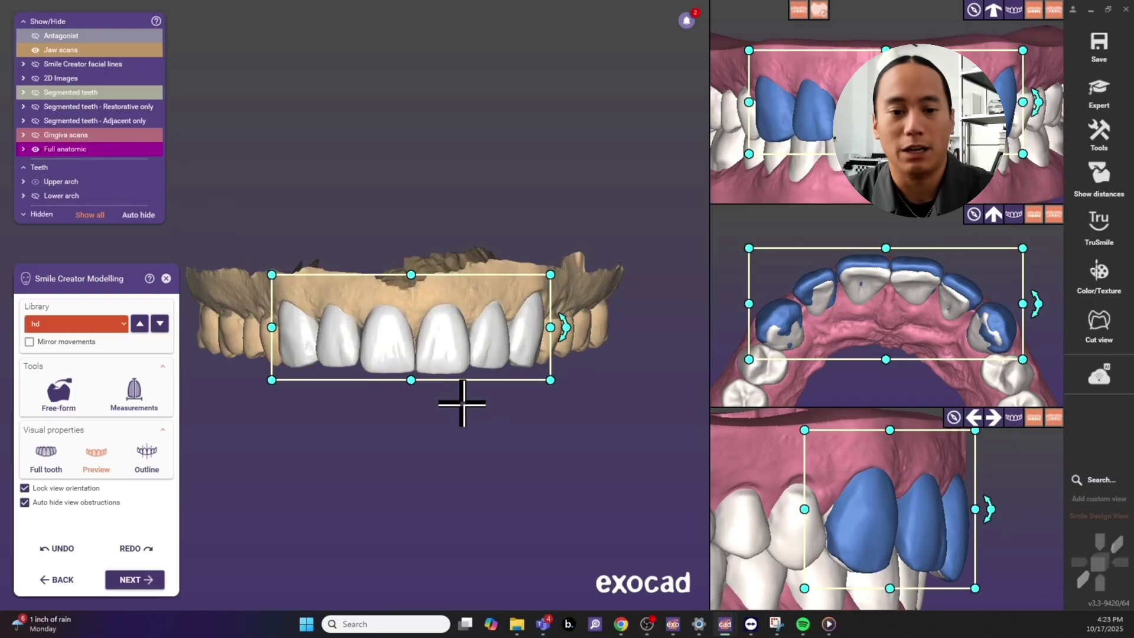
{"action": "left_click", "coordinate": [1099, 227]}
{"action": "scroll", "coordinate": [418, 406], "scroll_direction": "down", "scroll_amount": 2}
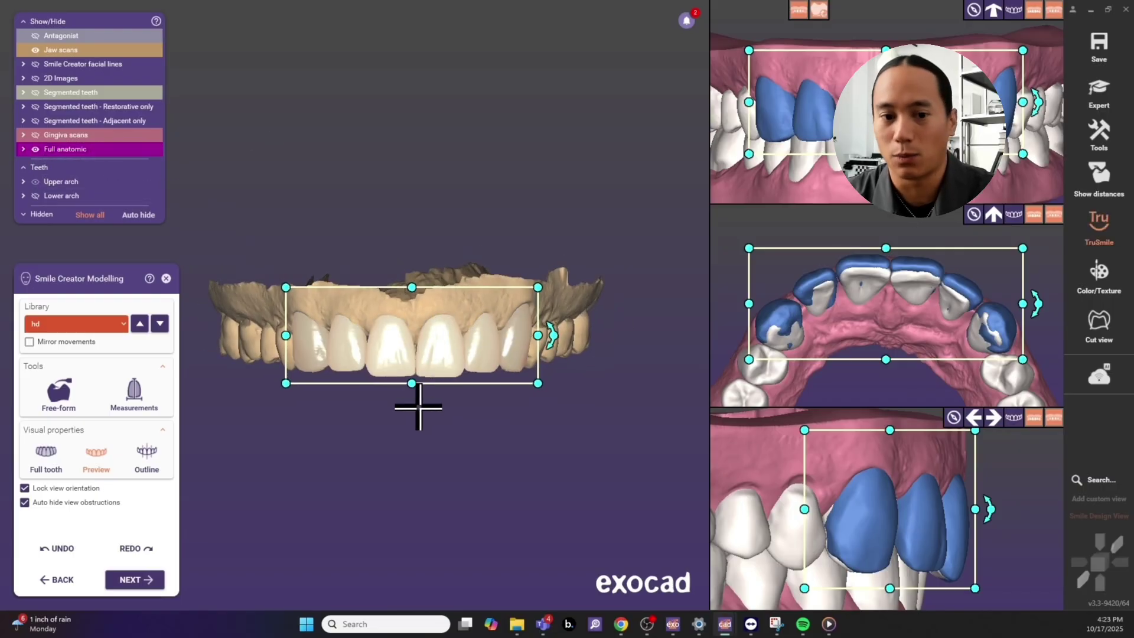
Step: Bring back the face photo by switching the visual properties to Outline and back to Preview
{"action": "left_click", "coordinate": [148, 458]}
{"action": "left_click", "coordinate": [98, 458]}
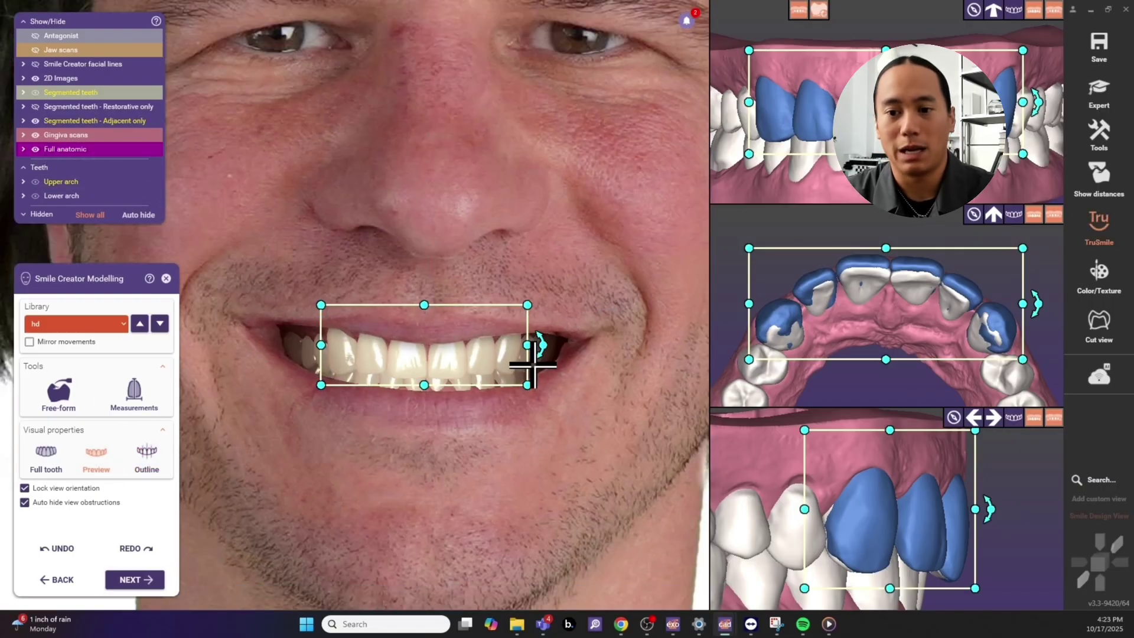
{"action": "scroll", "coordinate": [541, 360], "scroll_direction": "down", "scroll_amount": 2}
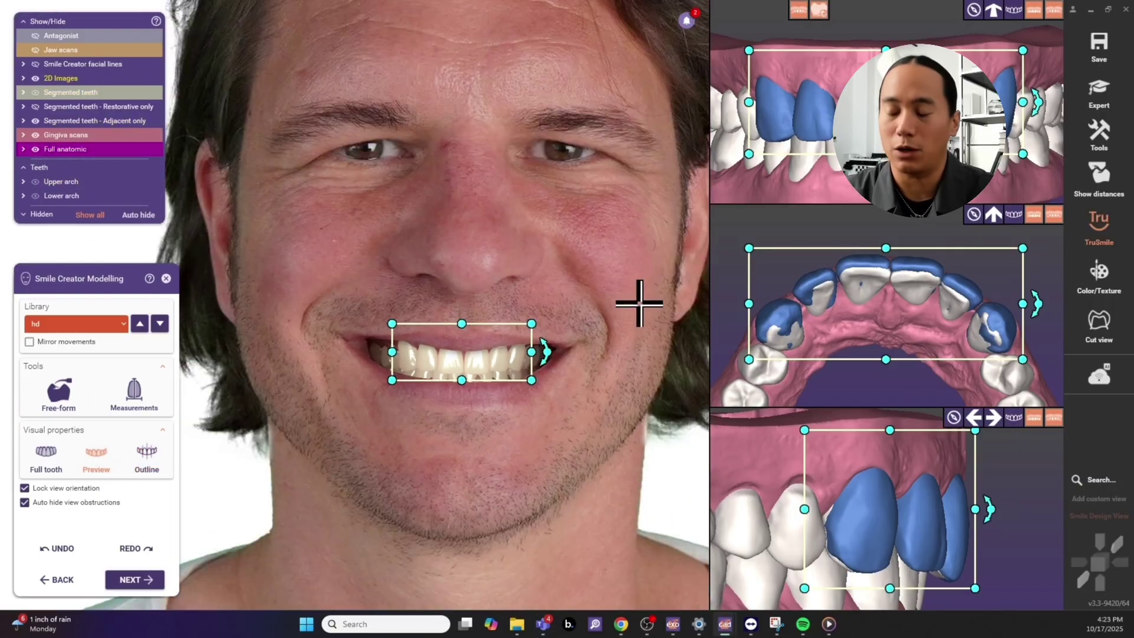
Step: Continue to the Smile Creator Preview and move the Previous/New divider across the face to reveal the new smile
{"action": "left_click", "coordinate": [152, 580]}
{"action": "left_click_drag", "start_coordinate": [536, 486], "coordinate": [348, 487]}
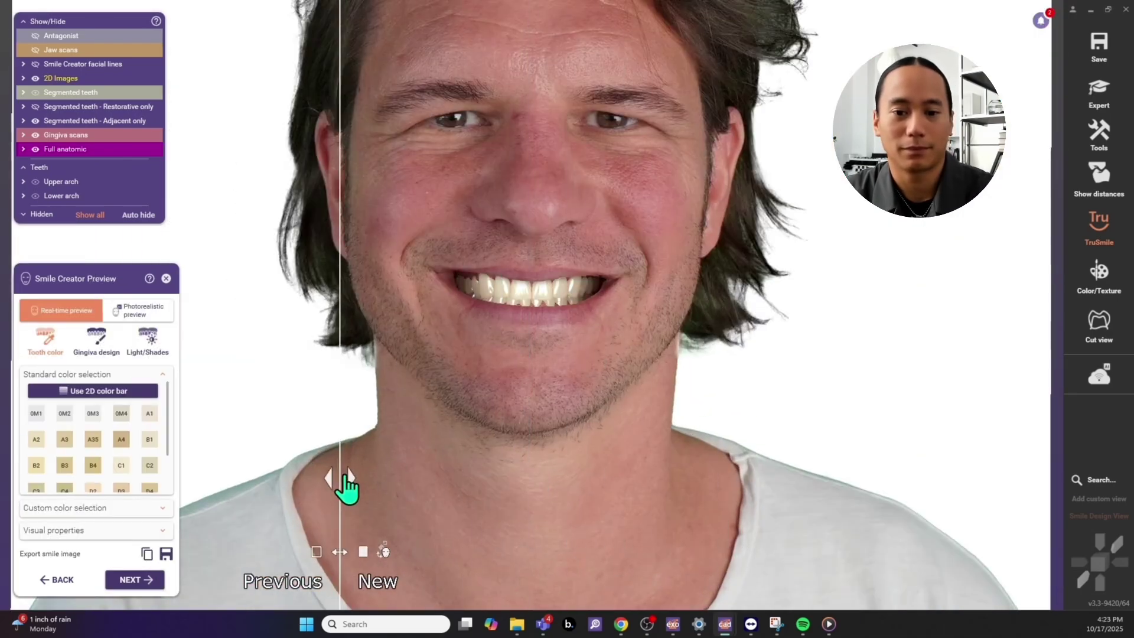
Step: Generate a photorealistic preview for both arches and move the Previous/New divider across the face to compare the smiles
{"action": "scroll", "coordinate": [425, 423], "scroll_direction": "down", "scroll_amount": 2}
{"action": "mouse_move", "coordinate": [378, 440]}
{"action": "left_mouse_down"}
{"action": "mouse_move", "coordinate": [641, 458]}
{"action": "mouse_move", "coordinate": [373, 452]}
{"action": "left_mouse_up"}
{"action": "left_click", "coordinate": [142, 311]}
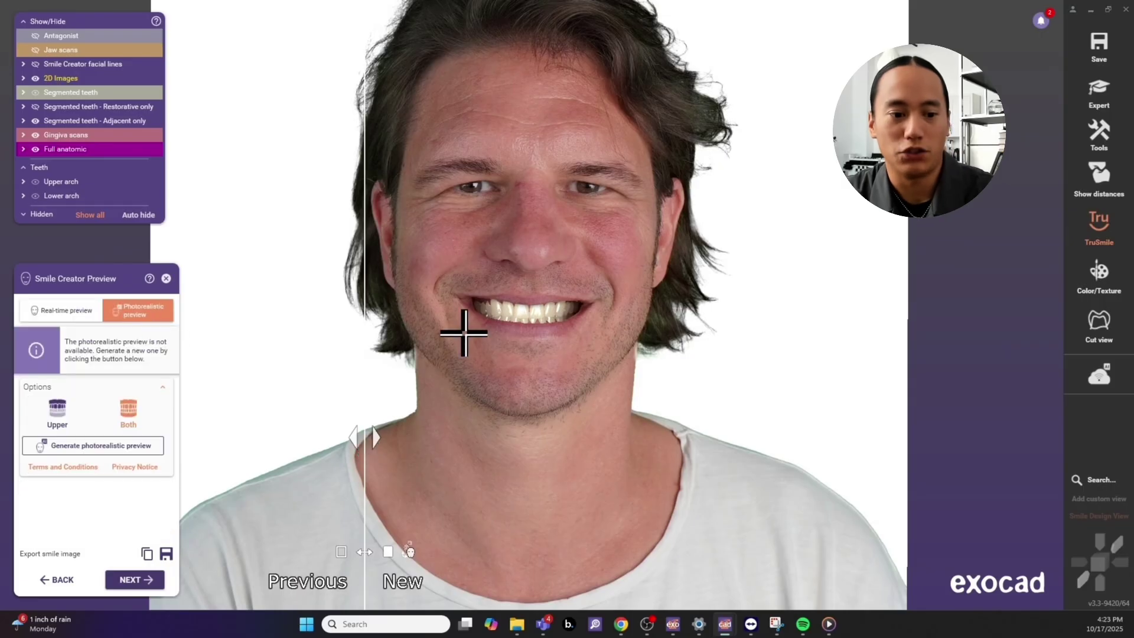
{"action": "left_click", "coordinate": [143, 455]}
{"action": "scroll", "coordinate": [390, 443], "scroll_direction": "up", "scroll_amount": 1}
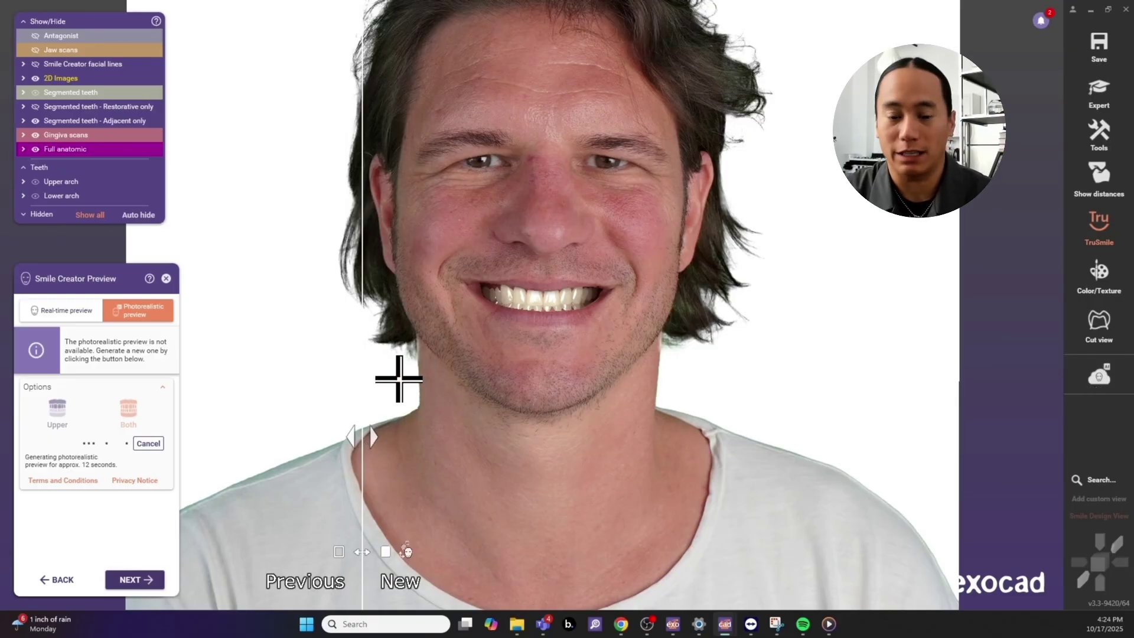
{"action": "left_click_drag", "start_coordinate": [376, 437], "coordinate": [558, 430]}
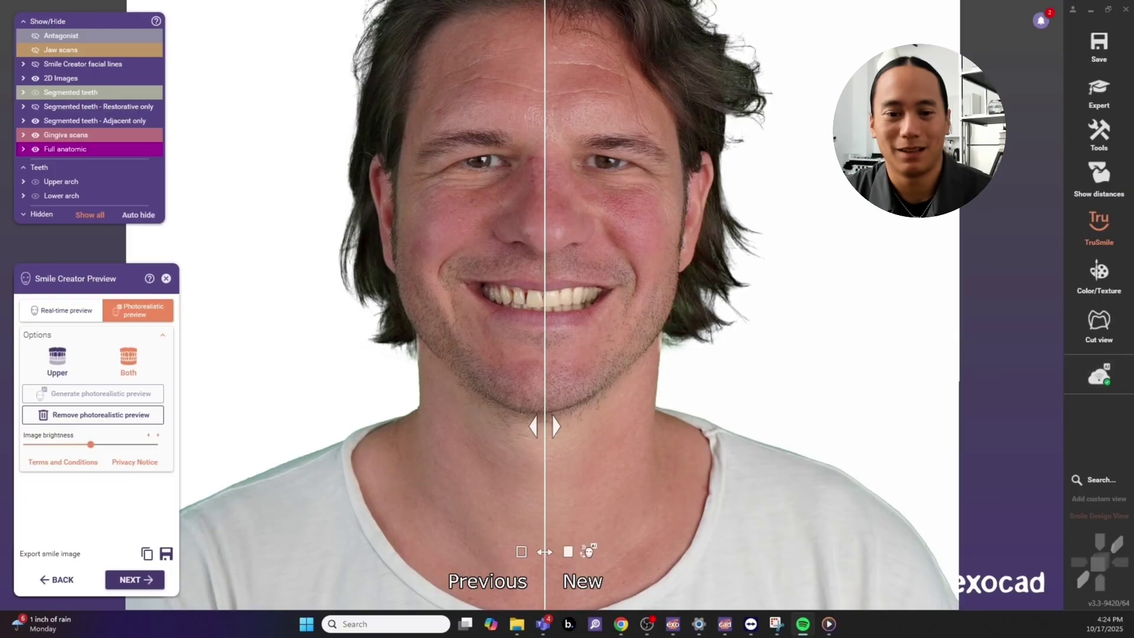
{"action": "left_click_drag", "start_coordinate": [545, 426], "coordinate": [351, 456]}
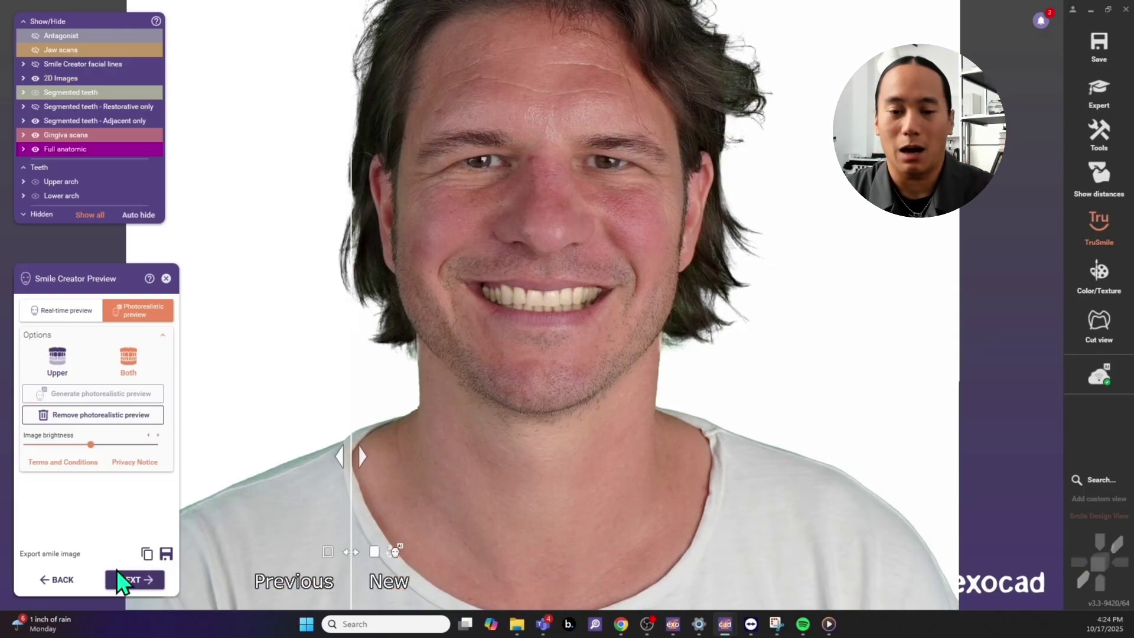
Step: Continue to the Smile Creator Report, open Create TruSmile Video, and play TruSmile-Video-short-dual_view from the project folder in File Explorer
{"action": "left_click", "coordinate": [129, 576]}
{"action": "left_click", "coordinate": [115, 499]}
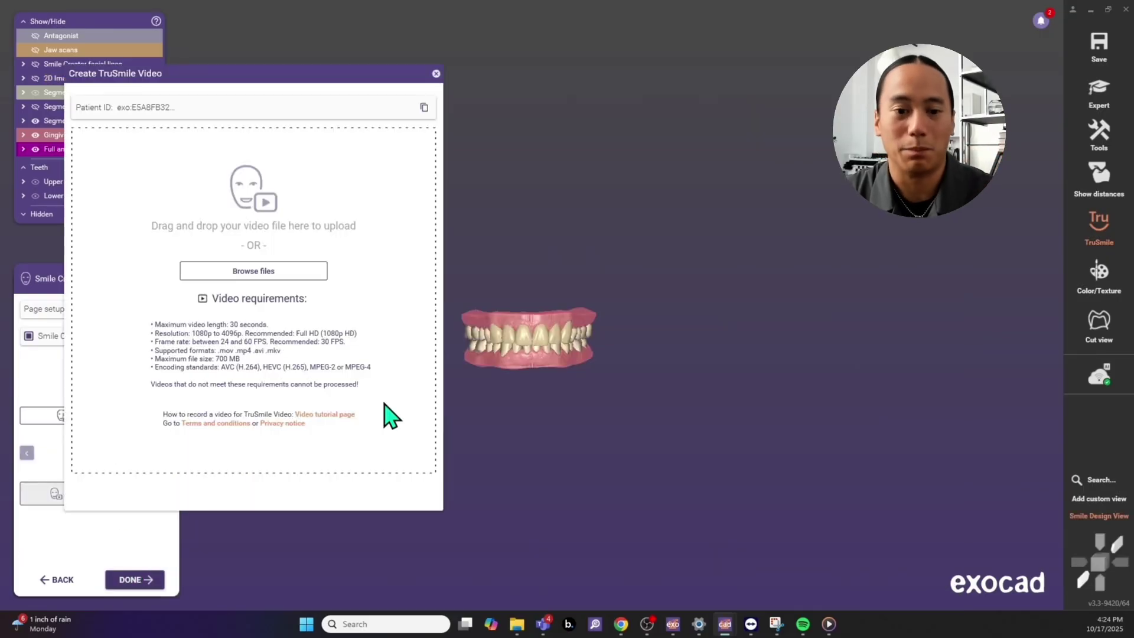
{"action": "left_click", "coordinate": [675, 627]}
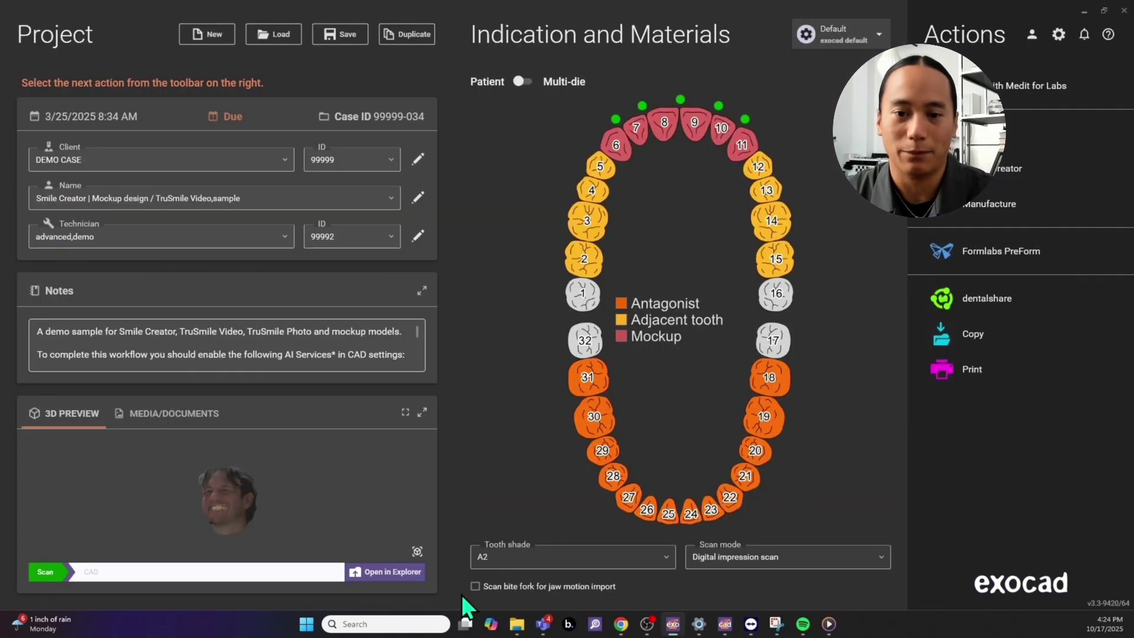
{"action": "left_click", "coordinate": [1086, 13]}
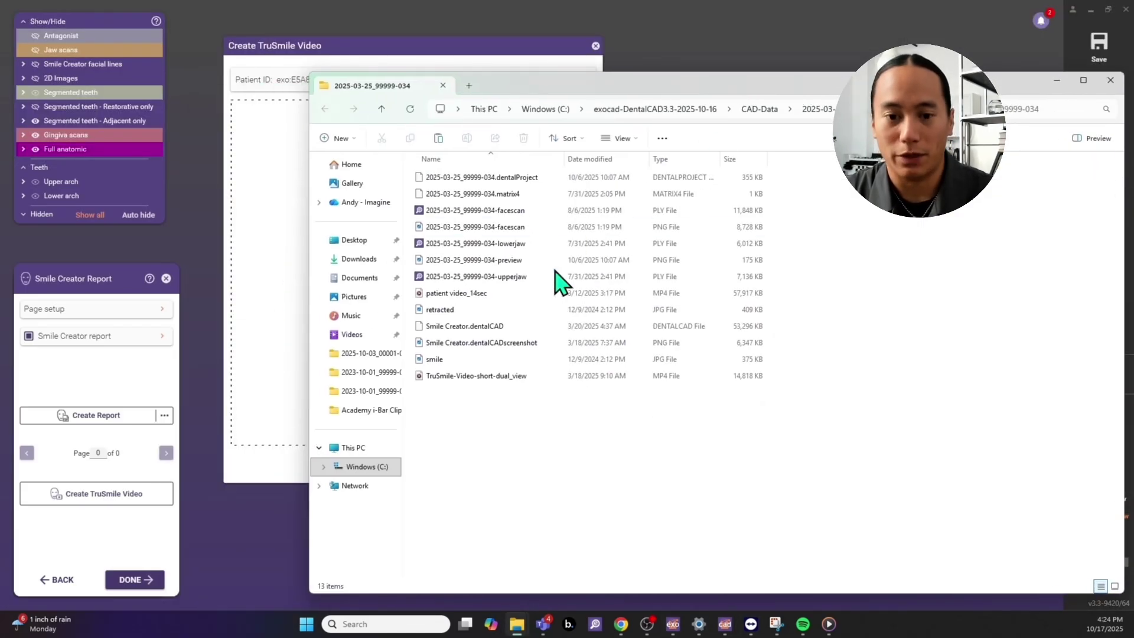
{"action": "double_click", "coordinate": [505, 375]}
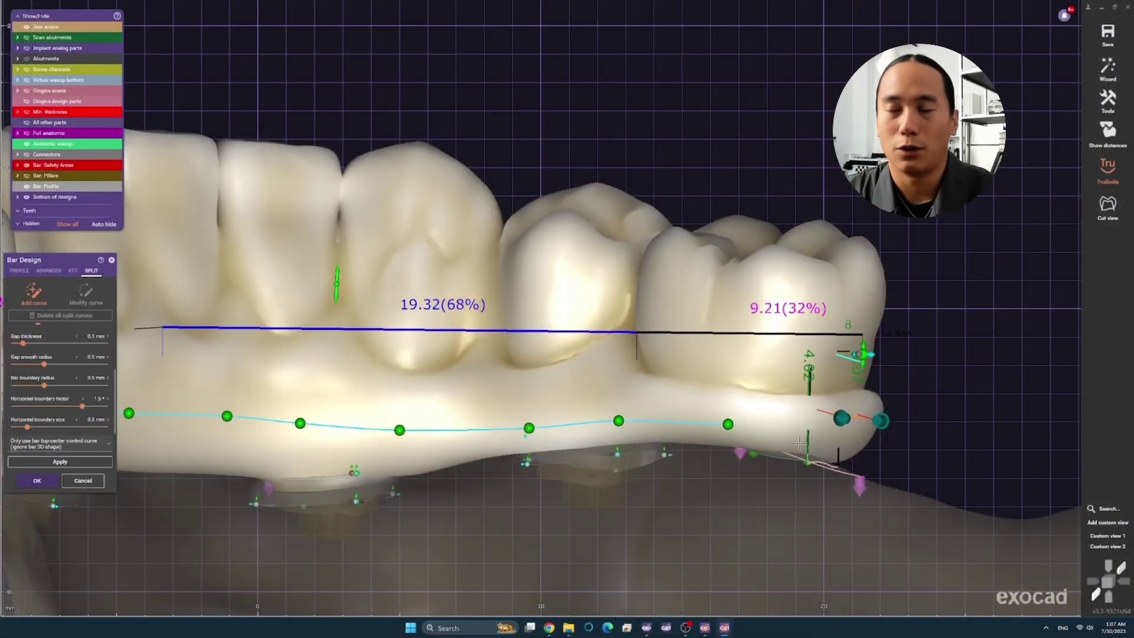
Step: Trace the bar's split curve along the outer side of the denture base, just above the gum edge
{"action": "right_click_drag", "start_coordinate": [799, 443], "coordinate": [607, 471]}
{"action": "scroll", "coordinate": [617, 448], "scroll_direction": "down", "scroll_amount": 3}
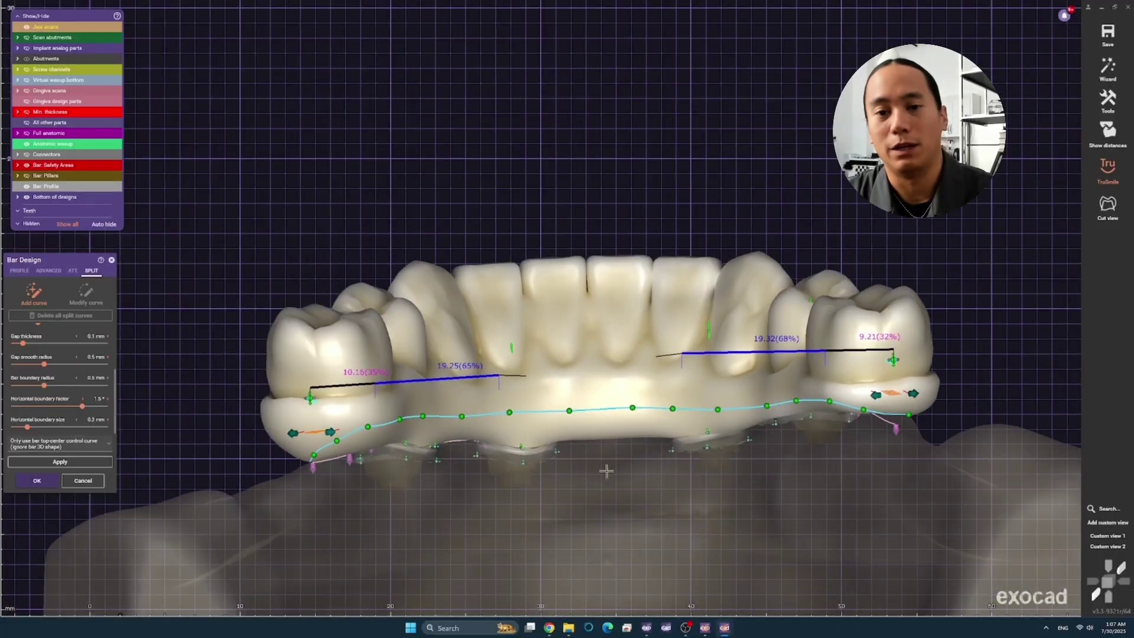
{"action": "scroll", "coordinate": [568, 404], "scroll_direction": "up", "scroll_amount": 2}
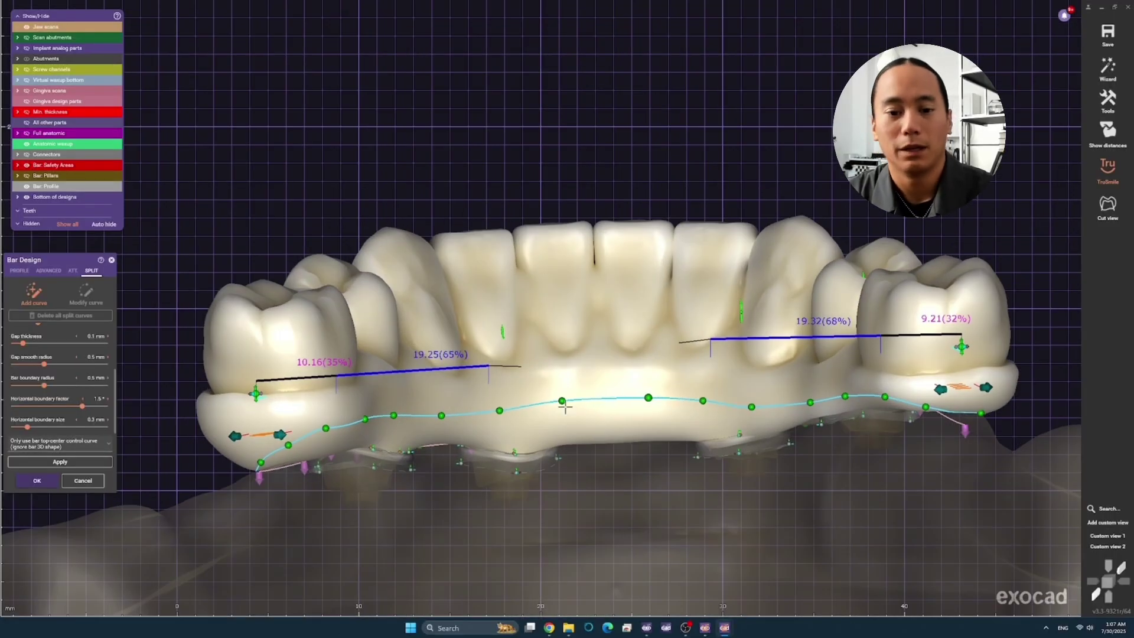
{"action": "right_click_drag", "start_coordinate": [476, 413], "coordinate": [509, 488]}
{"action": "scroll", "coordinate": [514, 432], "scroll_direction": "up", "scroll_amount": 2}
{"action": "scroll", "coordinate": [475, 498], "scroll_direction": "down", "scroll_amount": 3}
{"action": "scroll", "coordinate": [476, 498], "scroll_direction": "up", "scroll_amount": 1}
{"action": "scroll", "coordinate": [476, 497], "scroll_direction": "up", "scroll_amount": 1}
{"action": "scroll", "coordinate": [508, 489], "scroll_direction": "down", "scroll_amount": 1}
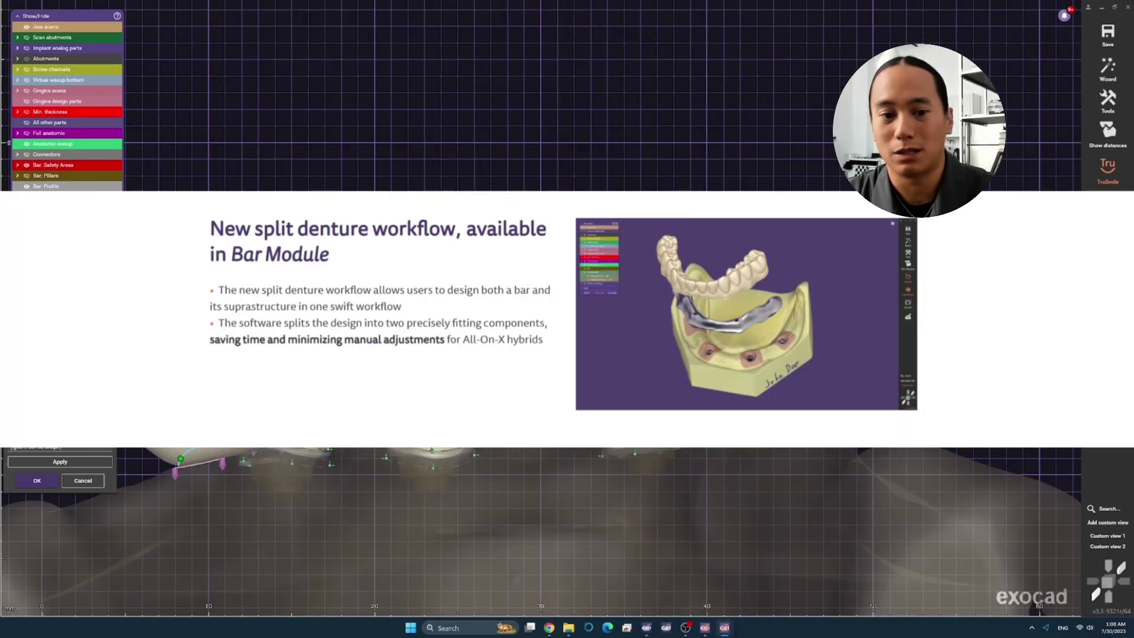
{"action": "scroll", "coordinate": [551, 463], "scroll_direction": "down", "scroll_amount": 3}
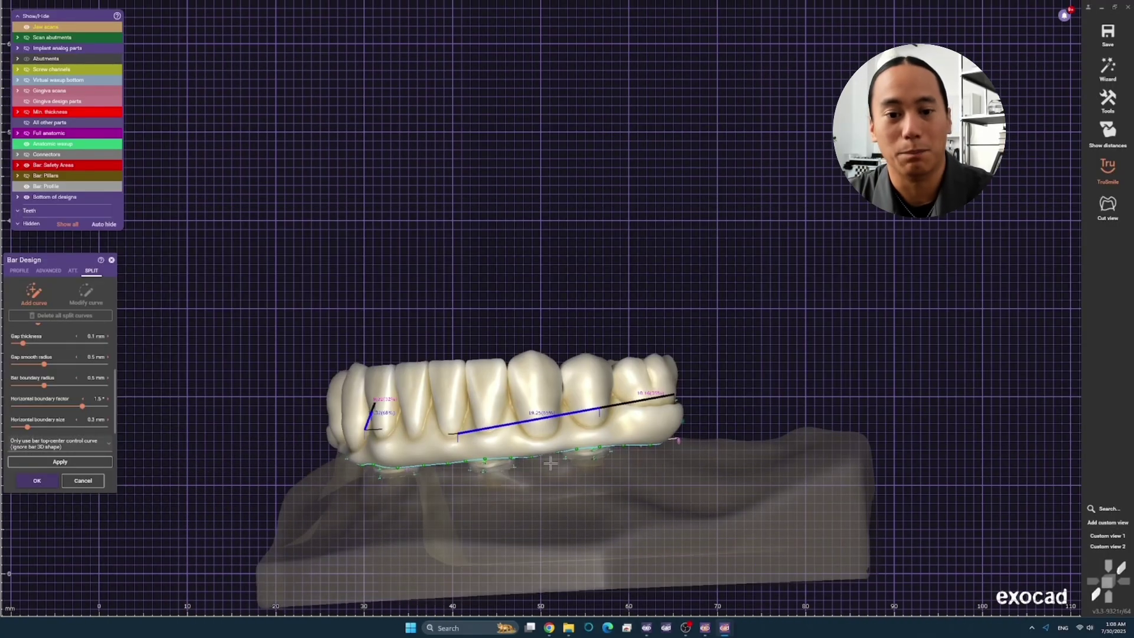
Step: Carry the split curve around the distal end on the denture's underside and close the loop
{"action": "scroll", "coordinate": [551, 463], "scroll_direction": "up", "scroll_amount": 2}
{"action": "right_click_drag", "start_coordinate": [552, 462], "coordinate": [550, 307]}
{"action": "scroll", "coordinate": [433, 331], "scroll_direction": "up", "scroll_amount": 2}
{"action": "scroll", "coordinate": [433, 332], "scroll_direction": "down", "scroll_amount": 2}
{"action": "scroll", "coordinate": [550, 307], "scroll_direction": "up", "scroll_amount": 5}
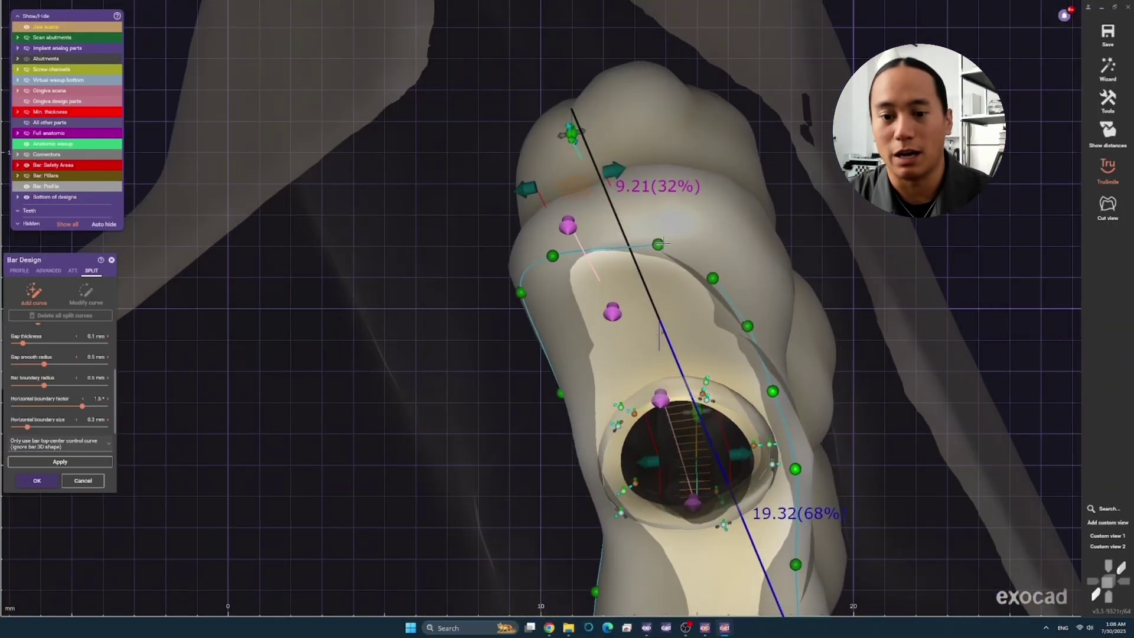
{"action": "right_click_drag", "start_coordinate": [657, 244], "coordinate": [713, 288]}
{"action": "left_click", "coordinate": [720, 281]}
{"action": "scroll", "coordinate": [491, 348], "scroll_direction": "down", "scroll_amount": 4}
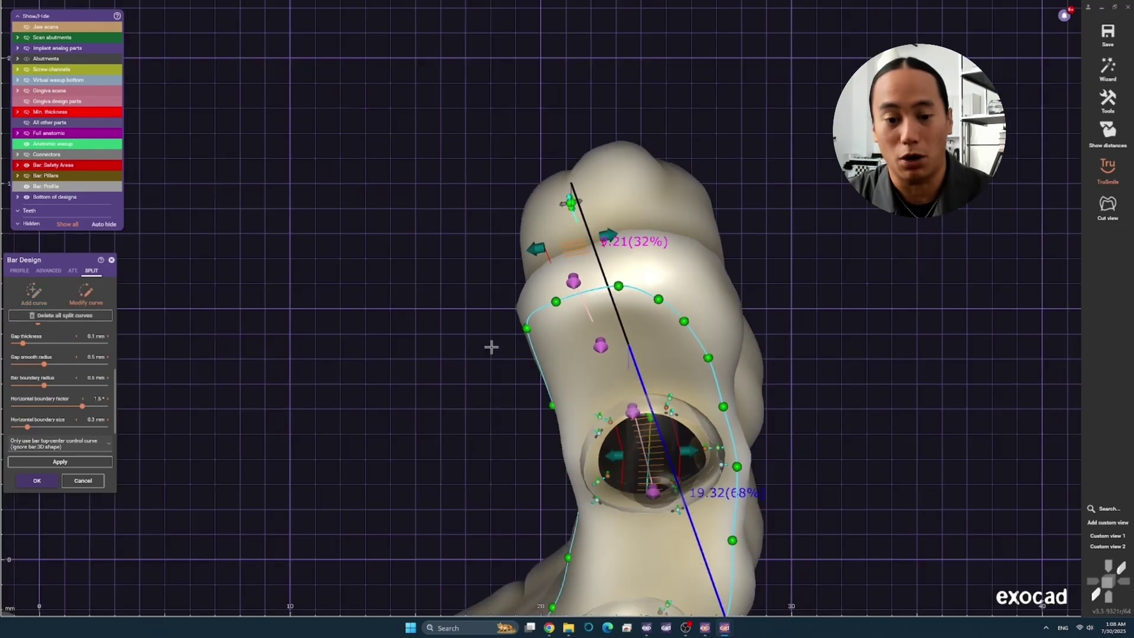
Step: Generate the split bar from the closed curve and accept the bar design
{"action": "right_click_drag", "start_coordinate": [491, 347], "coordinate": [527, 372]}
{"action": "left_click", "coordinate": [59, 463]}
{"action": "scroll", "coordinate": [503, 412], "scroll_direction": "down", "scroll_amount": 1}
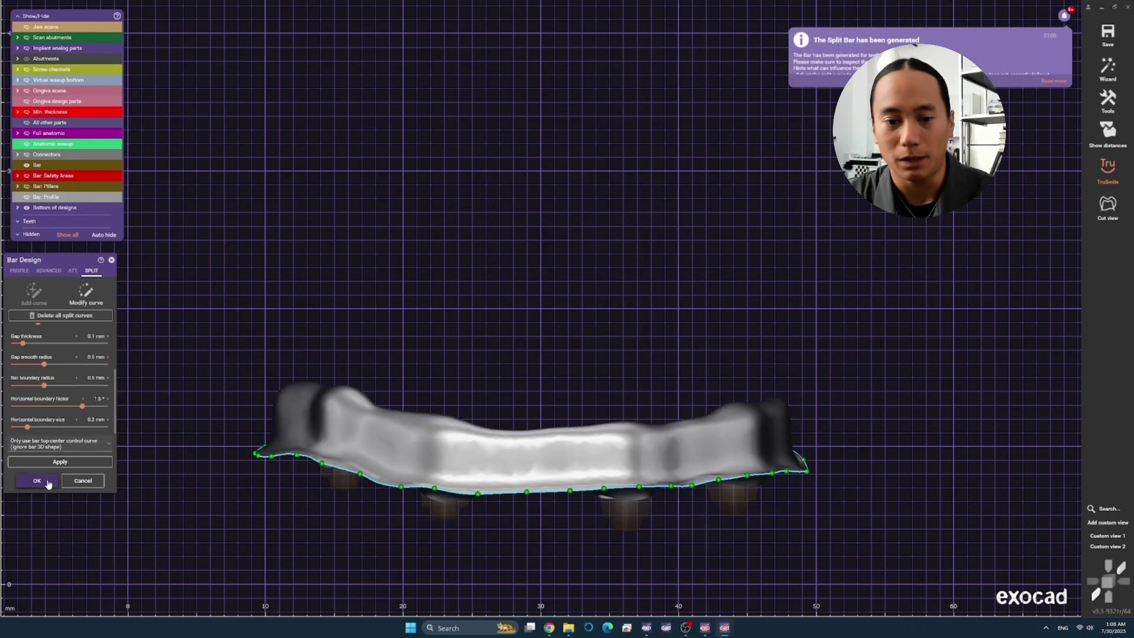
{"action": "left_click", "coordinate": [48, 483]}
Step: Open Free-Form Bar with Paint & Pull and paint the bar's whole upper ridge as a moving part using a 1.5 mm brush
{"action": "right_click", "coordinate": [566, 334]}
{"action": "left_click", "coordinate": [566, 333]}
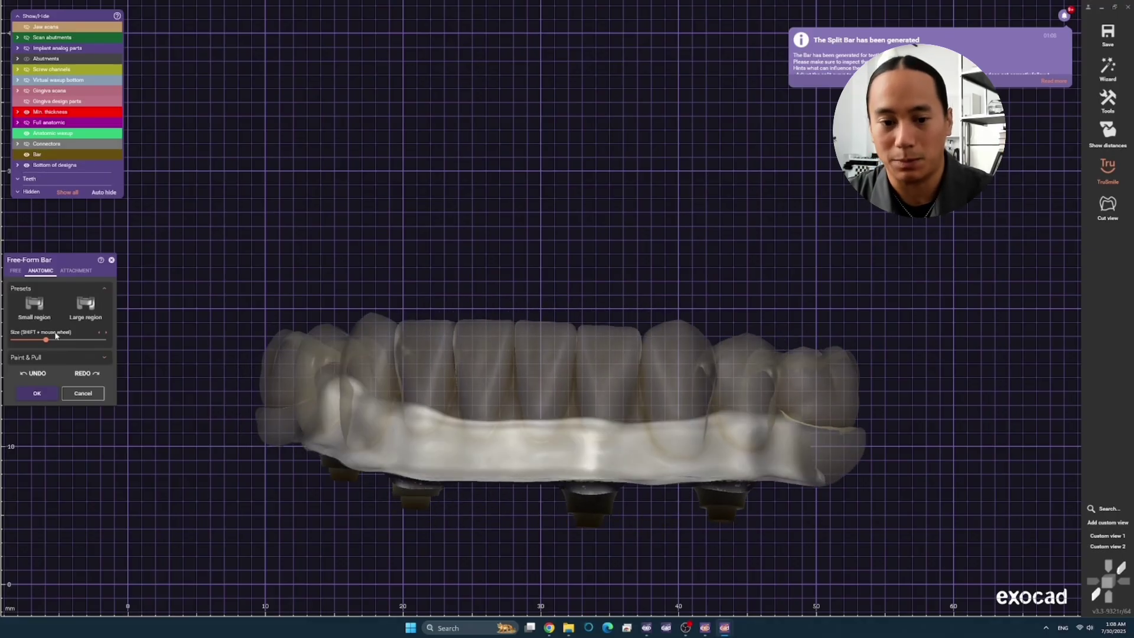
{"action": "left_click", "coordinate": [44, 359]}
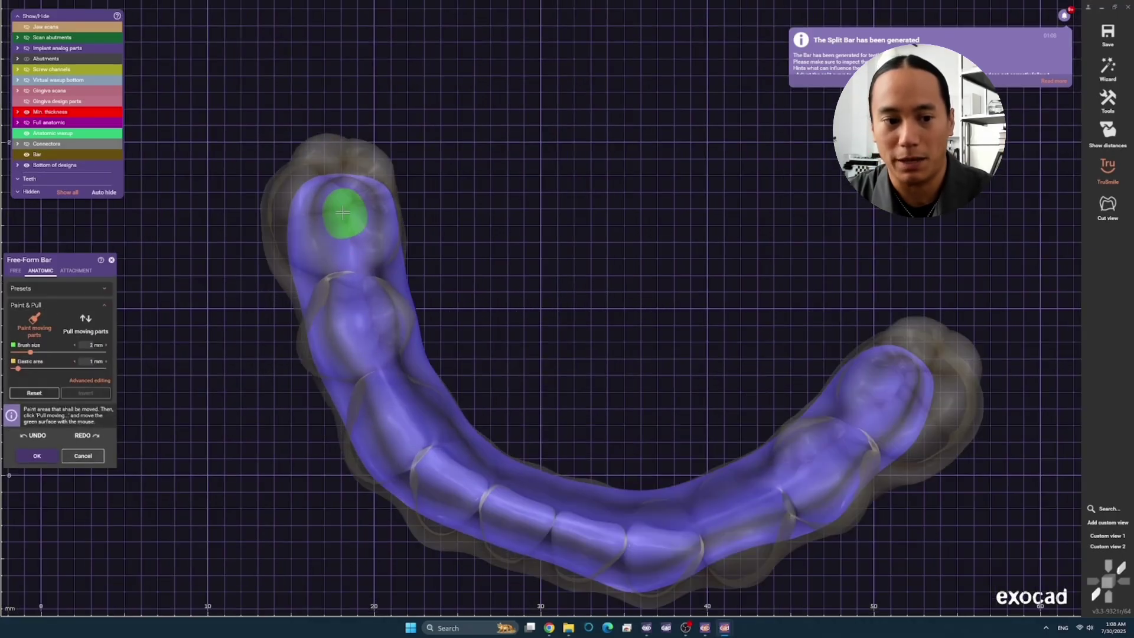
{"action": "mouse_move", "coordinate": [343, 213]}
{"action": "left_mouse_down"}
{"action": "mouse_move", "coordinate": [360, 313]}
{"action": "mouse_move", "coordinate": [444, 463]}
{"action": "mouse_move", "coordinate": [592, 525]}
{"action": "mouse_move", "coordinate": [738, 505]}
{"action": "mouse_move", "coordinate": [849, 427]}
{"action": "left_mouse_up"}
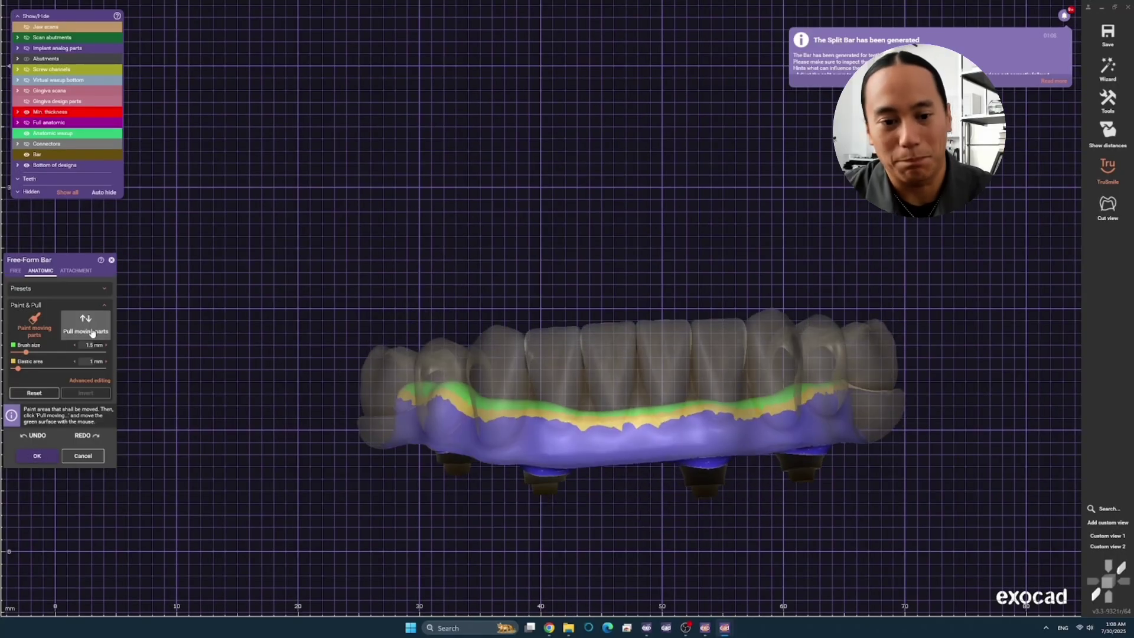
Step: Pull the painted upper ridge of the bar upward into the tooth crowns with a 1 mm elastic area
{"action": "left_click", "coordinate": [86, 325]}
{"action": "scroll", "coordinate": [471, 256], "scroll_direction": "up", "scroll_amount": 3}
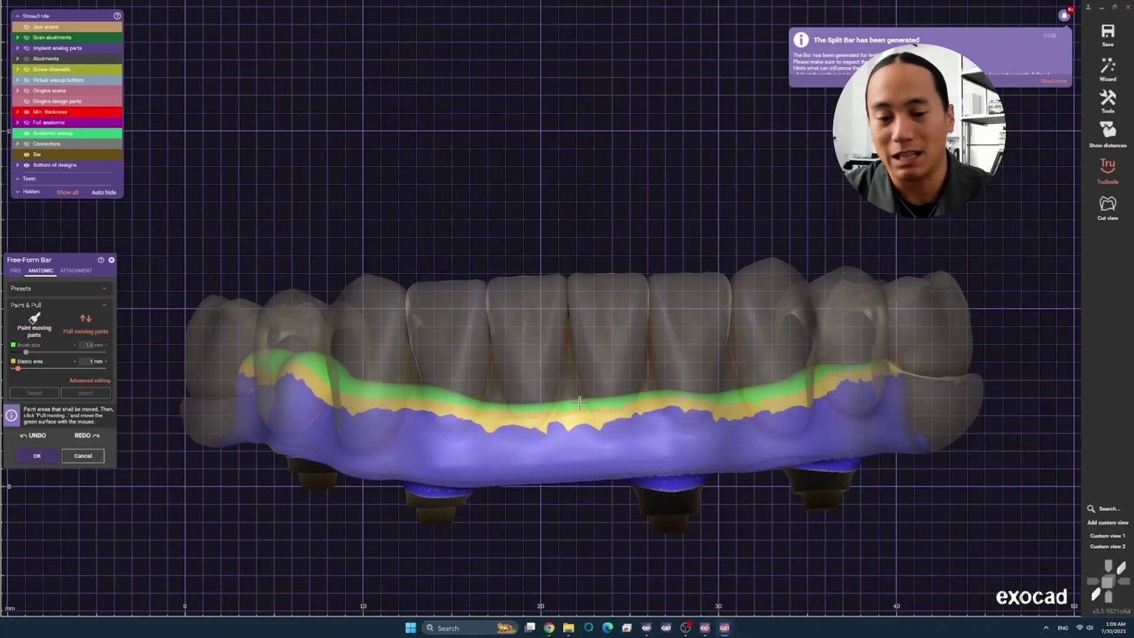
{"action": "left_click_drag", "start_coordinate": [579, 403], "coordinate": [569, 383]}
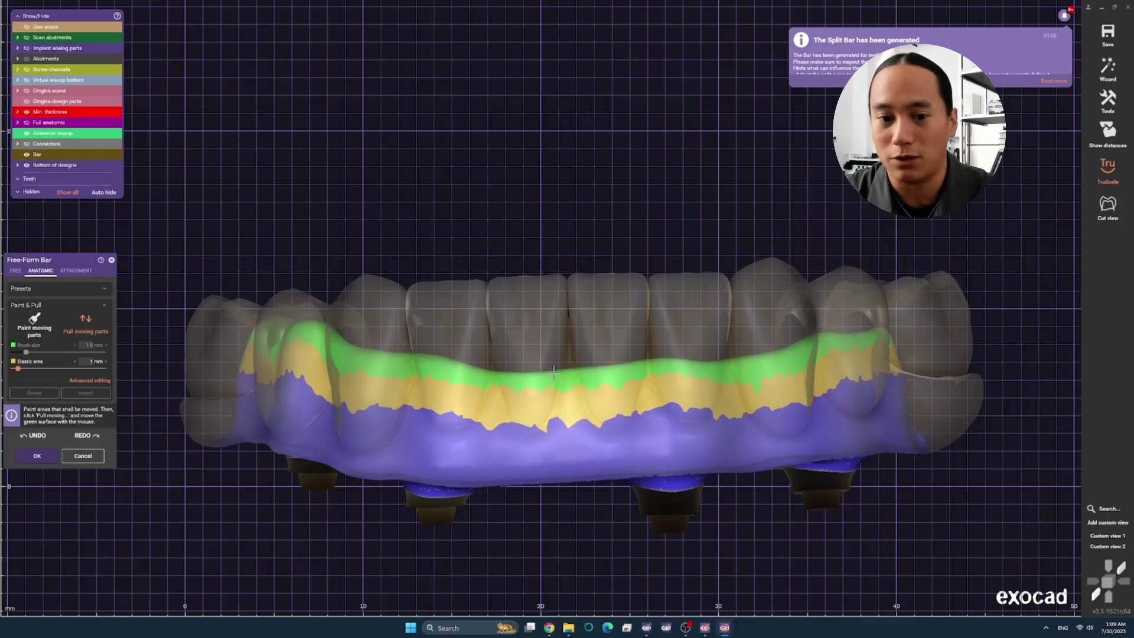
{"action": "scroll", "coordinate": [554, 373], "scroll_direction": "down", "scroll_amount": 3}
{"action": "right_click_drag", "start_coordinate": [554, 372], "coordinate": [484, 300]}
{"action": "scroll", "coordinate": [485, 300], "scroll_direction": "up", "scroll_amount": 3}
{"action": "left_click_drag", "start_coordinate": [484, 300], "coordinate": [473, 300]}
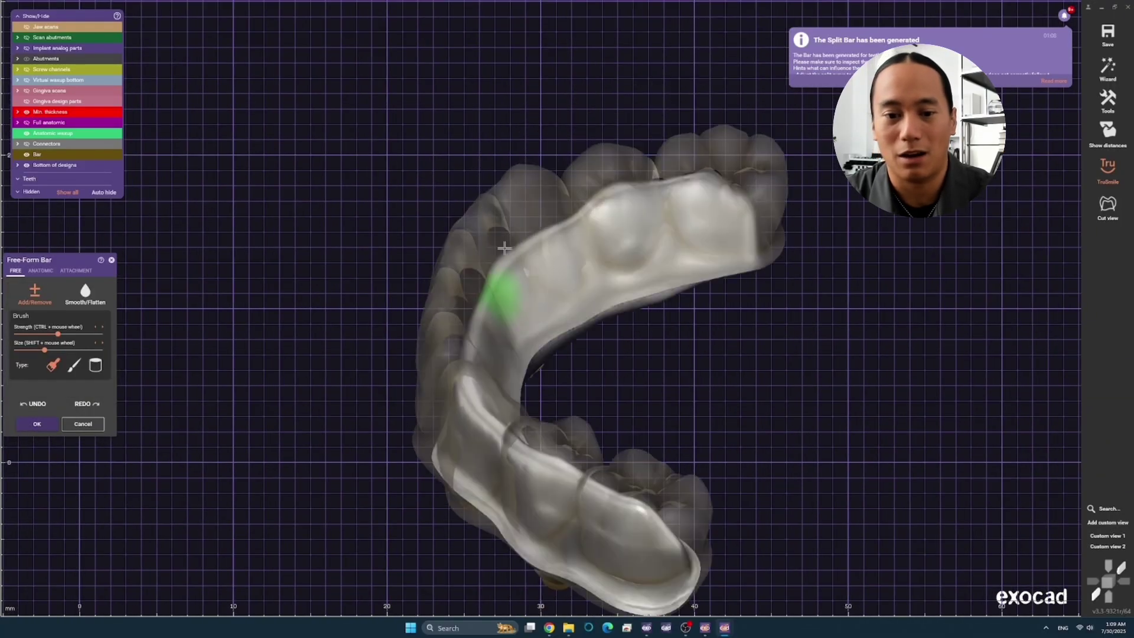
Step: Refine the bar's upper edge from the molars to the front teeth with the Small region anatomic preset
{"action": "right_click_drag", "start_coordinate": [505, 248], "coordinate": [559, 319]}
{"action": "scroll", "coordinate": [559, 319], "scroll_direction": "up", "scroll_amount": 7}
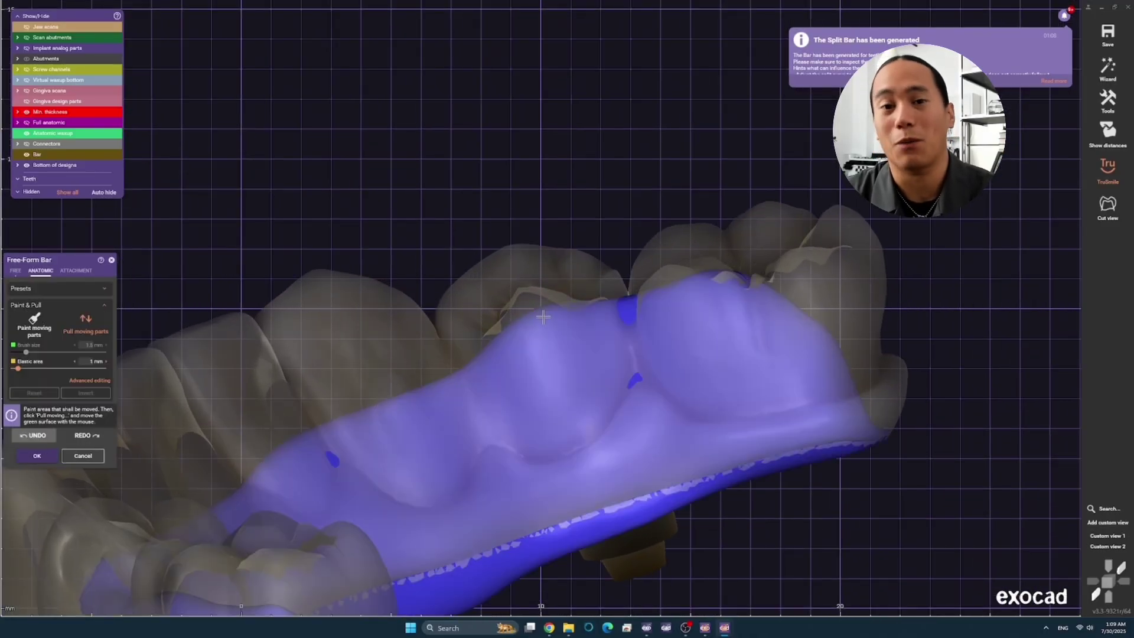
{"action": "left_click", "coordinate": [59, 289]}
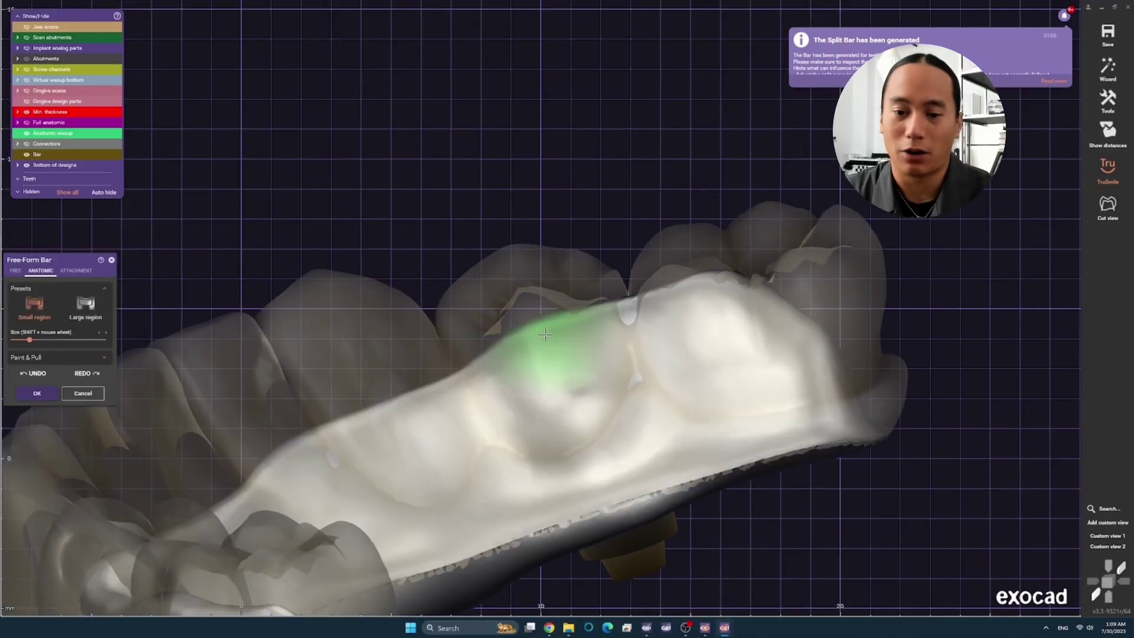
{"action": "right_click_drag", "start_coordinate": [698, 290], "coordinate": [715, 366]}
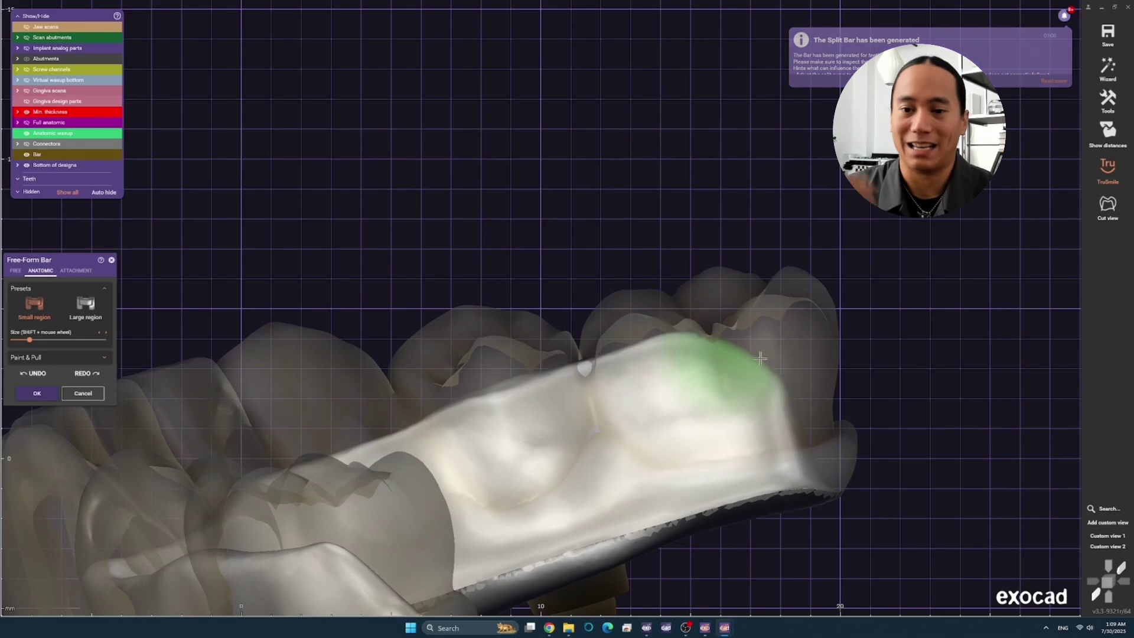
{"action": "mouse_move", "coordinate": [504, 388]}
{"action": "right_mouse_down"}
{"action": "mouse_move", "coordinate": [531, 421]}
{"action": "mouse_move", "coordinate": [452, 450]}
{"action": "right_mouse_up"}
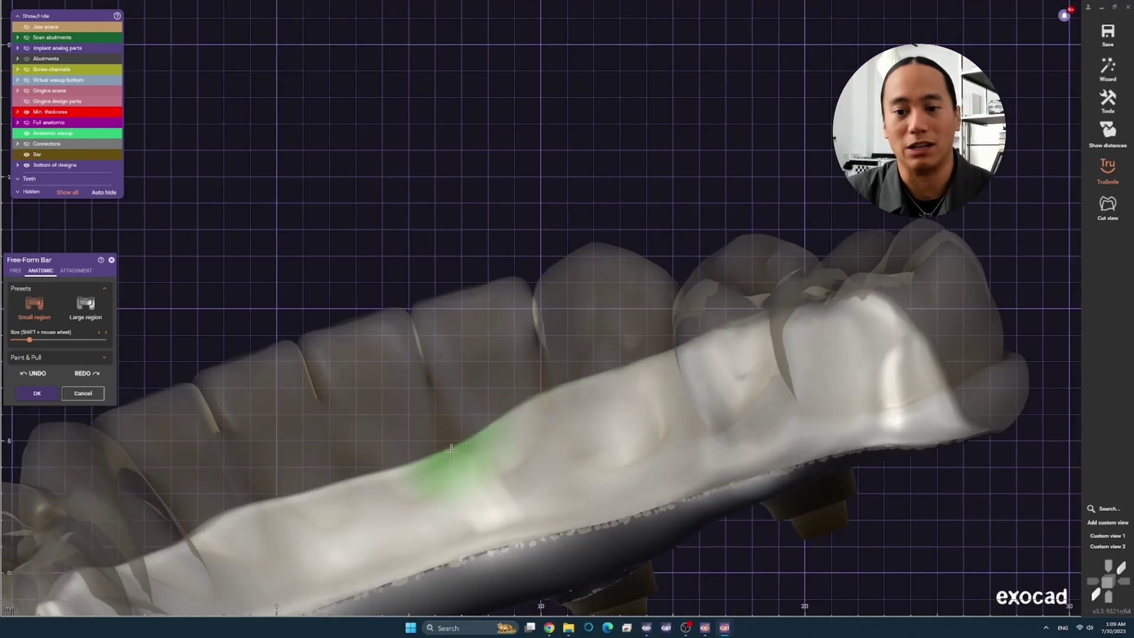
{"action": "right_click_drag", "start_coordinate": [378, 457], "coordinate": [695, 357]}
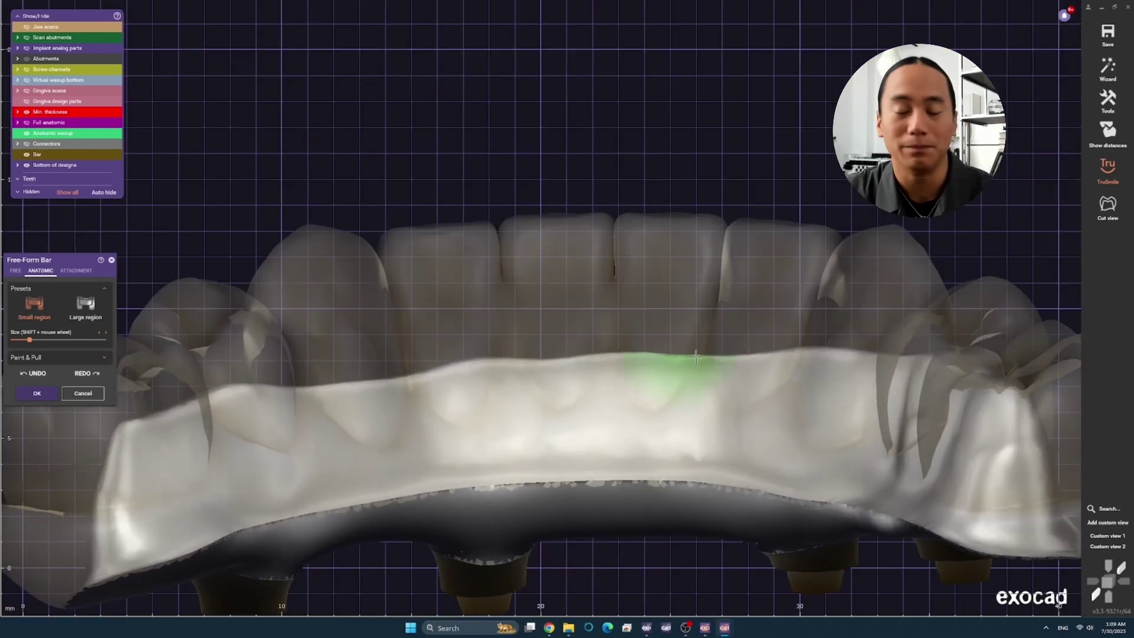
{"action": "right_click_drag", "start_coordinate": [560, 368], "coordinate": [453, 382]}
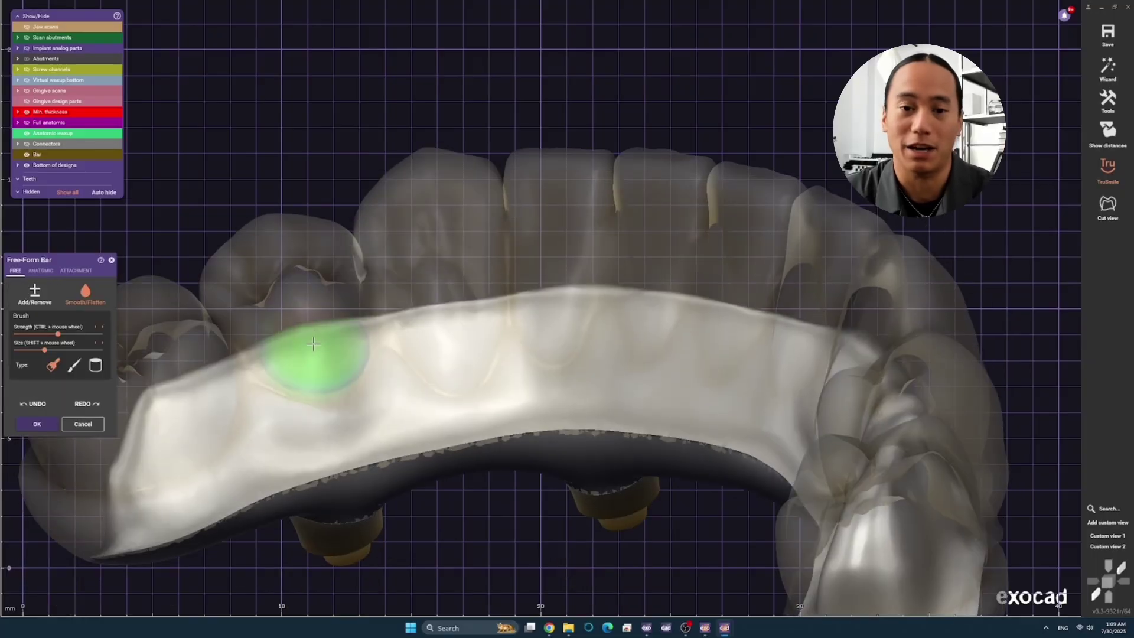
Step: Smooth and flatten the bar's ridge from the posterior end toward the front, changing to the cylinder-shaped brush
{"action": "left_click_drag", "start_coordinate": [316, 360], "coordinate": [195, 398], "text": "shift"}
{"action": "scroll", "coordinate": [195, 397], "scroll_direction": "down", "scroll_amount": 2}
{"action": "mouse_move", "coordinate": [195, 398]}
{"action": "right_mouse_down"}
{"action": "mouse_move", "coordinate": [215, 410]}
{"action": "mouse_move", "coordinate": [578, 406]}
{"action": "mouse_move", "coordinate": [653, 468]}
{"action": "mouse_move", "coordinate": [590, 437]}
{"action": "mouse_move", "coordinate": [627, 325]}
{"action": "mouse_move", "coordinate": [472, 393]}
{"action": "mouse_move", "coordinate": [322, 392]}
{"action": "mouse_move", "coordinate": [326, 441]}
{"action": "right_mouse_up"}
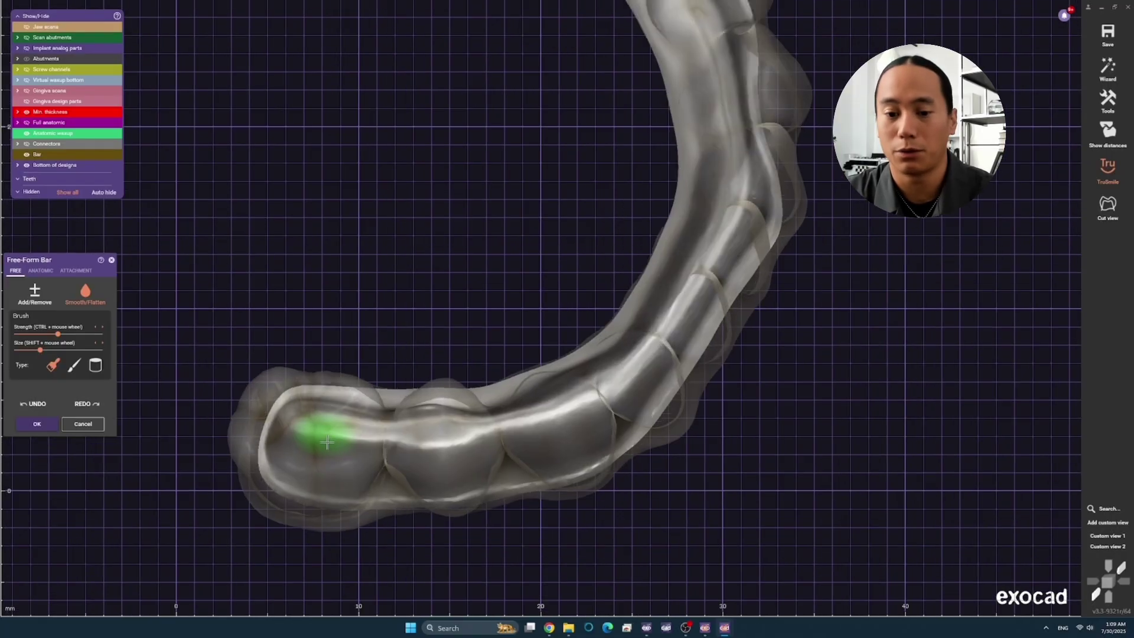
{"action": "scroll", "coordinate": [327, 442], "scroll_direction": "up", "scroll_amount": 2}
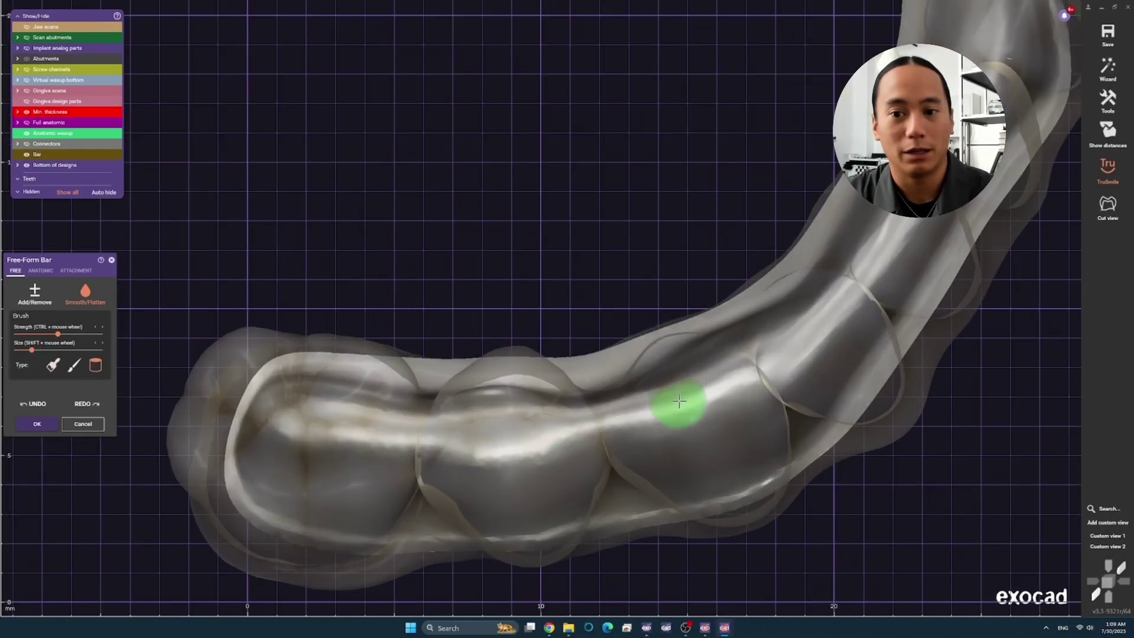
{"action": "scroll", "coordinate": [764, 400], "scroll_direction": "down", "scroll_amount": 3}
{"action": "scroll", "coordinate": [701, 349], "scroll_direction": "up", "scroll_amount": 3}
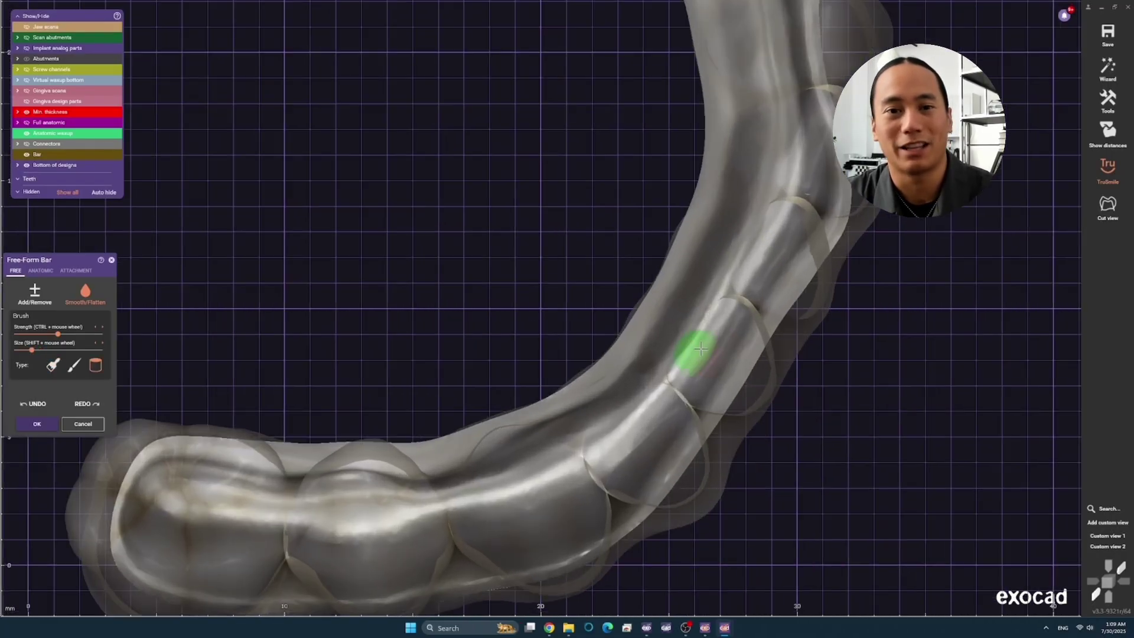
{"action": "right_click_drag", "start_coordinate": [785, 89], "coordinate": [613, 416]}
{"action": "scroll", "coordinate": [865, 320], "scroll_direction": "down", "scroll_amount": 3}
{"action": "right_click_drag", "start_coordinate": [865, 320], "coordinate": [661, 295]}
{"action": "scroll", "coordinate": [657, 296], "scroll_direction": "up", "scroll_amount": 3}
Step: Even out the bar's front ridge with the Small region and Large region anatomic presets, working from Custom view 1
{"action": "key", "text": "Tab"}
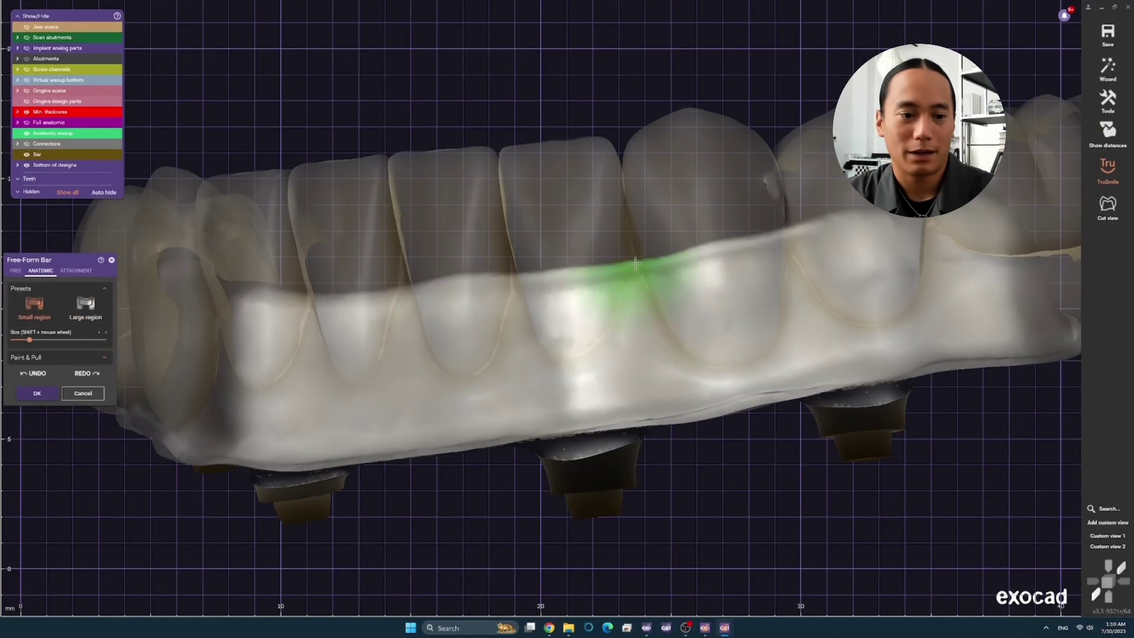
{"action": "scroll", "coordinate": [866, 472], "scroll_direction": "down", "scroll_amount": 1}
{"action": "left_click", "coordinate": [1100, 535]}
{"action": "scroll", "coordinate": [517, 270], "scroll_direction": "up", "scroll_amount": 5}
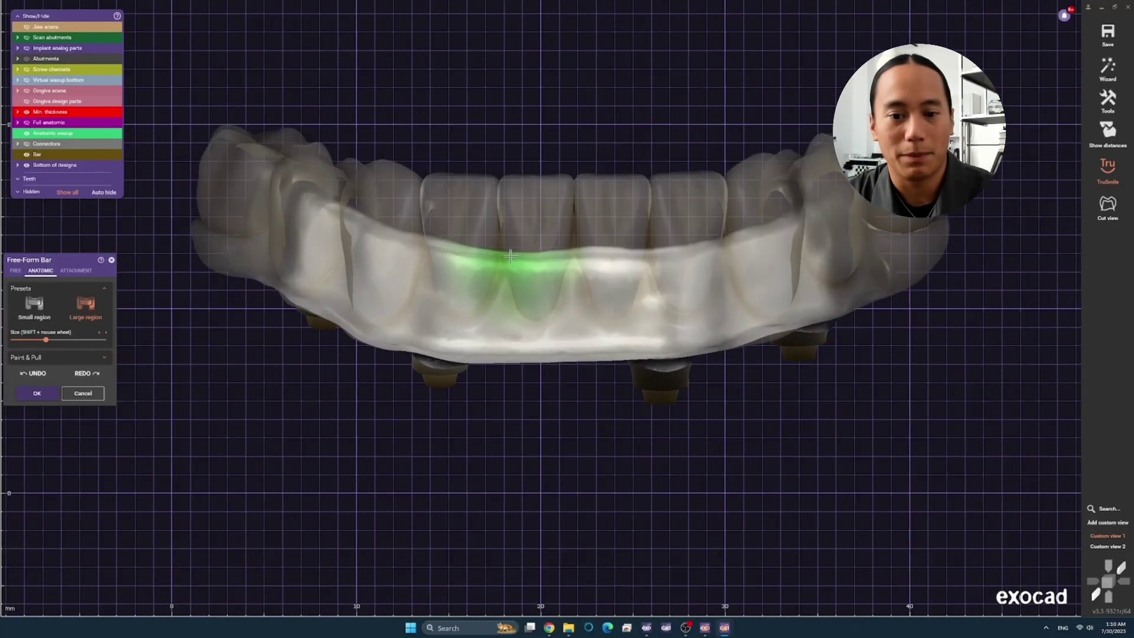
{"action": "key", "text": "1"}
{"action": "key", "text": "Tab"}
{"action": "right_click_drag", "start_coordinate": [651, 270], "coordinate": [581, 380]}
{"action": "scroll", "coordinate": [593, 341], "scroll_direction": "up", "scroll_amount": 4}
{"action": "key", "text": "Tab"}
{"action": "key", "text": "1"}
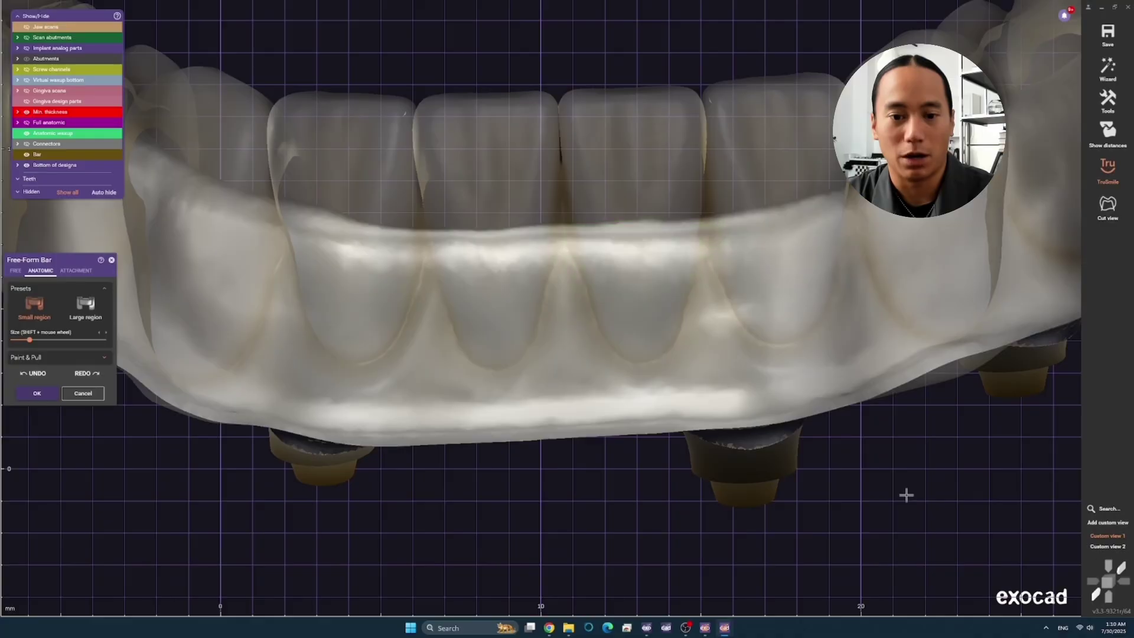
{"action": "left_click", "coordinate": [1111, 536]}
{"action": "scroll", "coordinate": [540, 266], "scroll_direction": "up", "scroll_amount": 3}
Step: Return to Smooth/Flatten with a larger brush and hide the anatomic waxup to isolate the bar
{"action": "key", "text": "Tab"}
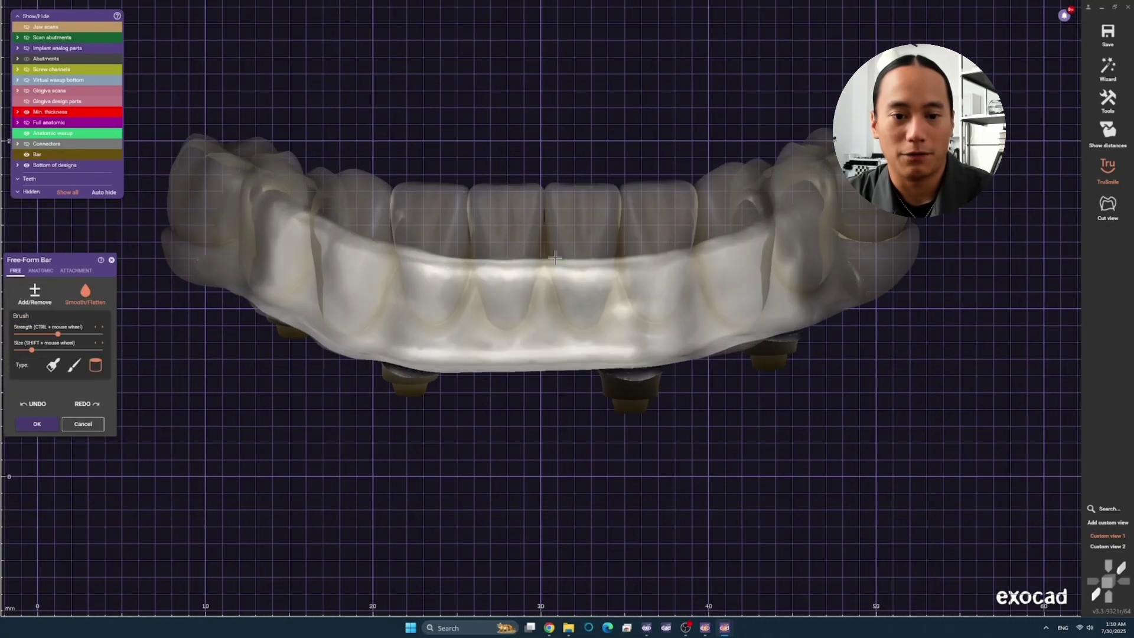
{"action": "mouse_move", "coordinate": [390, 245]}
{"action": "right_mouse_down"}
{"action": "mouse_move", "coordinate": [354, 277]}
{"action": "mouse_move", "coordinate": [378, 307]}
{"action": "mouse_move", "coordinate": [423, 163]}
{"action": "right_mouse_up"}
{"action": "scroll", "coordinate": [405, 240], "scroll_direction": "up", "scroll_amount": 3}
{"action": "scroll", "coordinate": [405, 241], "scroll_direction": "up", "scroll_amount": 2, "text": "shift"}
{"action": "scroll", "coordinate": [407, 239], "scroll_direction": "down", "scroll_amount": 2}
{"action": "middle_click_drag", "start_coordinate": [423, 163], "coordinate": [423, 264]}
{"action": "scroll", "coordinate": [334, 202], "scroll_direction": "up", "scroll_amount": 2}
{"action": "scroll", "coordinate": [391, 70], "scroll_direction": "down", "scroll_amount": 3}
{"action": "left_click", "coordinate": [335, 53], "text": "ctrl"}
{"action": "scroll", "coordinate": [405, 66], "scroll_direction": "up", "scroll_amount": 2}
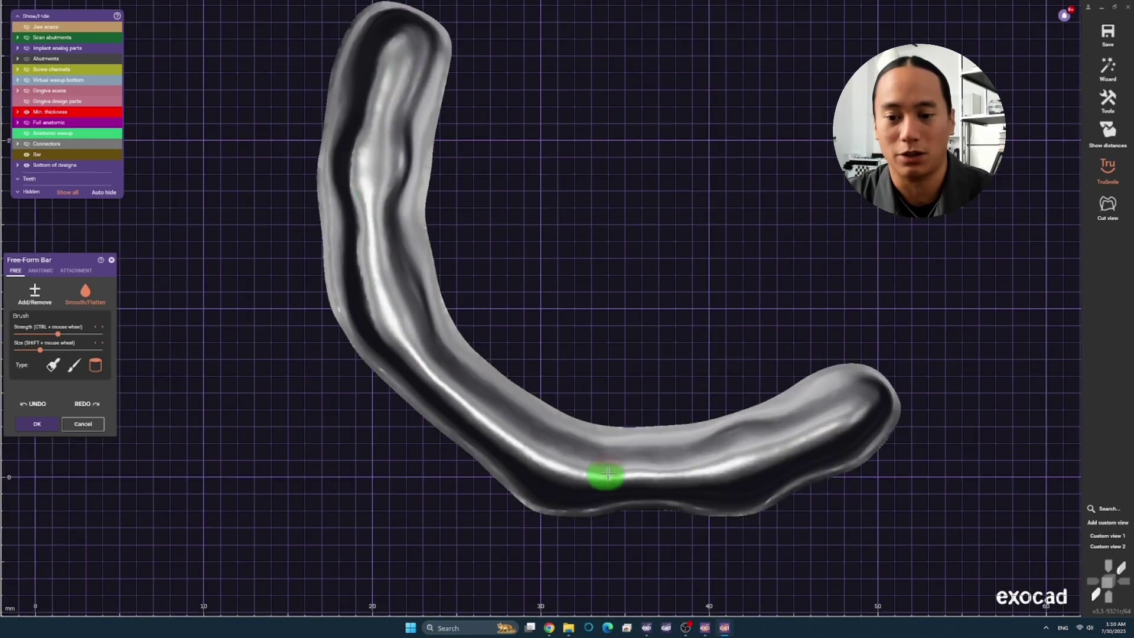
Step: Show the anatomic waxup again and refine the bar's upper edge around one side's premolars and molars with the Small region anatomic preset
{"action": "scroll", "coordinate": [856, 415], "scroll_direction": "down", "scroll_amount": 3}
{"action": "left_click", "coordinate": [1116, 536]}
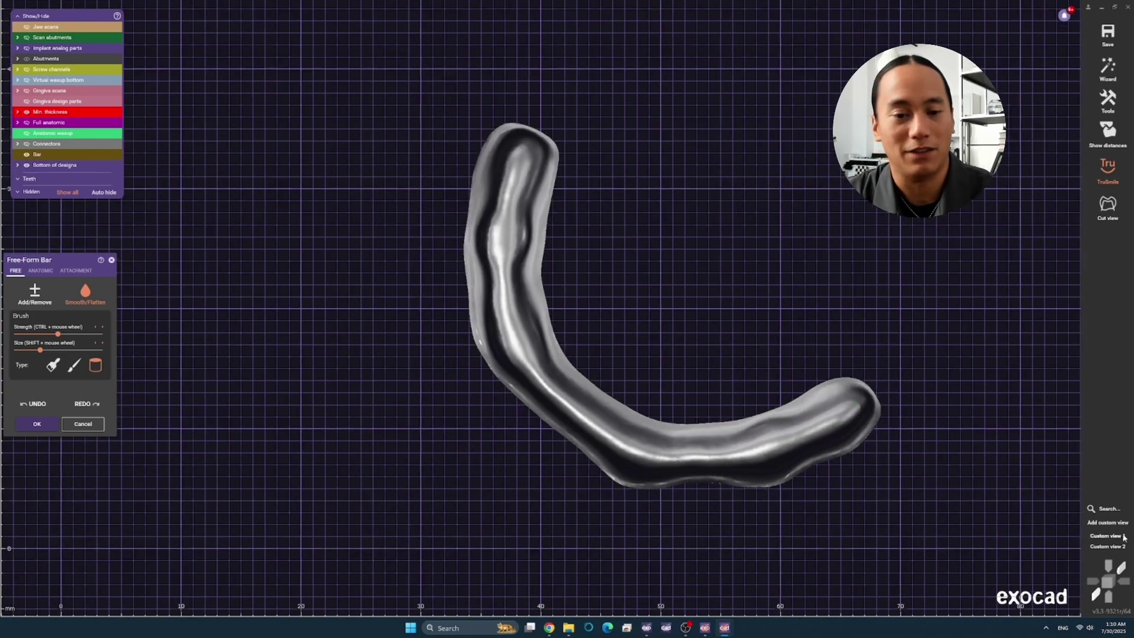
{"action": "scroll", "coordinate": [576, 259], "scroll_direction": "up", "scroll_amount": 3}
{"action": "left_click", "coordinate": [27, 135]}
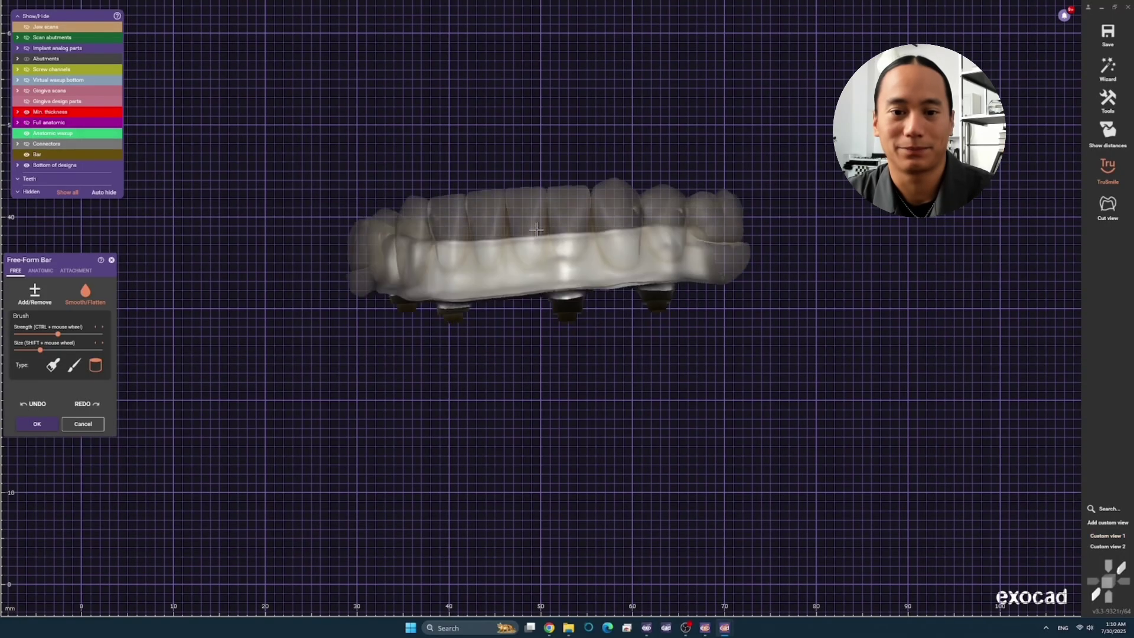
{"action": "right_click_drag", "start_coordinate": [537, 230], "coordinate": [553, 239]}
{"action": "scroll", "coordinate": [554, 239], "scroll_direction": "up", "scroll_amount": 5}
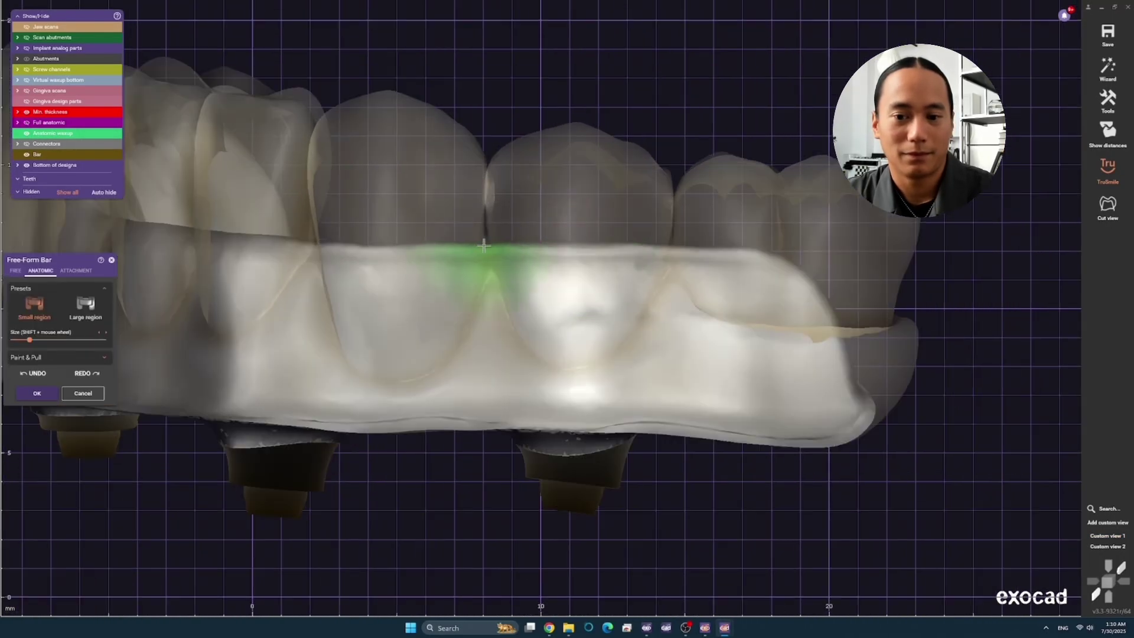
Step: Level the bar's upper edge along the premolars and molars on the opposite side with the Small region preset
{"action": "scroll", "coordinate": [591, 248], "scroll_direction": "down", "scroll_amount": 5}
{"action": "right_click_drag", "start_coordinate": [590, 248], "coordinate": [441, 239]}
{"action": "scroll", "coordinate": [441, 239], "scroll_direction": "up", "scroll_amount": 3}
{"action": "scroll", "coordinate": [497, 236], "scroll_direction": "up", "scroll_amount": 1}
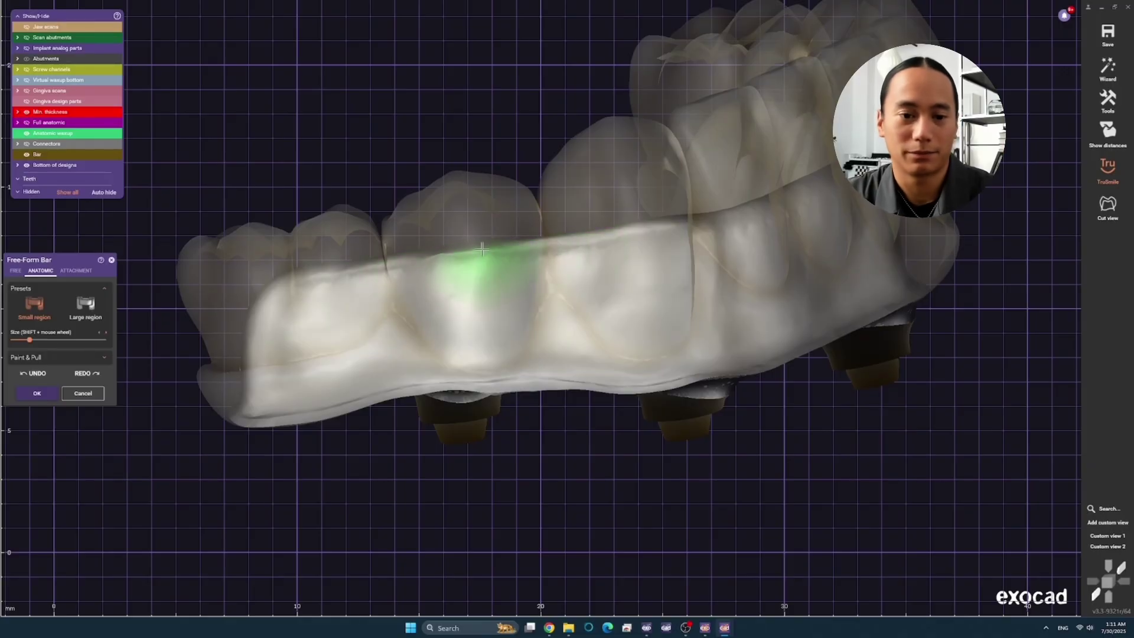
Step: Adjust the bar's upper edge beneath the canine and incisors with the Small region preset
{"action": "scroll", "coordinate": [398, 259], "scroll_direction": "down", "scroll_amount": 4}
{"action": "mouse_move", "coordinate": [398, 259]}
{"action": "right_mouse_down"}
{"action": "mouse_move", "coordinate": [413, 231]}
{"action": "mouse_move", "coordinate": [456, 255]}
{"action": "mouse_move", "coordinate": [469, 217]}
{"action": "right_mouse_up"}
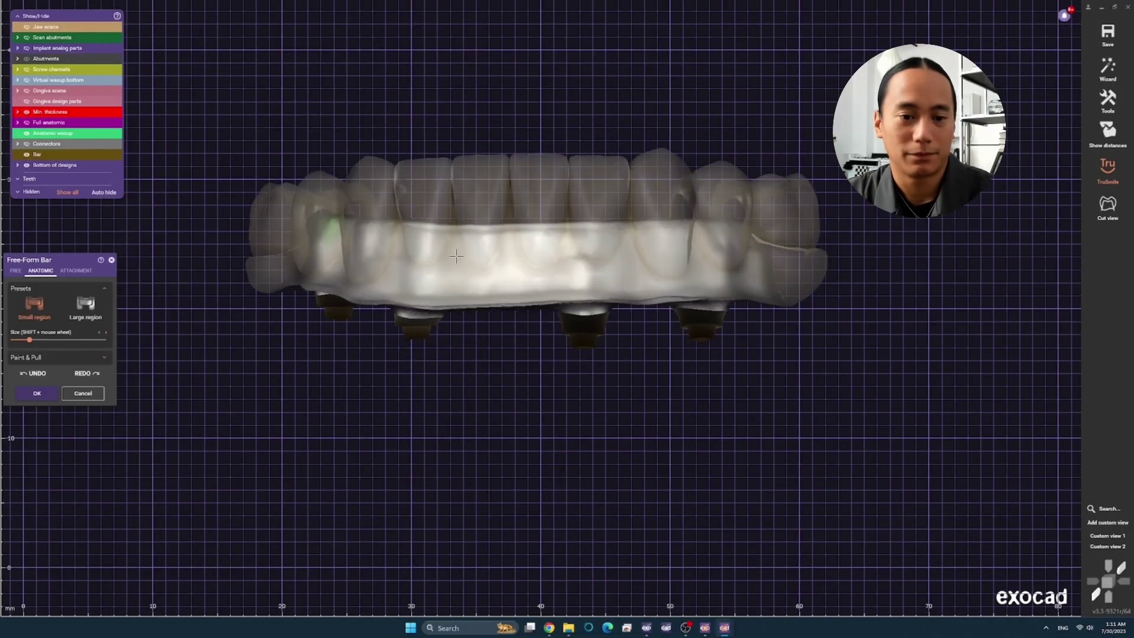
{"action": "scroll", "coordinate": [469, 218], "scroll_direction": "up", "scroll_amount": 3}
{"action": "scroll", "coordinate": [403, 212], "scroll_direction": "up", "scroll_amount": 2}
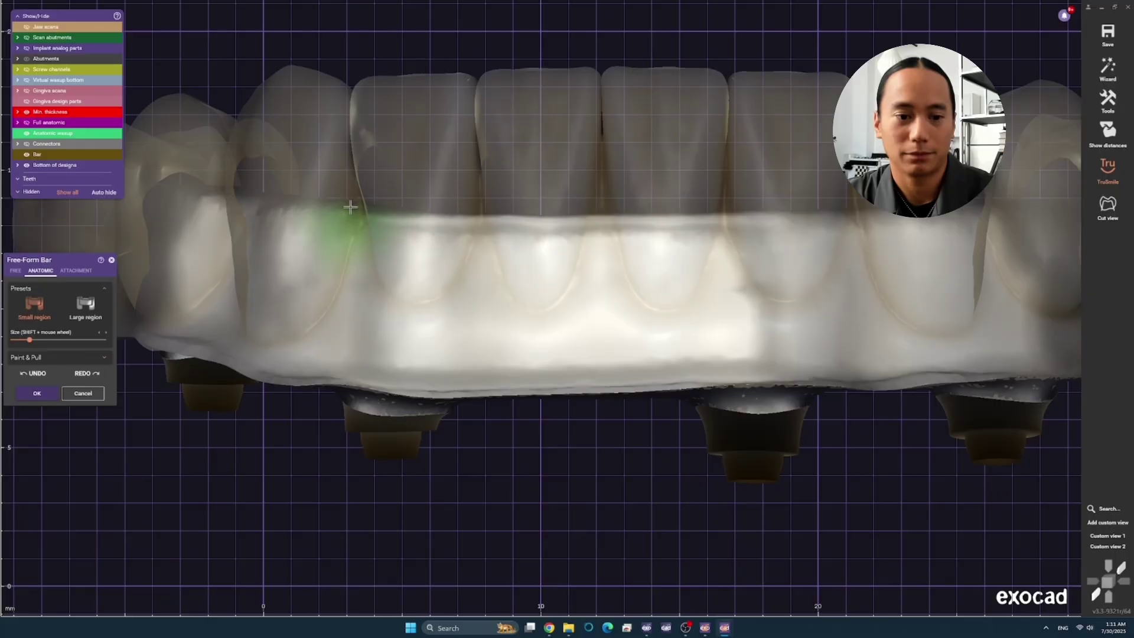
{"action": "scroll", "coordinate": [350, 206], "scroll_direction": "down", "scroll_amount": 2}
{"action": "scroll", "coordinate": [745, 229], "scroll_direction": "up", "scroll_amount": 2}
{"action": "scroll", "coordinate": [540, 236], "scroll_direction": "up", "scroll_amount": 2}
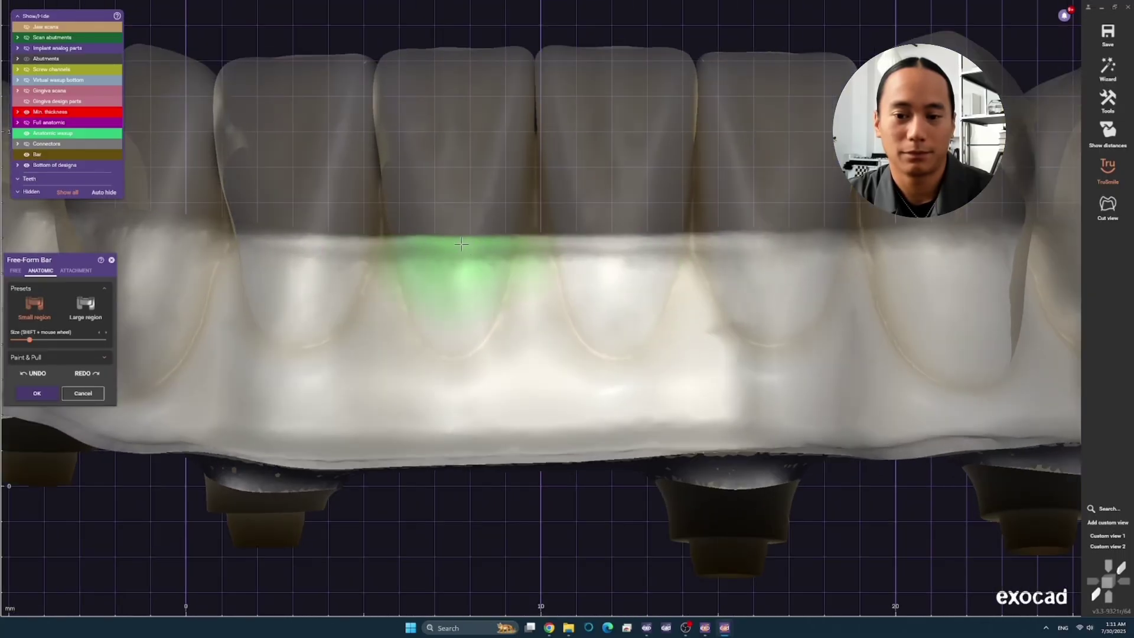
Step: Check and touch up the bar's front contour against the waxup from Custom view 1 with the Small region preset
{"action": "left_click", "coordinate": [1106, 535]}
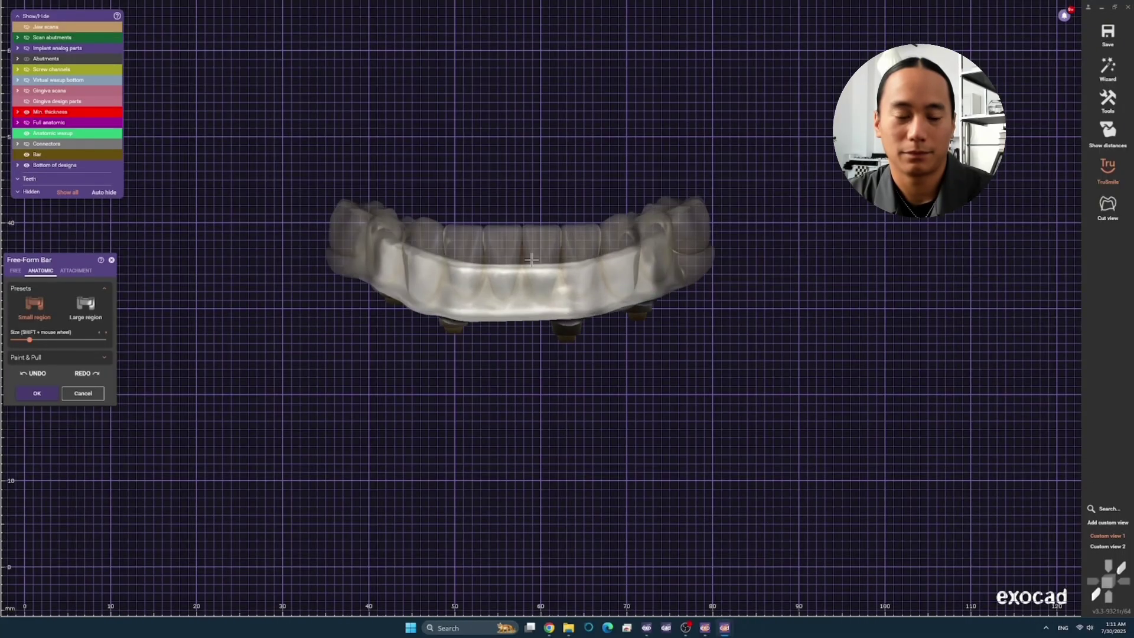
{"action": "scroll", "coordinate": [541, 295], "scroll_direction": "down", "scroll_amount": 7}
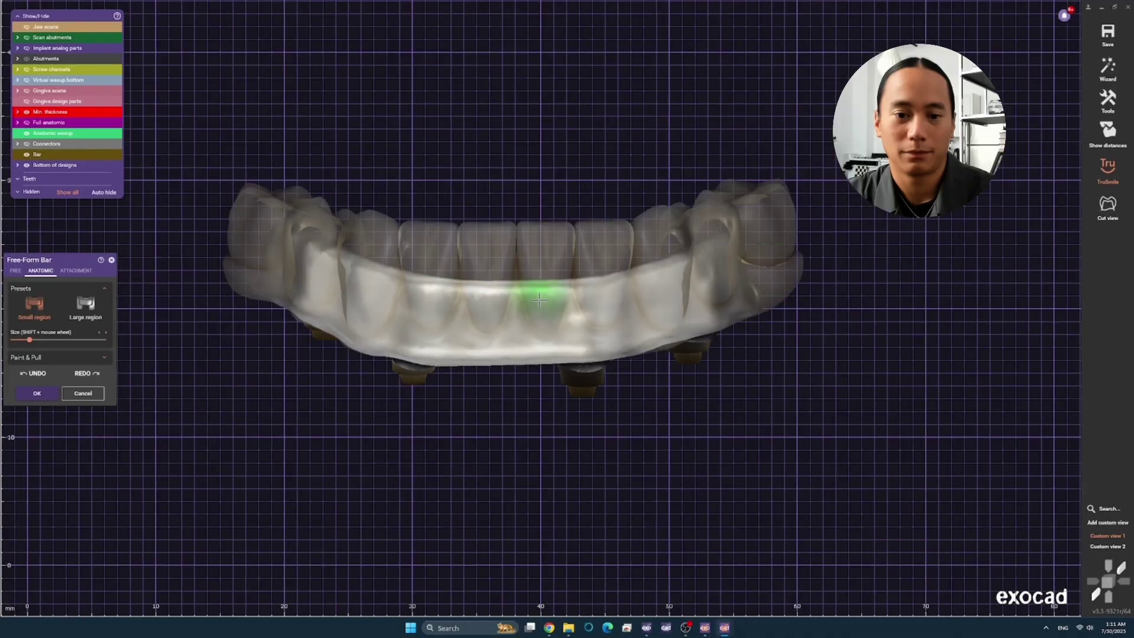
{"action": "mouse_move", "coordinate": [541, 296]}
{"action": "right_mouse_down"}
{"action": "mouse_move", "coordinate": [498, 238]}
{"action": "mouse_move", "coordinate": [440, 295]}
{"action": "mouse_move", "coordinate": [398, 307]}
{"action": "mouse_move", "coordinate": [520, 295]}
{"action": "right_mouse_up"}
{"action": "scroll", "coordinate": [497, 238], "scroll_direction": "up", "scroll_amount": 8}
{"action": "scroll", "coordinate": [503, 239], "scroll_direction": "down", "scroll_amount": 5}
{"action": "scroll", "coordinate": [431, 263], "scroll_direction": "up", "scroll_amount": 3}
Step: Return to Smooth/Flatten, hide the anatomic waxup, and smooth the bar's outer surface with the first brush type
{"action": "key", "text": "Tab"}
{"action": "scroll", "coordinate": [435, 364], "scroll_direction": "down", "scroll_amount": 6}
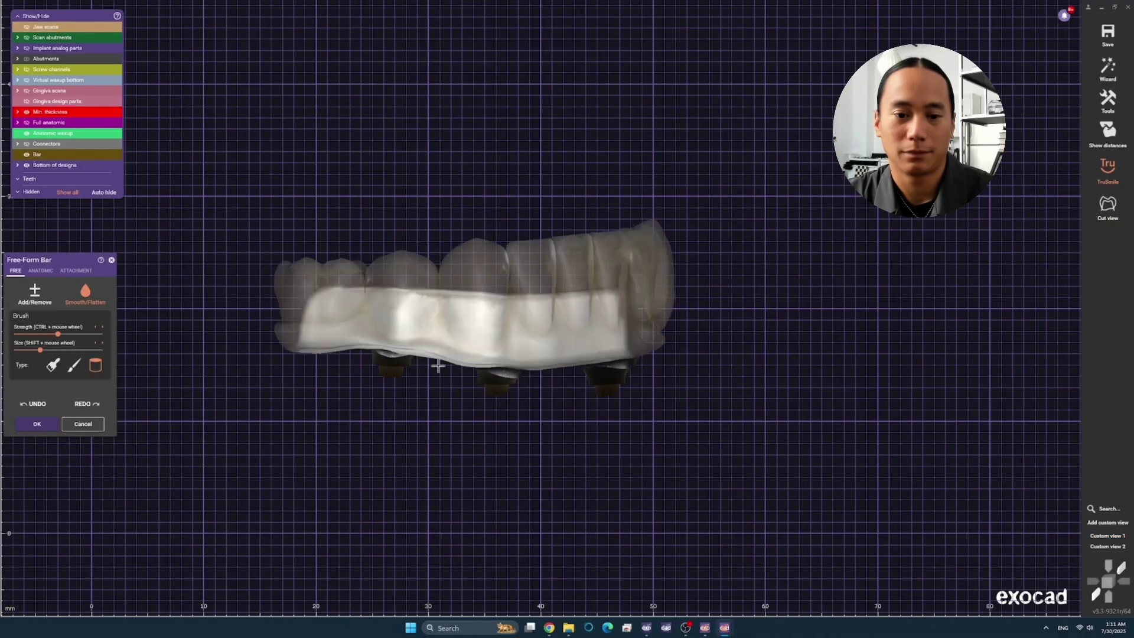
{"action": "right_click_drag", "start_coordinate": [436, 364], "coordinate": [483, 277]}
{"action": "scroll", "coordinate": [483, 278], "scroll_direction": "up", "scroll_amount": 2}
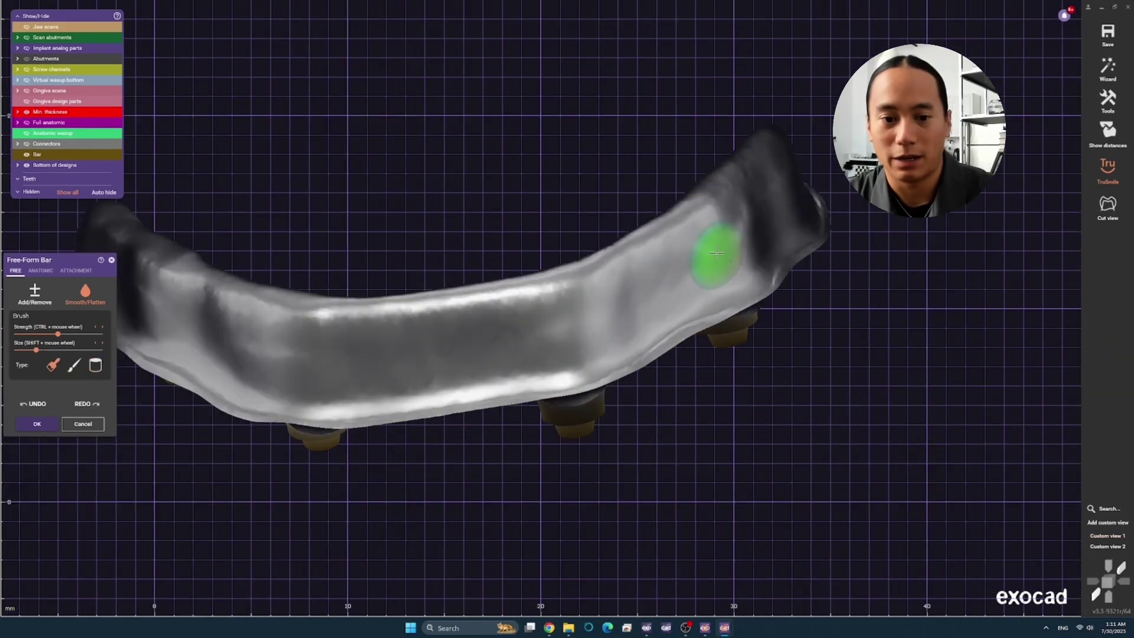
{"action": "scroll", "coordinate": [716, 253], "scroll_direction": "down", "scroll_amount": 2}
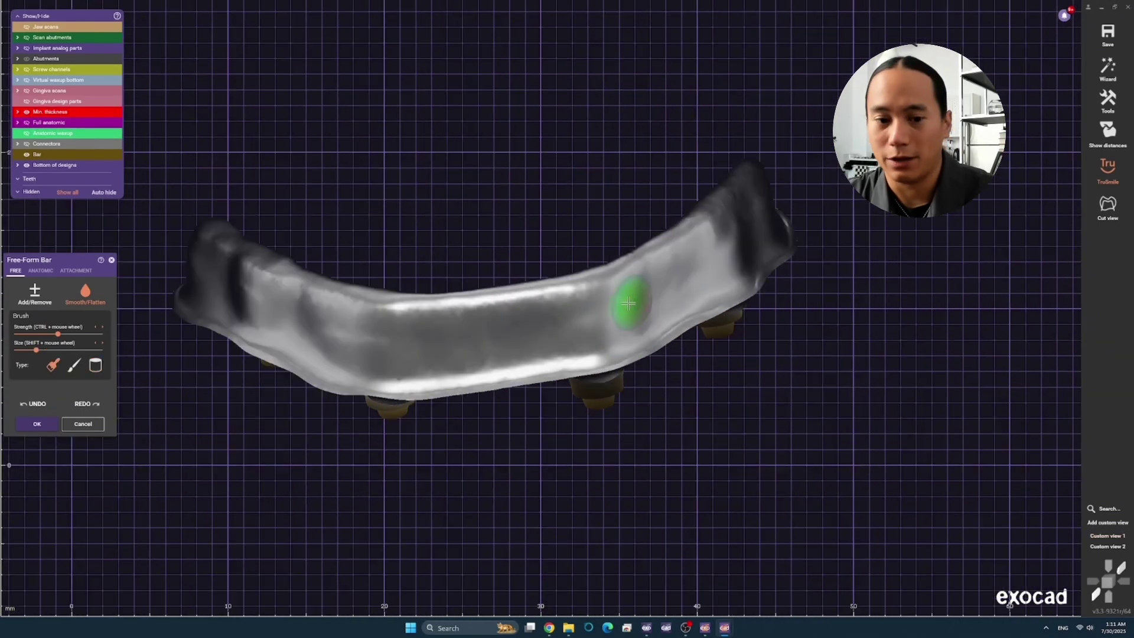
{"action": "right_click_drag", "start_coordinate": [316, 322], "coordinate": [378, 308]}
{"action": "scroll", "coordinate": [322, 289], "scroll_direction": "up", "scroll_amount": 2, "text": "shift"}
Step: Smooth the bar's top and inner surfaces to both posterior ends with a larger brush, and finish free-forming the bar
{"action": "scroll", "coordinate": [229, 253], "scroll_direction": "down", "scroll_amount": 4}
{"action": "right_click_drag", "start_coordinate": [230, 253], "coordinate": [608, 328]}
{"action": "scroll", "coordinate": [608, 328], "scroll_direction": "up", "scroll_amount": 3}
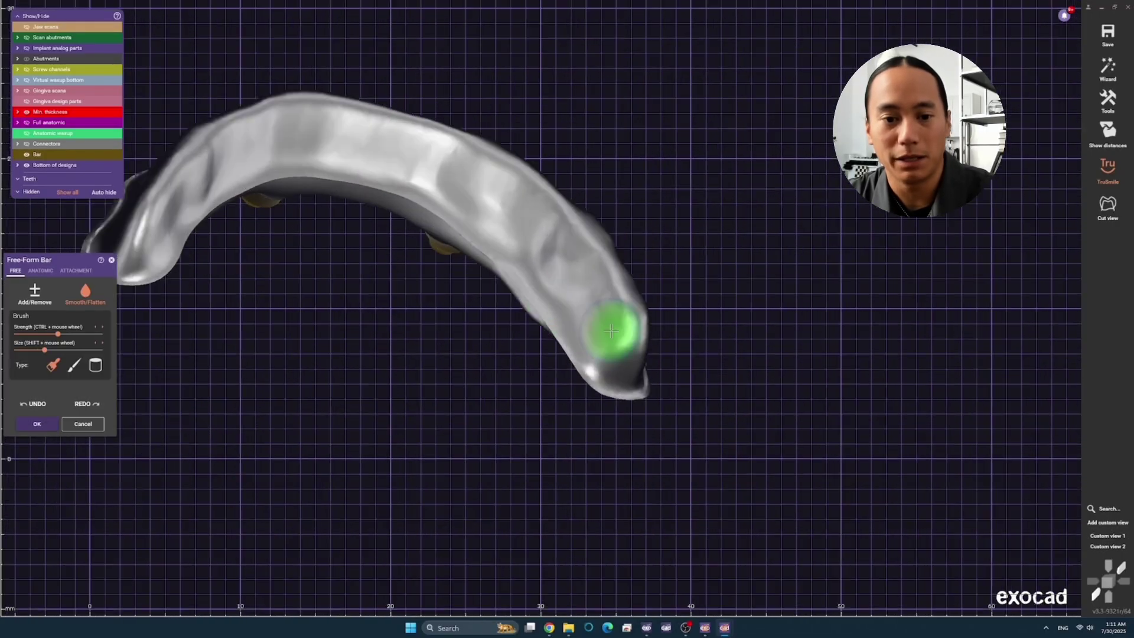
{"action": "right_click_drag", "start_coordinate": [287, 112], "coordinate": [490, 193]}
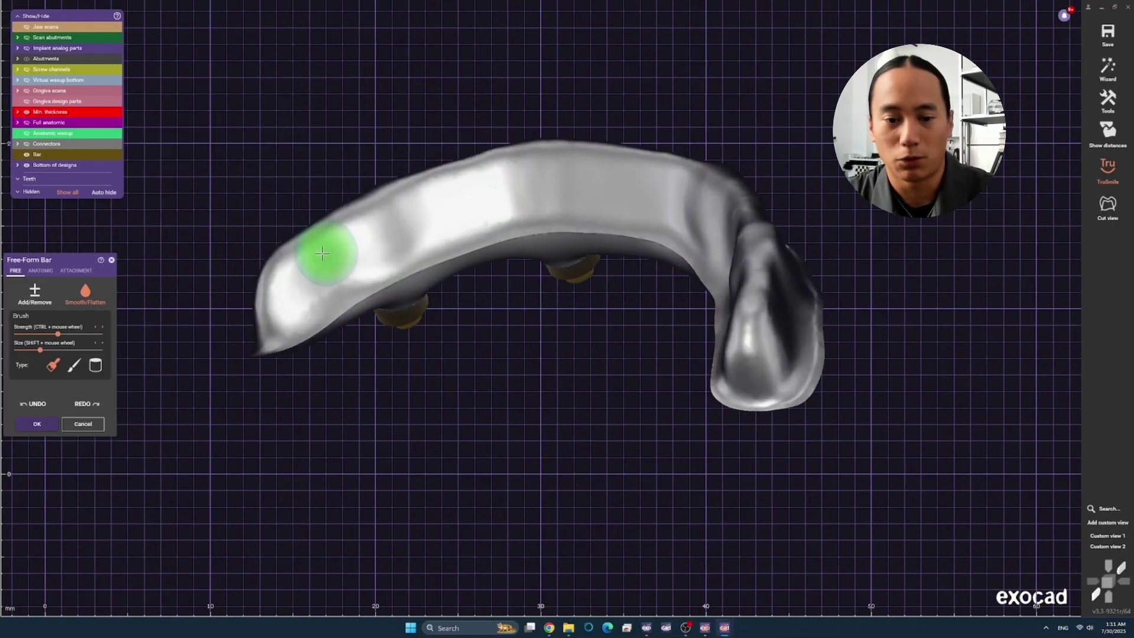
{"action": "scroll", "coordinate": [452, 332], "scroll_direction": "down", "scroll_amount": 3}
{"action": "right_click_drag", "start_coordinate": [452, 331], "coordinate": [505, 443]}
{"action": "scroll", "coordinate": [452, 331], "scroll_direction": "down", "scroll_amount": 2}
{"action": "scroll", "coordinate": [443, 410], "scroll_direction": "up", "scroll_amount": 2}
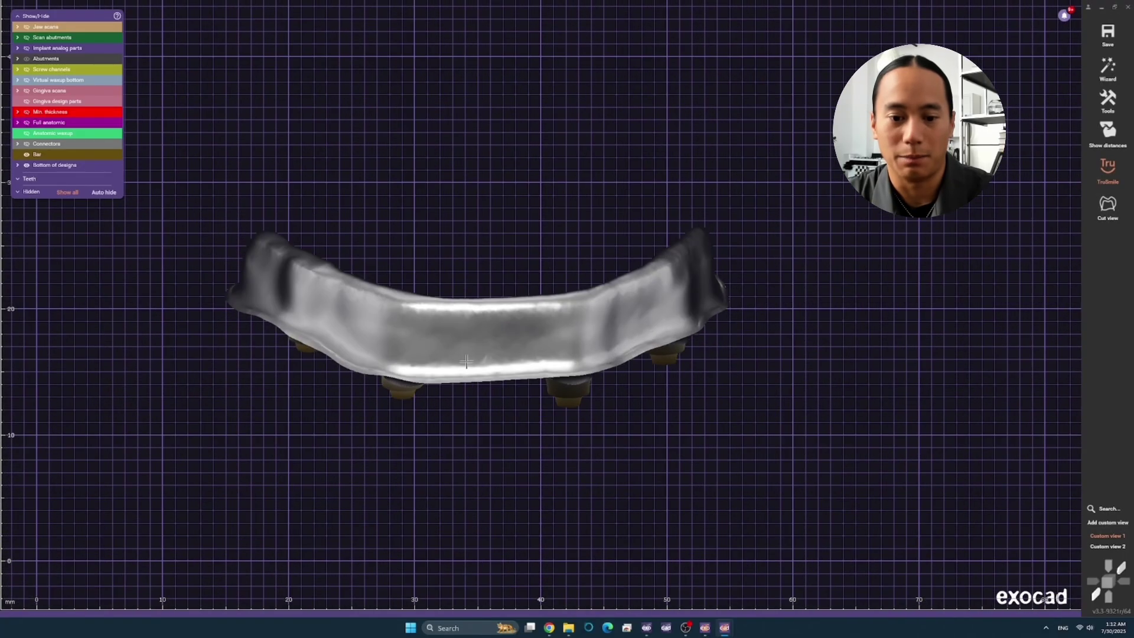
Step: Run Design Waxup Bottom on the bar, go through its gap, border and advanced parameters, and apply it
{"action": "right_click", "coordinate": [472, 340]}
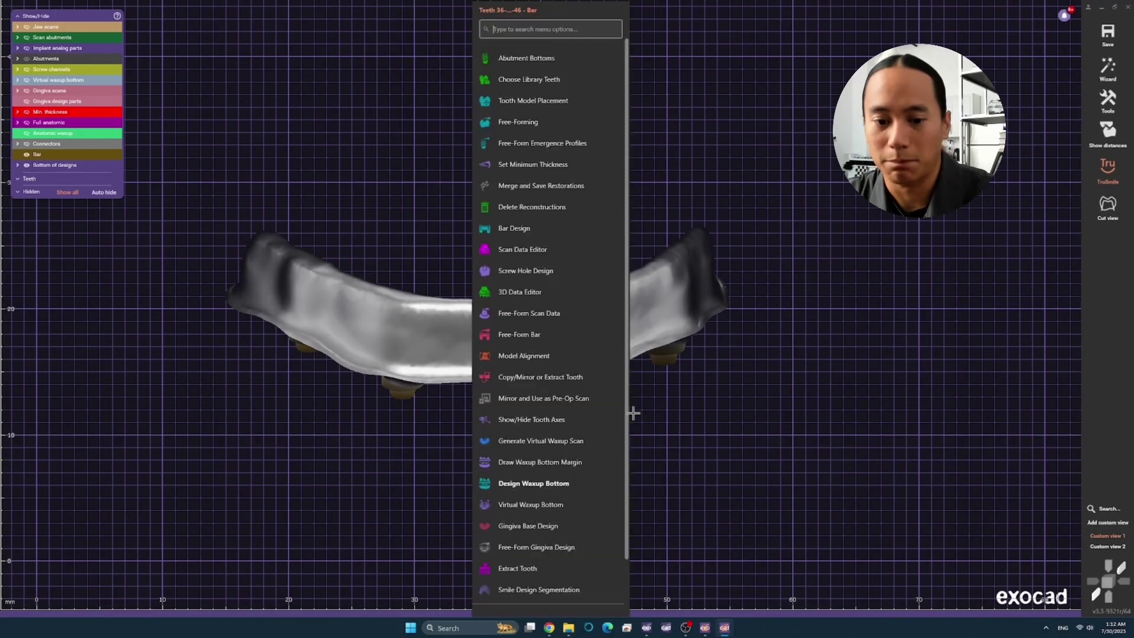
{"action": "scroll", "coordinate": [562, 513], "scroll_direction": "down", "scroll_amount": 1}
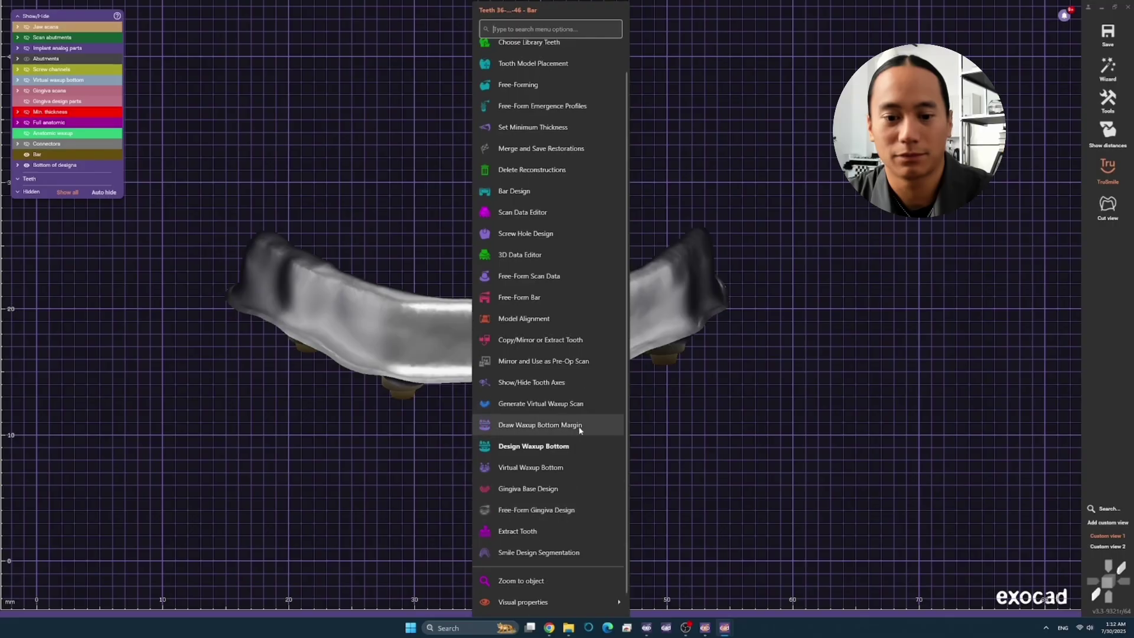
{"action": "scroll", "coordinate": [567, 448], "scroll_direction": "up", "scroll_amount": 1}
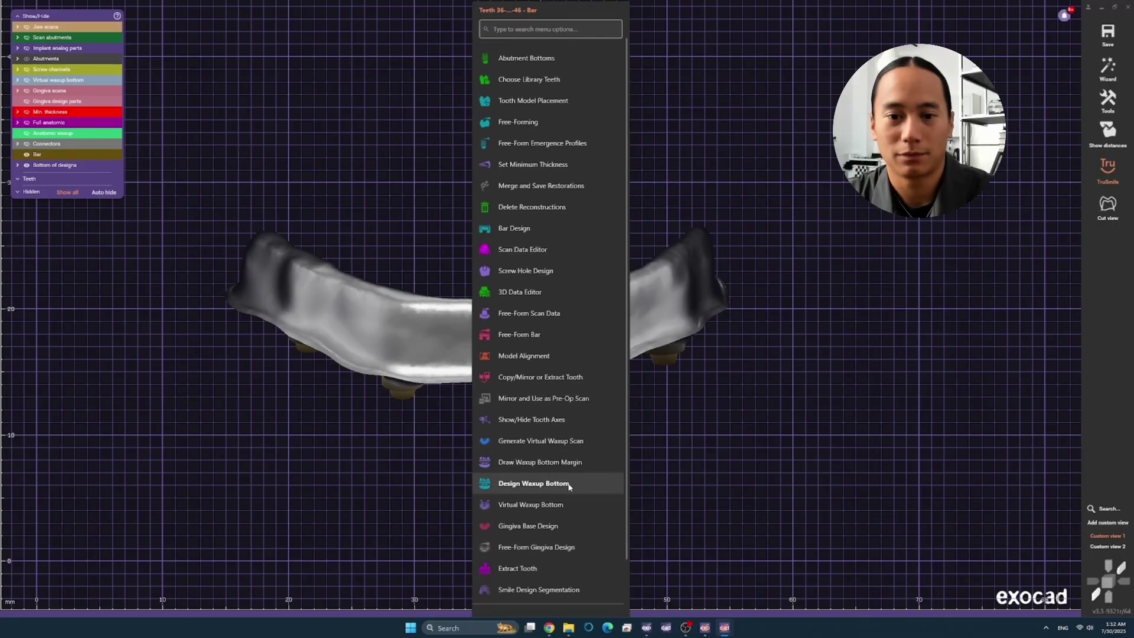
{"action": "left_click", "coordinate": [568, 484]}
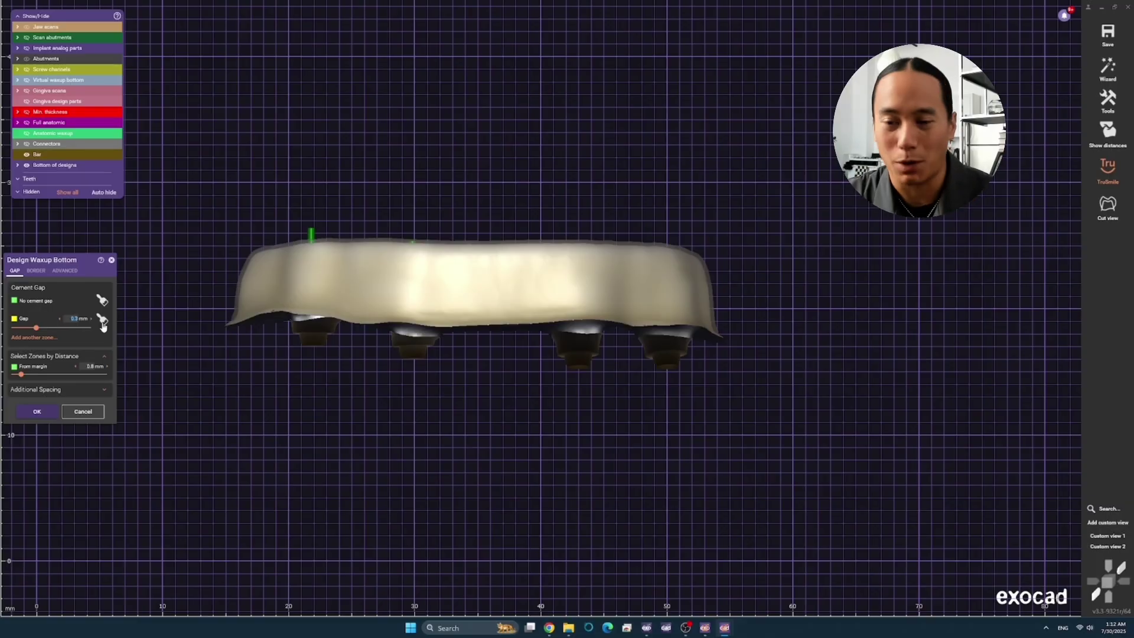
{"action": "left_click", "coordinate": [35, 270]}
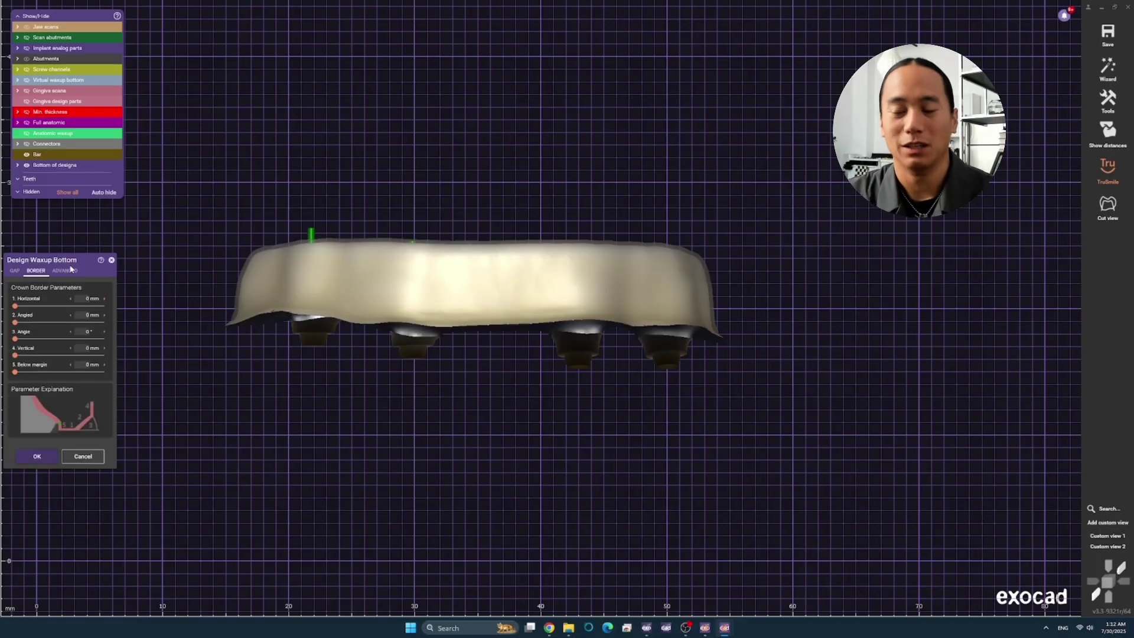
{"action": "left_click", "coordinate": [65, 270]}
{"action": "left_click", "coordinate": [39, 425]}
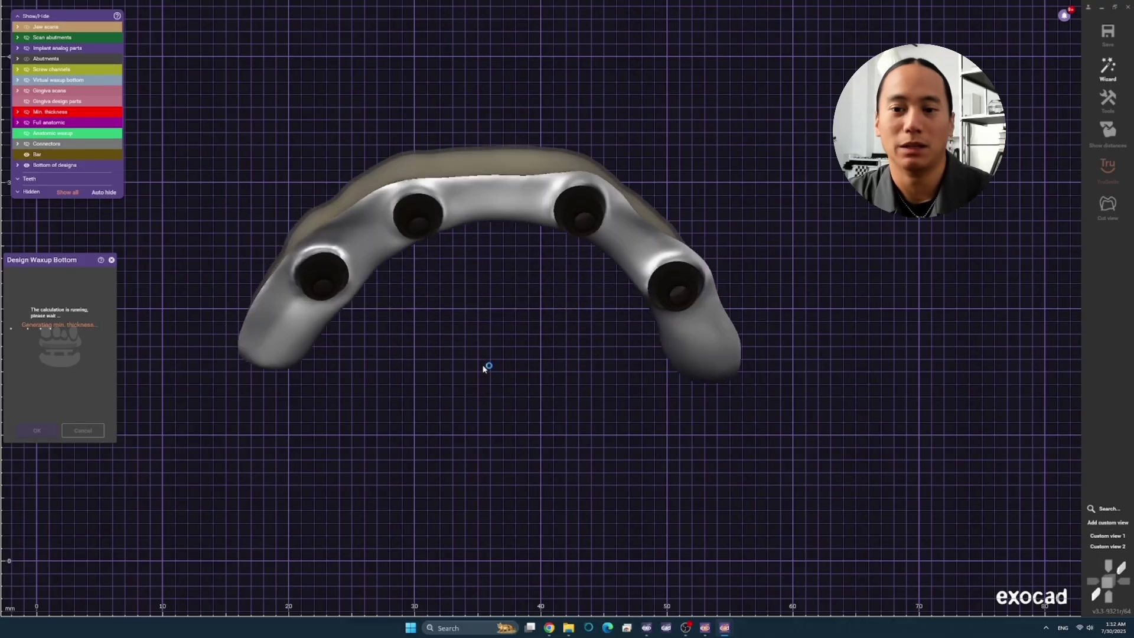
Step: Run the waxup calculation for the suprastructure over the bar and accept it
{"action": "right_click", "coordinate": [489, 286]}
{"action": "left_click", "coordinate": [557, 257]}
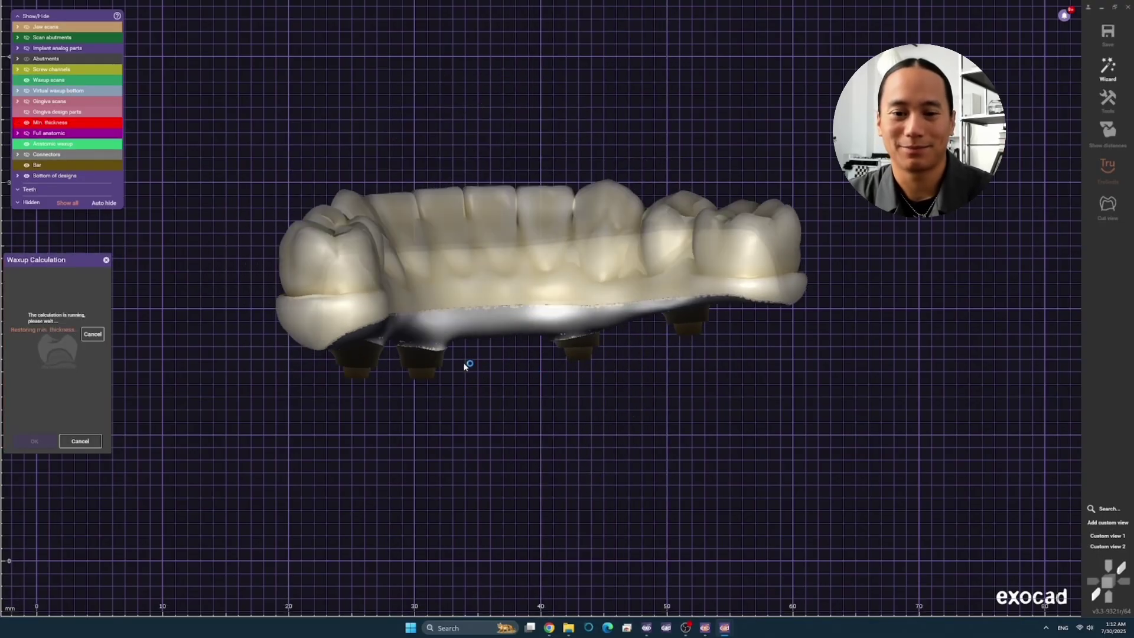
{"action": "left_click", "coordinate": [34, 442]}
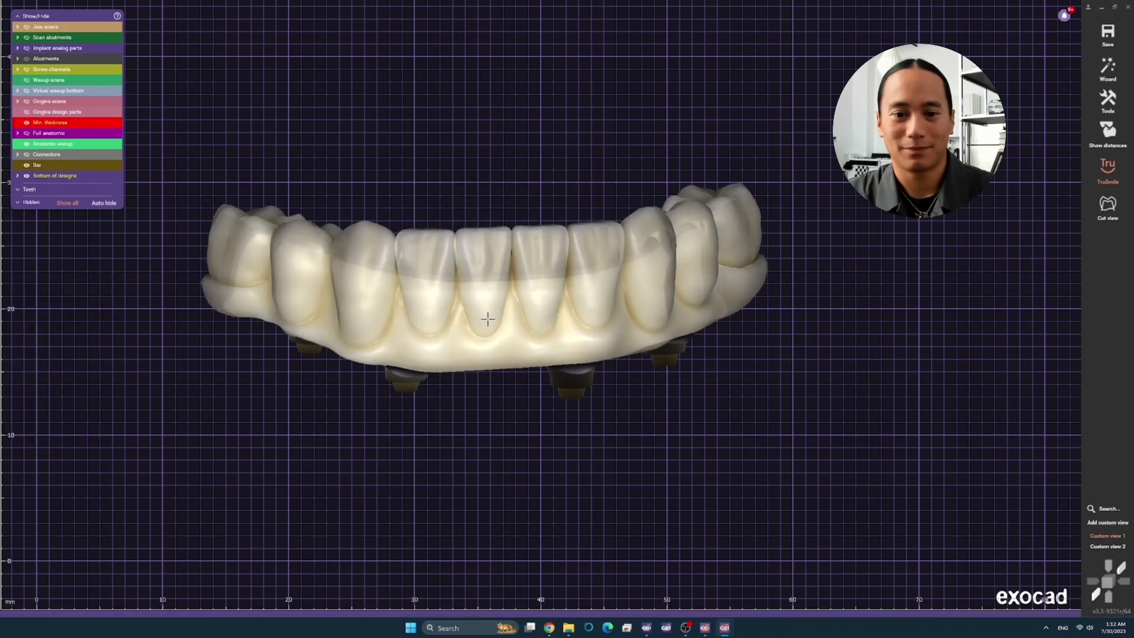
Step: Start Free-Forming on the anatomic waxup and smooth the gingival area below the front teeth with the cylinder-shaped brush
{"action": "right_click", "coordinate": [484, 341]}
{"action": "left_click", "coordinate": [531, 122]}
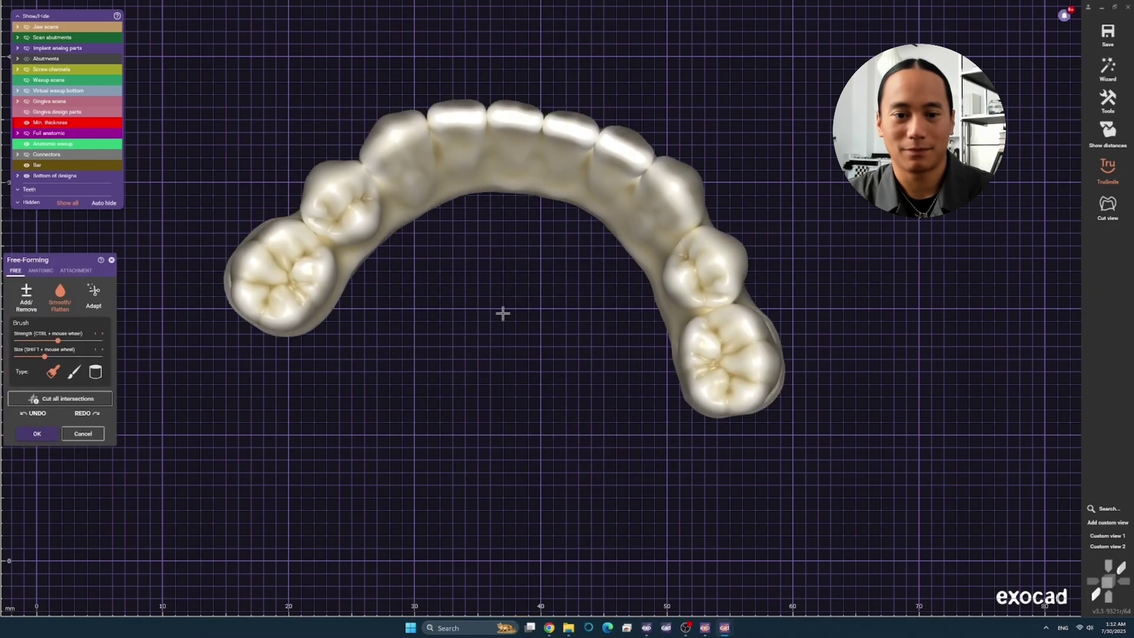
{"action": "mouse_move", "coordinate": [502, 314]}
{"action": "right_mouse_down"}
{"action": "mouse_move", "coordinate": [516, 306]}
{"action": "mouse_move", "coordinate": [486, 241]}
{"action": "right_mouse_up"}
{"action": "scroll", "coordinate": [503, 313], "scroll_direction": "up", "scroll_amount": 3}
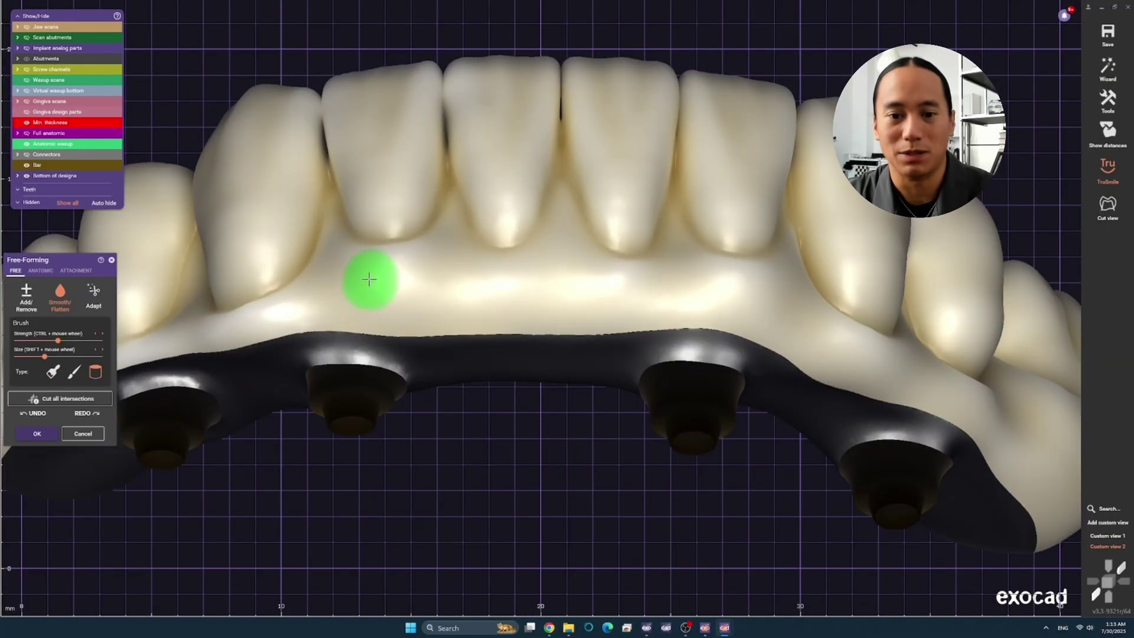
{"action": "scroll", "coordinate": [415, 334], "scroll_direction": "down", "scroll_amount": 3}
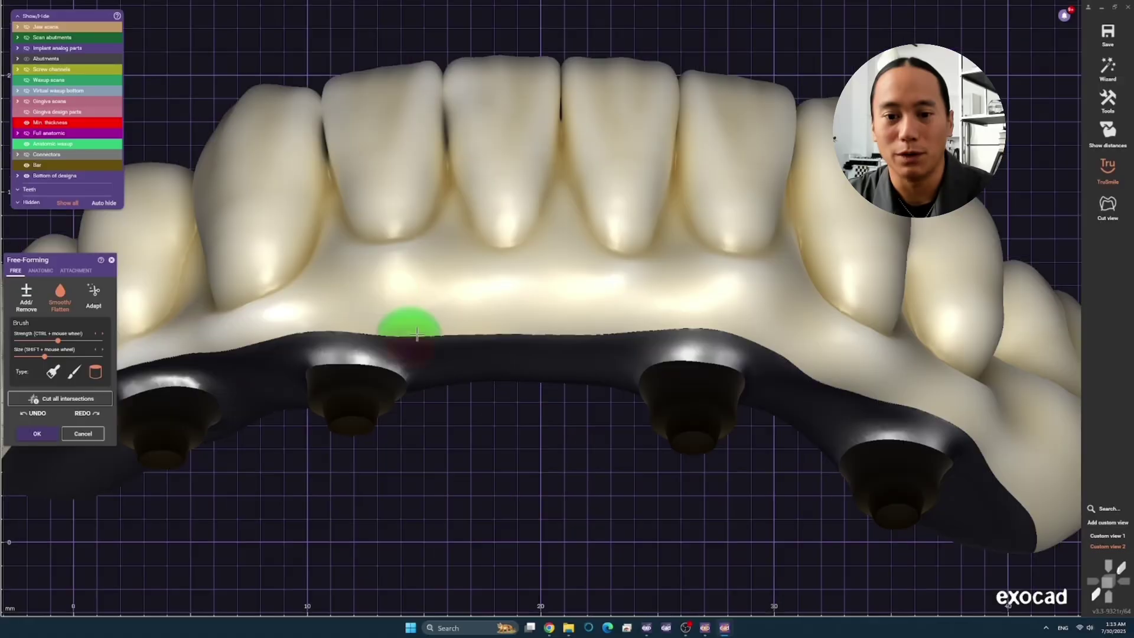
Step: Reshape the waxup's gingival contour below the incisors with the Cusps anatomic preset
{"action": "right_click_drag", "start_coordinate": [415, 334], "coordinate": [583, 308]}
{"action": "scroll", "coordinate": [584, 307], "scroll_direction": "up", "scroll_amount": 2}
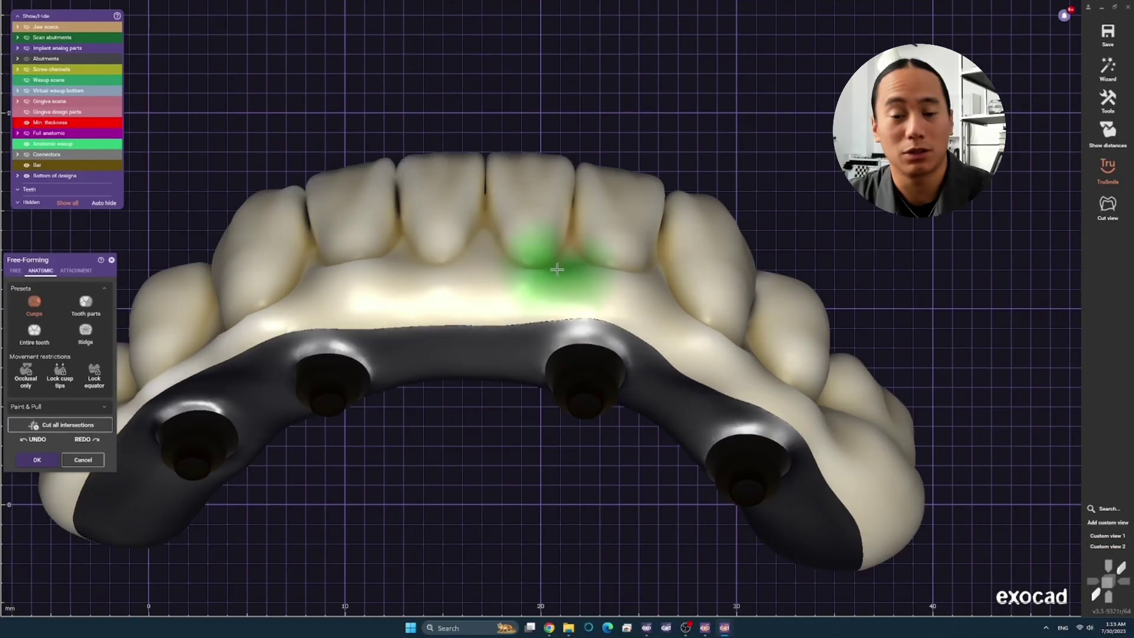
{"action": "scroll", "coordinate": [557, 270], "scroll_direction": "down", "scroll_amount": 2}
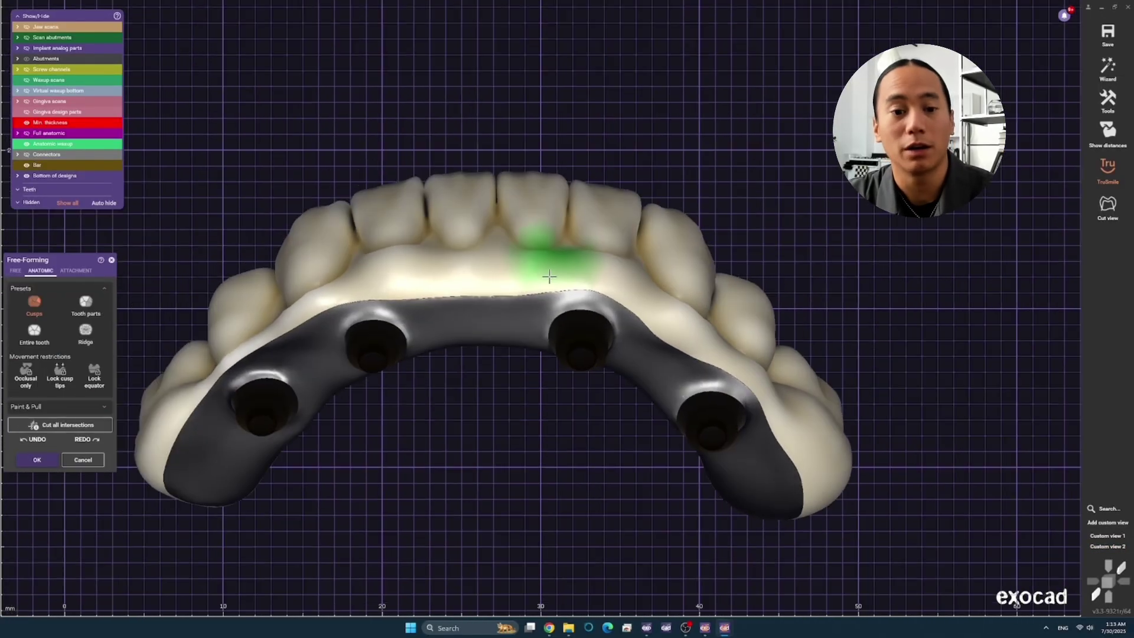
{"action": "right_click_drag", "start_coordinate": [549, 275], "coordinate": [499, 253]}
{"action": "scroll", "coordinate": [499, 253], "scroll_direction": "up", "scroll_amount": 3}
{"action": "scroll", "coordinate": [359, 262], "scroll_direction": "up", "scroll_amount": 1}
{"action": "scroll", "coordinate": [423, 260], "scroll_direction": "down", "scroll_amount": 3}
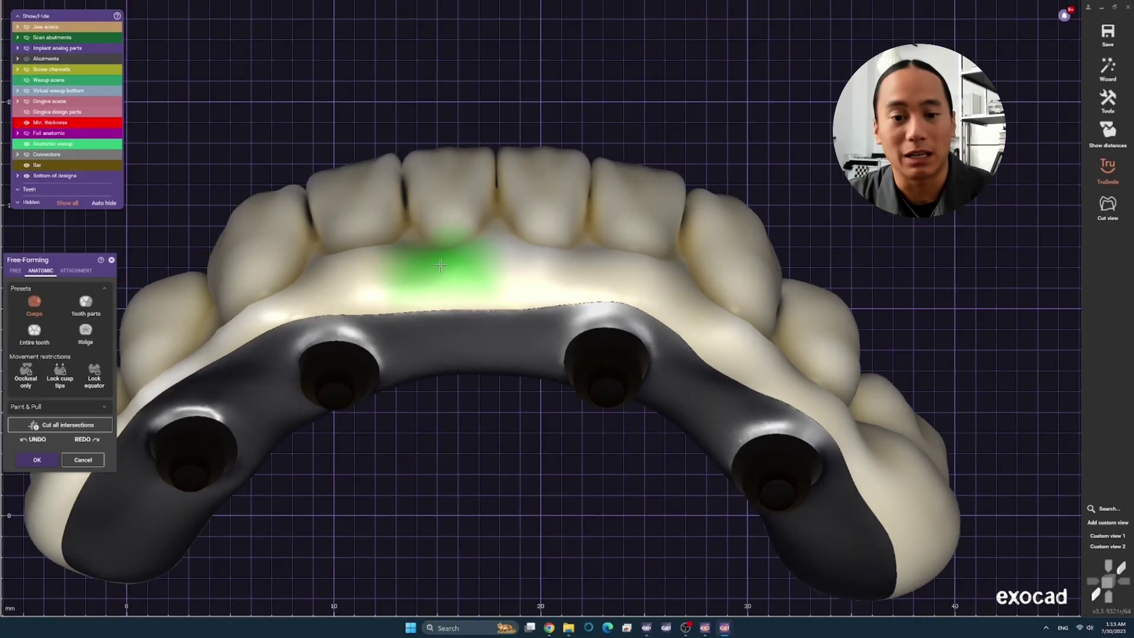
Step: Smooth the waxup with a smaller cylinder-shaped brush, finish Free-Forming, and start the Wizard
{"action": "right_click_drag", "start_coordinate": [534, 291], "coordinate": [537, 255]}
{"action": "scroll", "coordinate": [537, 255], "scroll_direction": "up", "scroll_amount": 1}
{"action": "scroll", "coordinate": [446, 254], "scroll_direction": "down", "scroll_amount": 2}
{"action": "right_click_drag", "start_coordinate": [506, 314], "coordinate": [507, 313]}
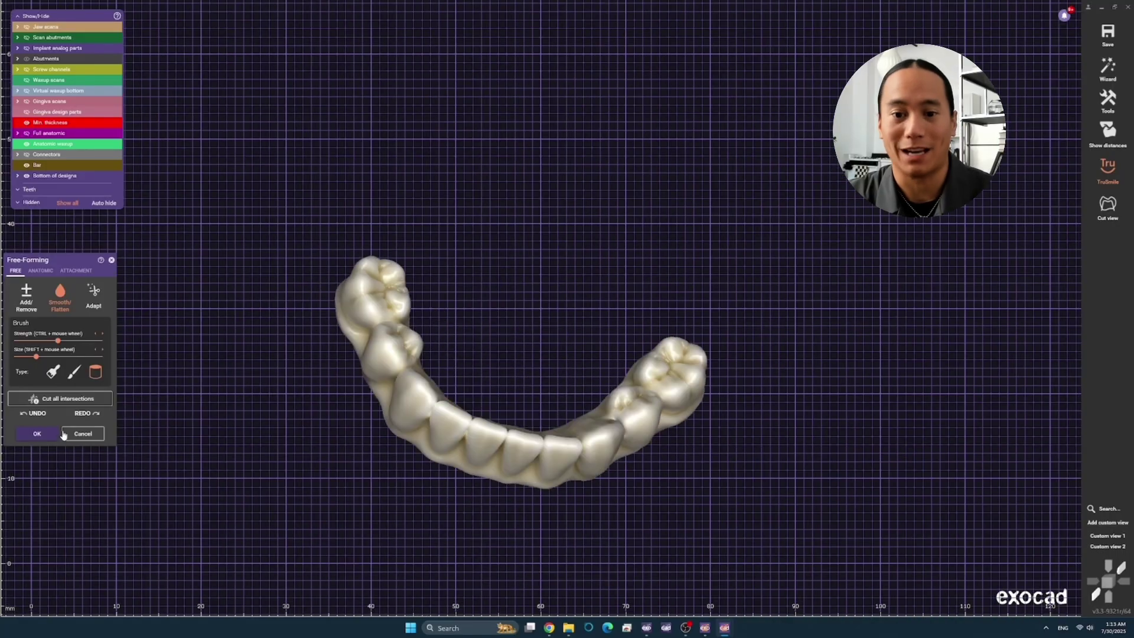
{"action": "left_click", "coordinate": [62, 434]}
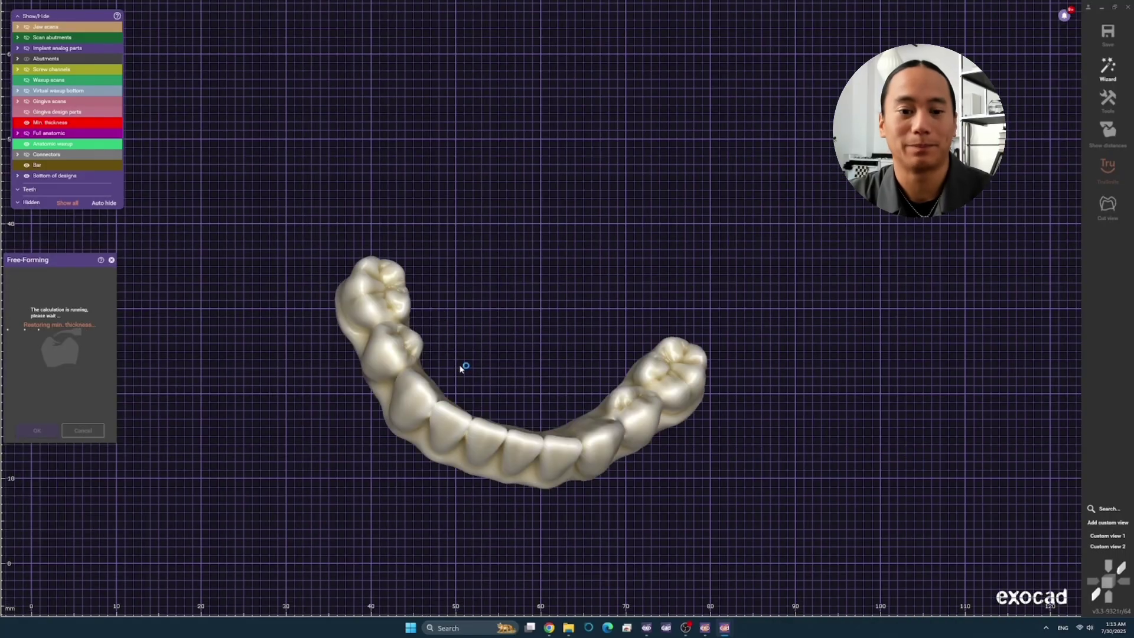
{"action": "left_click", "coordinate": [1108, 68]}
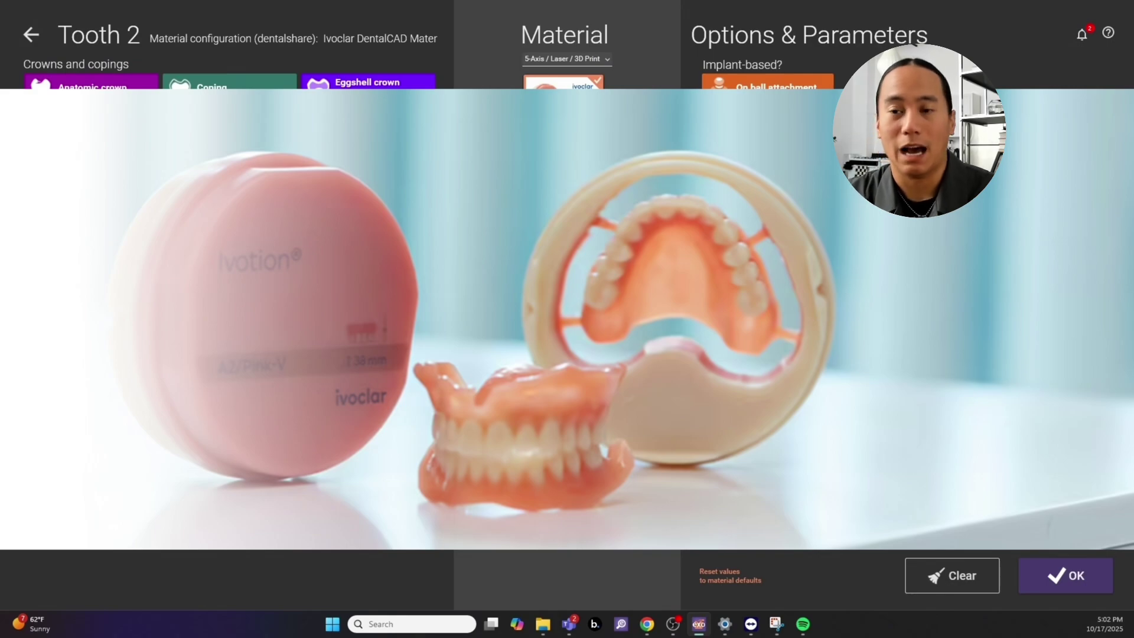
Step: Confirm the full denture on teeth 2 to 15 with the Ivoclar Ivotion Denture System and save the project
{"action": "left_click", "coordinate": [1072, 573]}
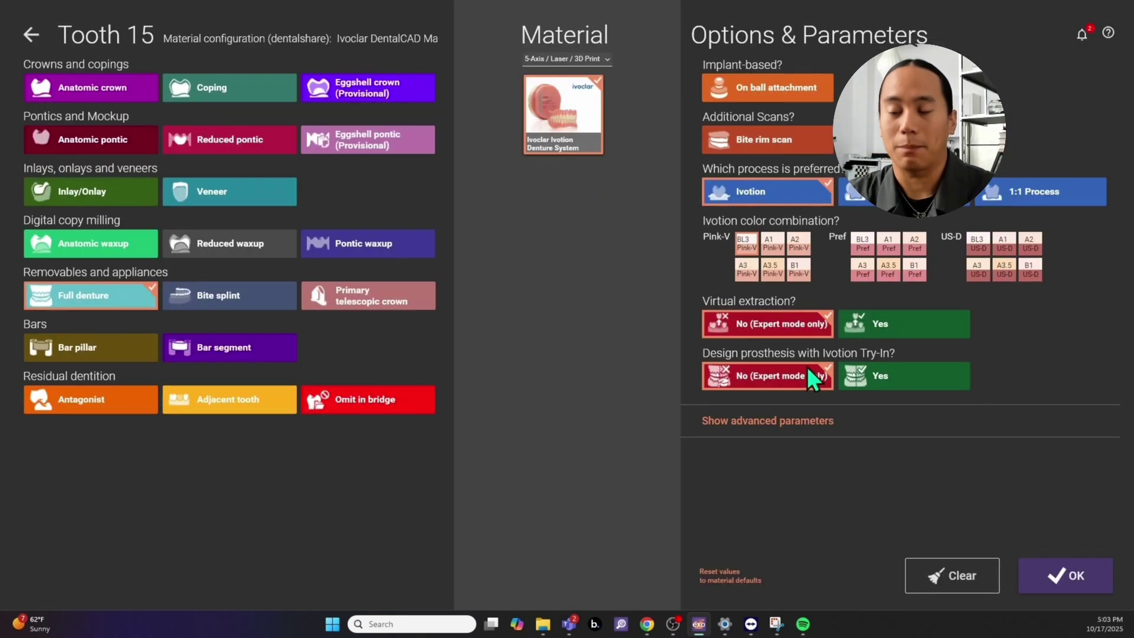
{"action": "left_click", "coordinate": [1086, 584]}
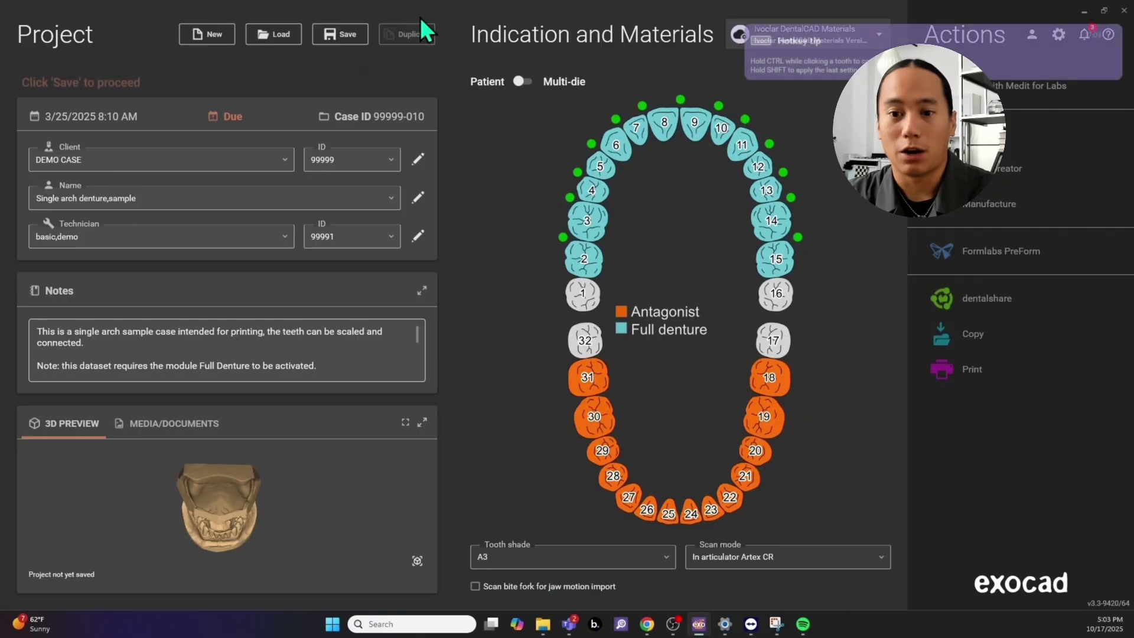
{"action": "left_click", "coordinate": [340, 42]}
{"action": "key", "text": "ctrl+s"}
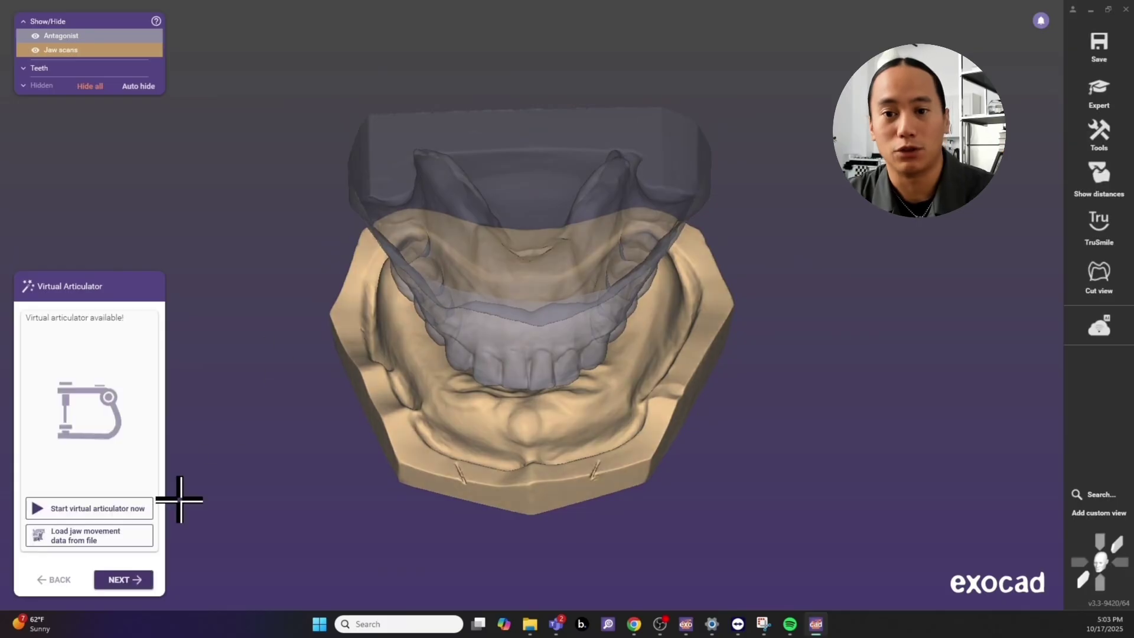
Step: Run the virtual articulator's movement simulation with the Artex CR Adjustable articulator and accept it
{"action": "left_click", "coordinate": [136, 514]}
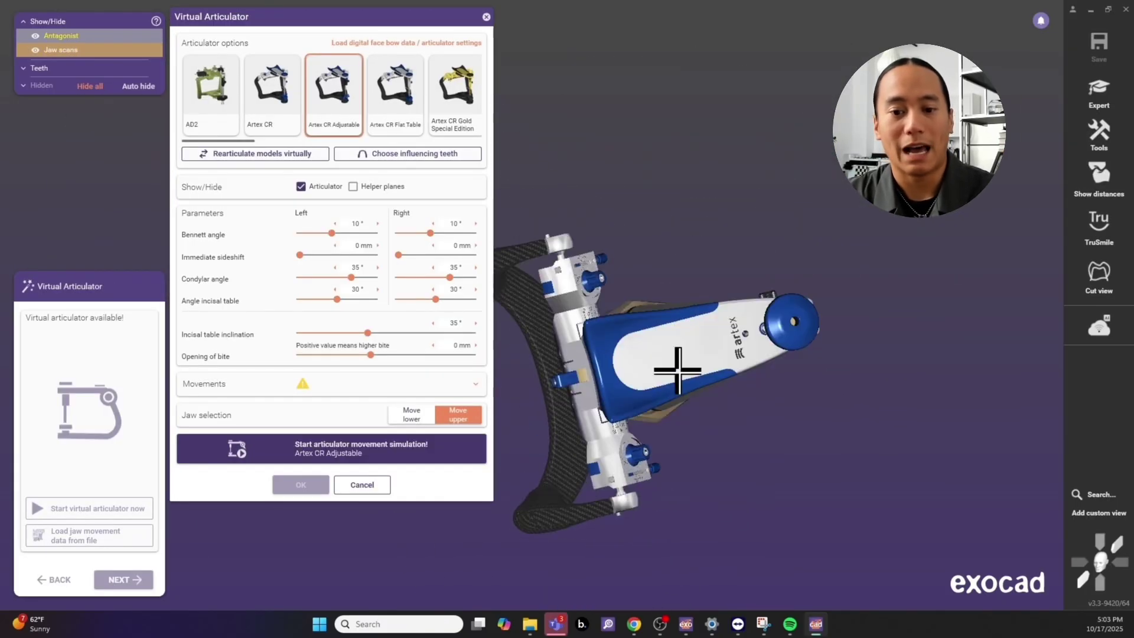
{"action": "left_click", "coordinate": [309, 455]}
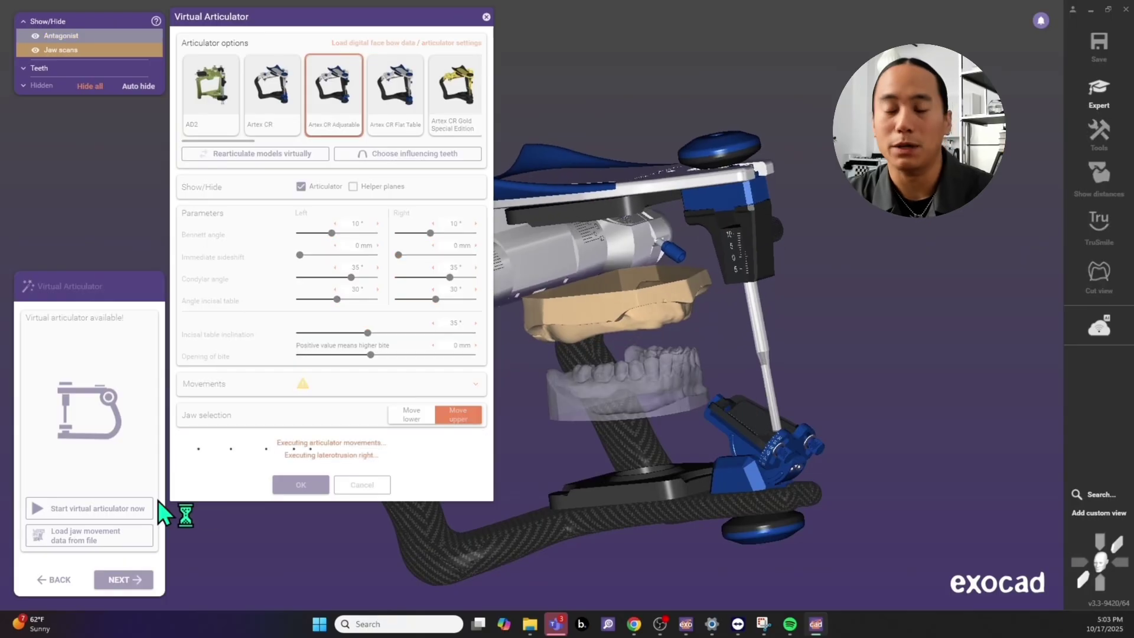
{"action": "left_click", "coordinate": [301, 484]}
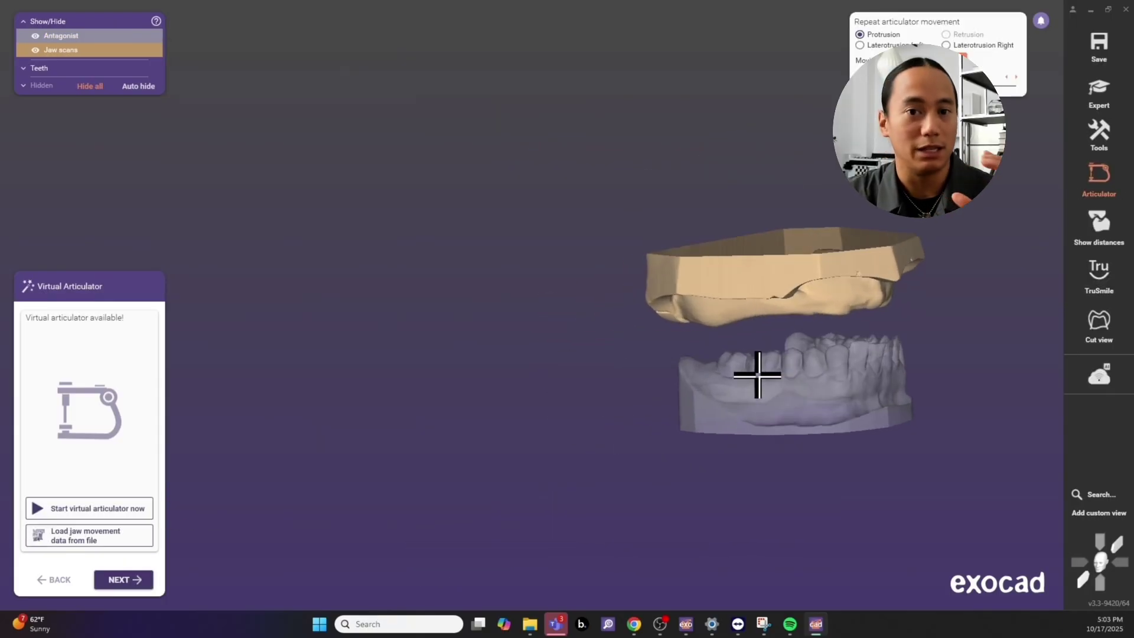
Step: Accept the model analysis for the occlusal plane, molar points, first premolars, central incisors and lower raphe median plane, continuing to Denture Tooth Placement
{"action": "left_click", "coordinate": [121, 579]}
{"action": "left_click", "coordinate": [89, 435]}
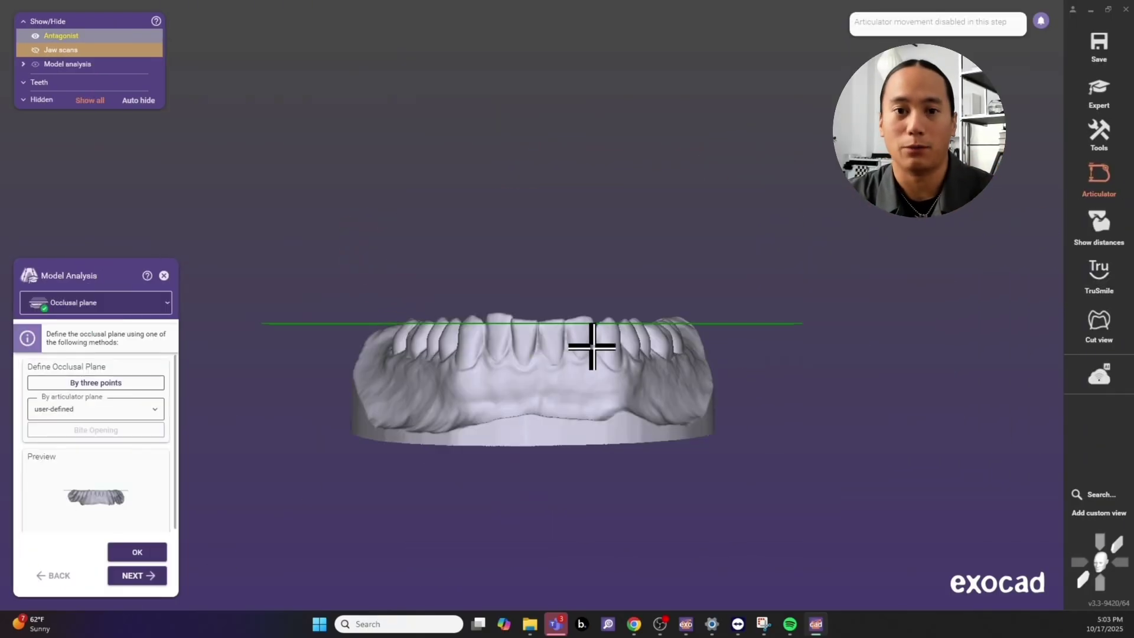
{"action": "left_click", "coordinate": [137, 577]}
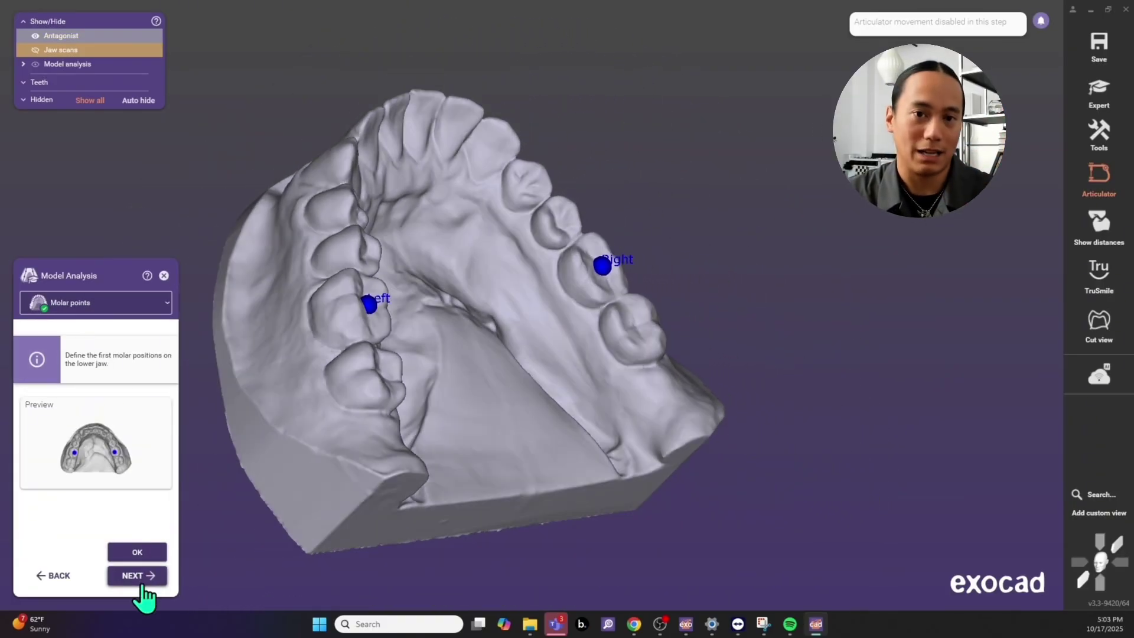
{"action": "left_click", "coordinate": [139, 576]}
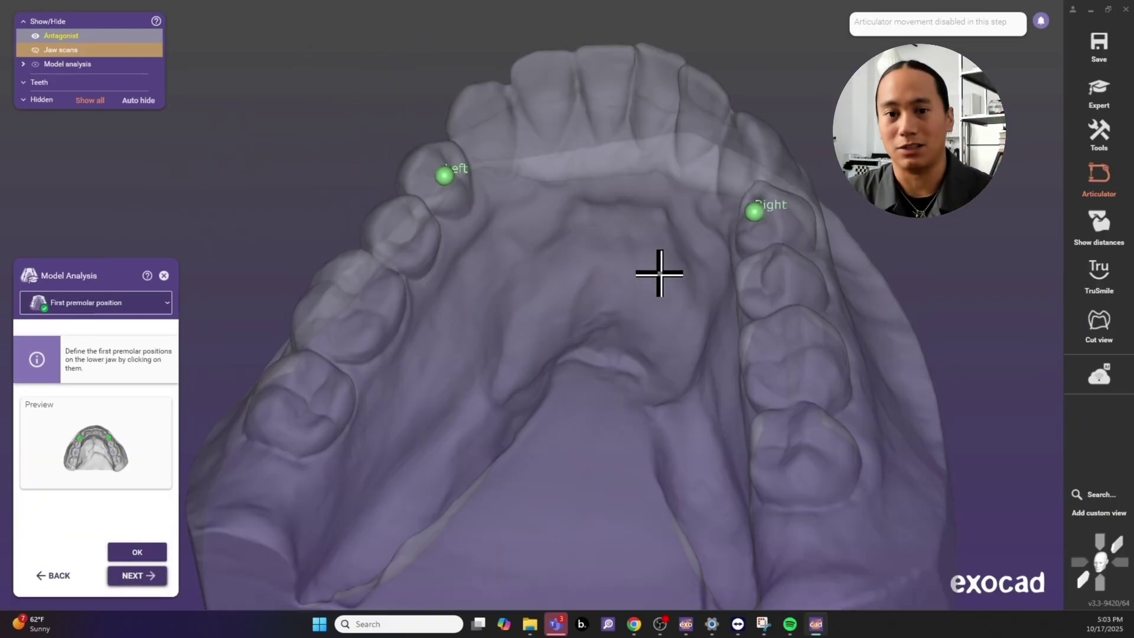
{"action": "left_click", "coordinate": [142, 576]}
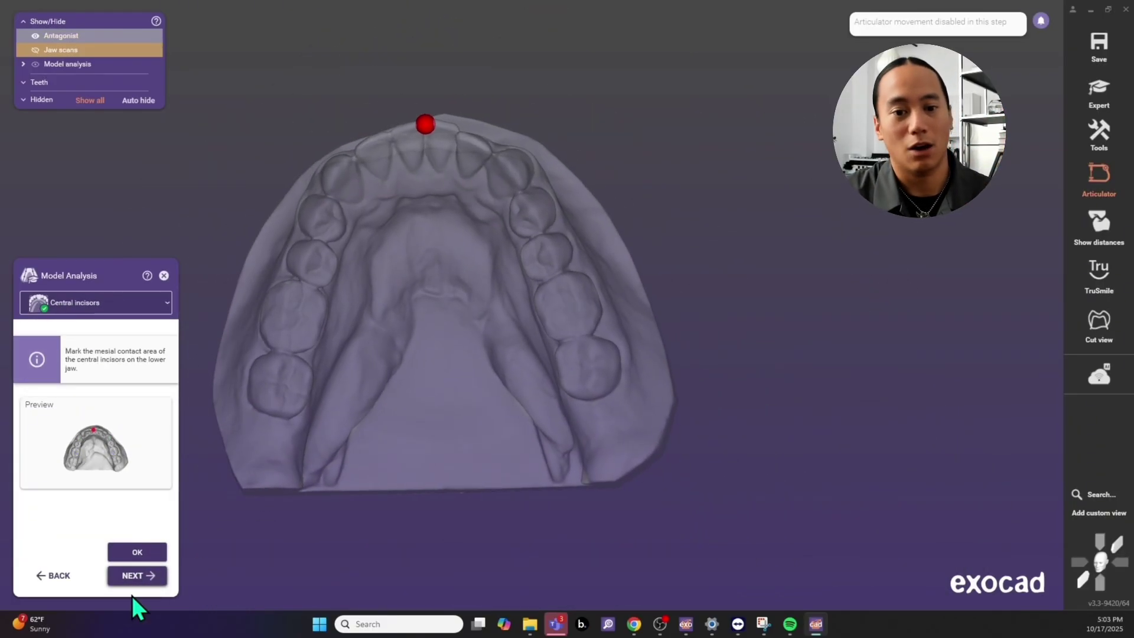
{"action": "left_click", "coordinate": [137, 576]}
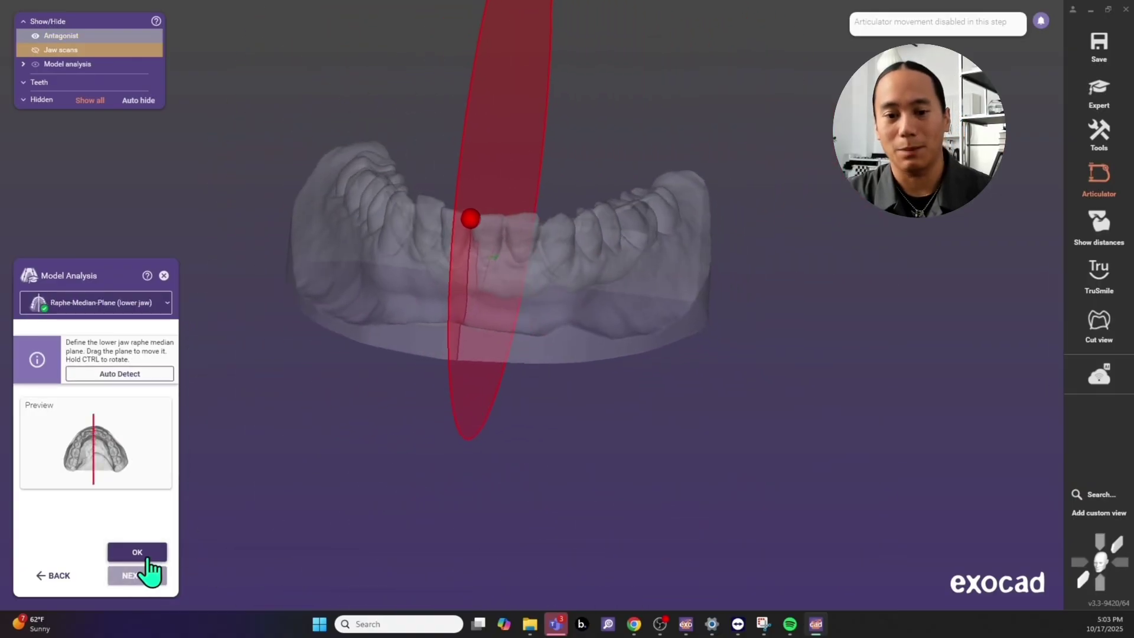
{"action": "left_click", "coordinate": [141, 574]}
{"action": "left_click", "coordinate": [133, 579]}
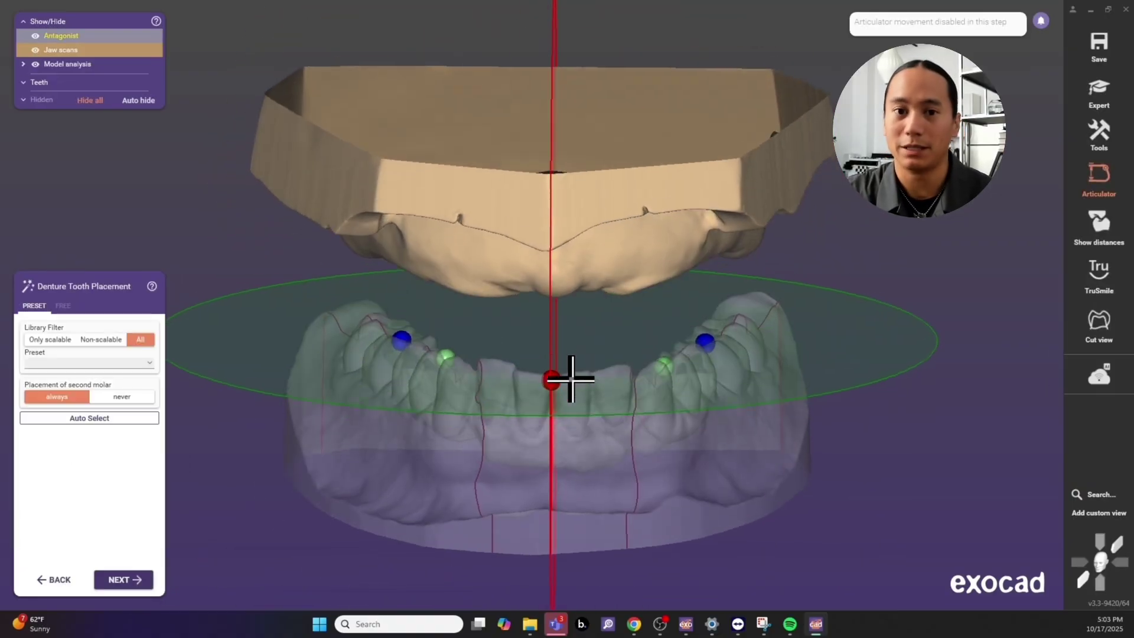
Step: Try the Ivoclar Ivotion A11 TYP, A12 TYP and A13 TYP presets in turn for the upper denture teeth
{"action": "left_click", "coordinate": [89, 364]}
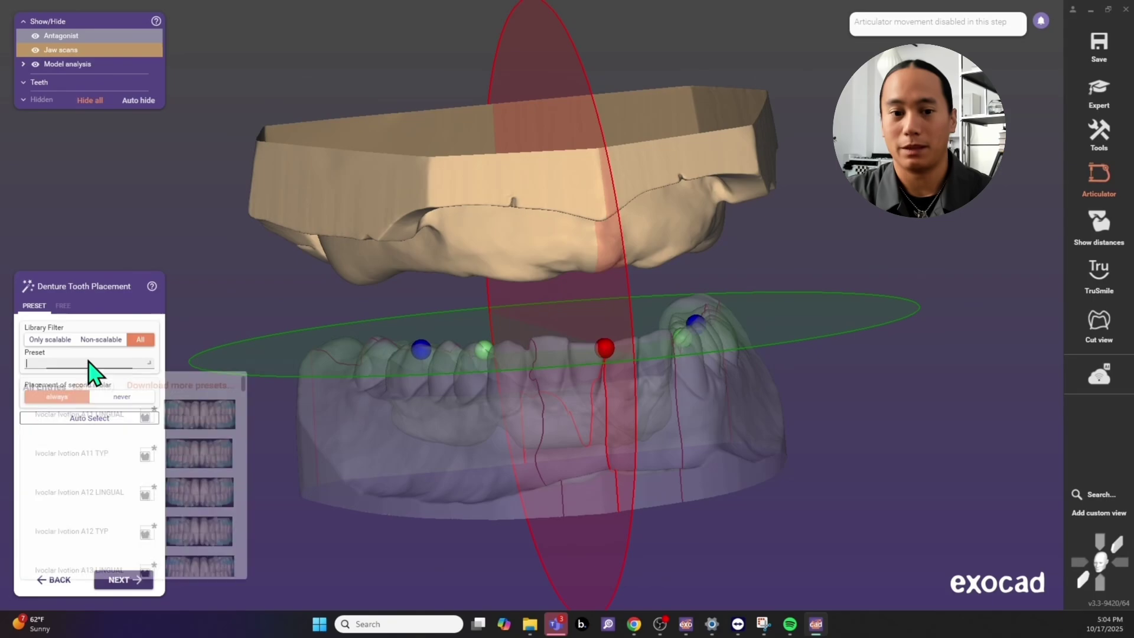
{"action": "right_click_drag", "start_coordinate": [538, 364], "coordinate": [686, 354]}
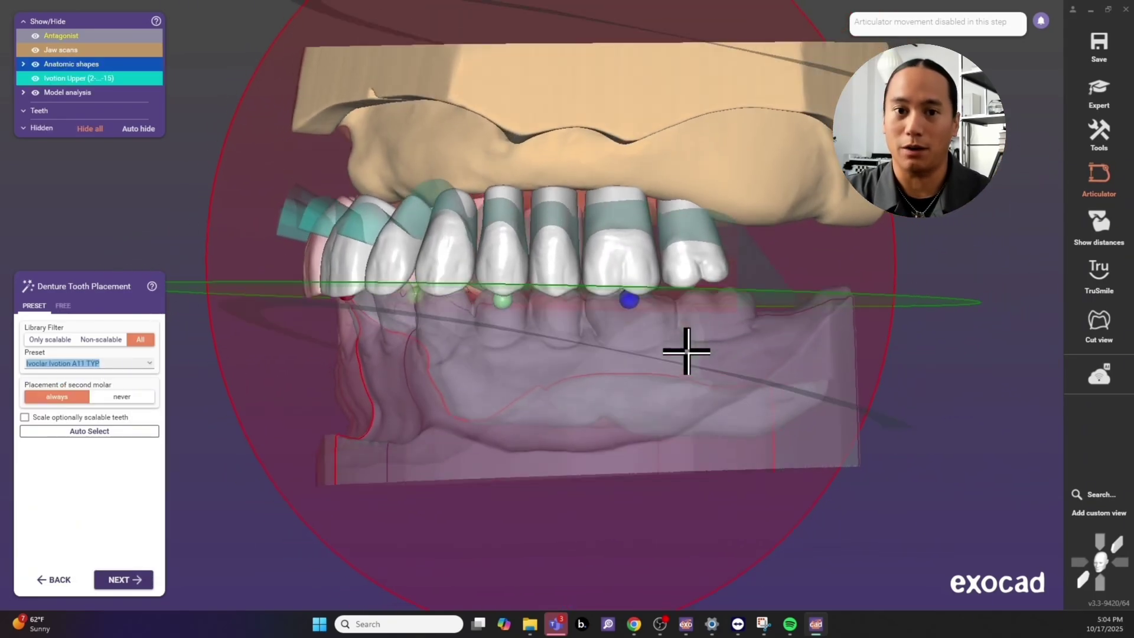
{"action": "left_click", "coordinate": [118, 363]}
{"action": "left_click", "coordinate": [100, 503]}
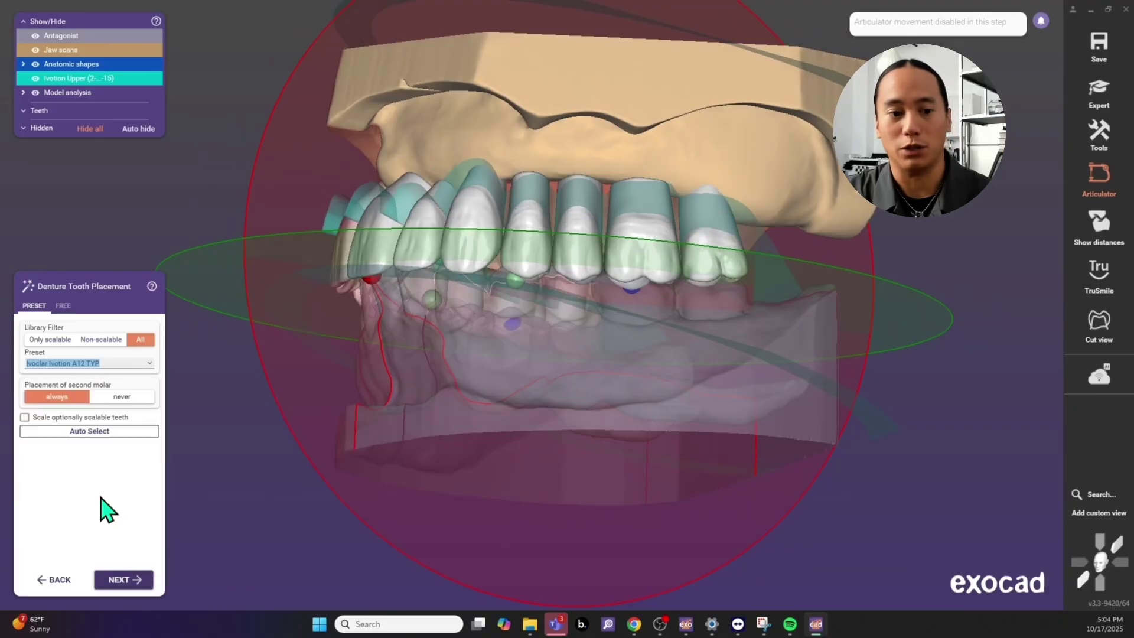
{"action": "left_click", "coordinate": [126, 364]}
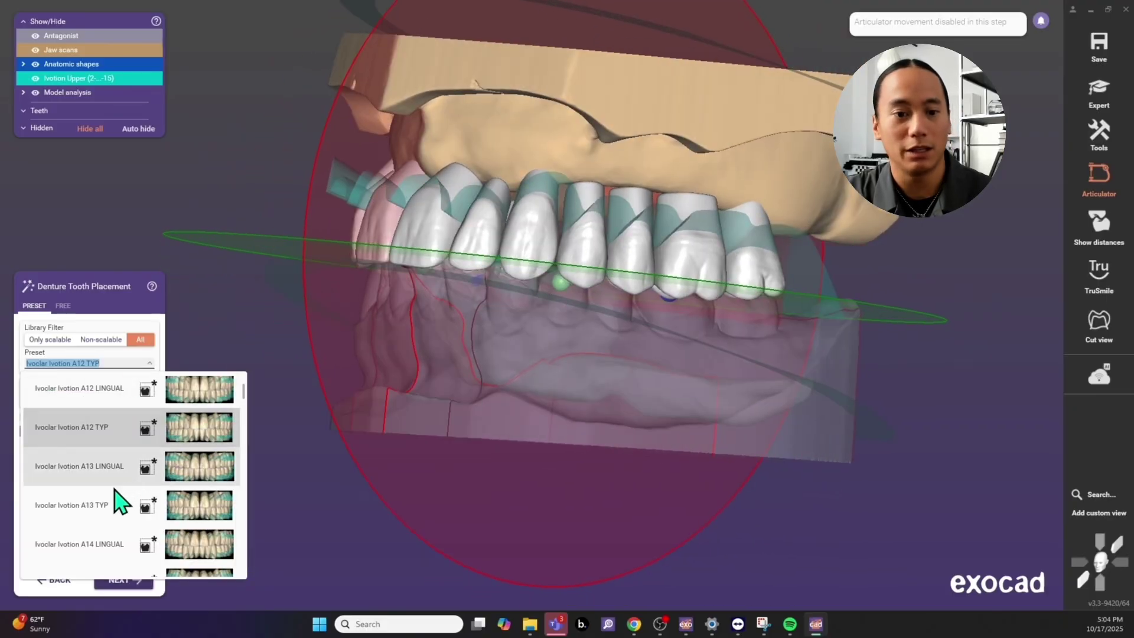
{"action": "left_click", "coordinate": [112, 499]}
{"action": "left_click", "coordinate": [118, 364]}
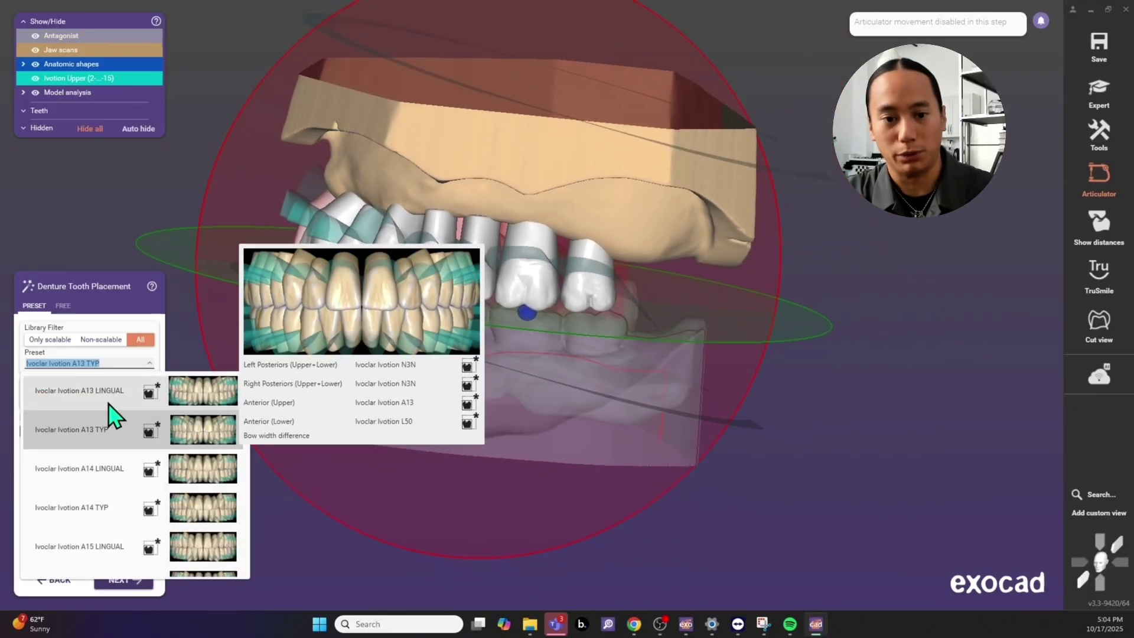
{"action": "left_click", "coordinate": [114, 416]}
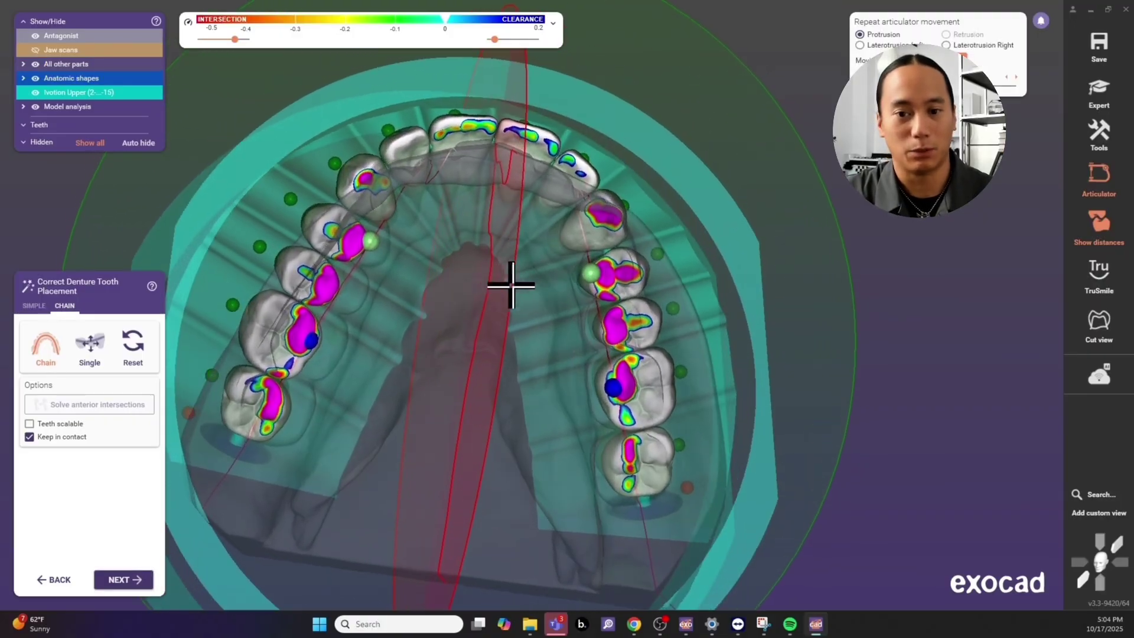
Step: Correct the upper tooth placement in Chain mode with Keep in contact enabled, reducing the intersections on the front teeth
{"action": "right_click_drag", "start_coordinate": [318, 293], "coordinate": [501, 268]}
{"action": "scroll", "coordinate": [451, 271], "scroll_direction": "up", "scroll_amount": 2}
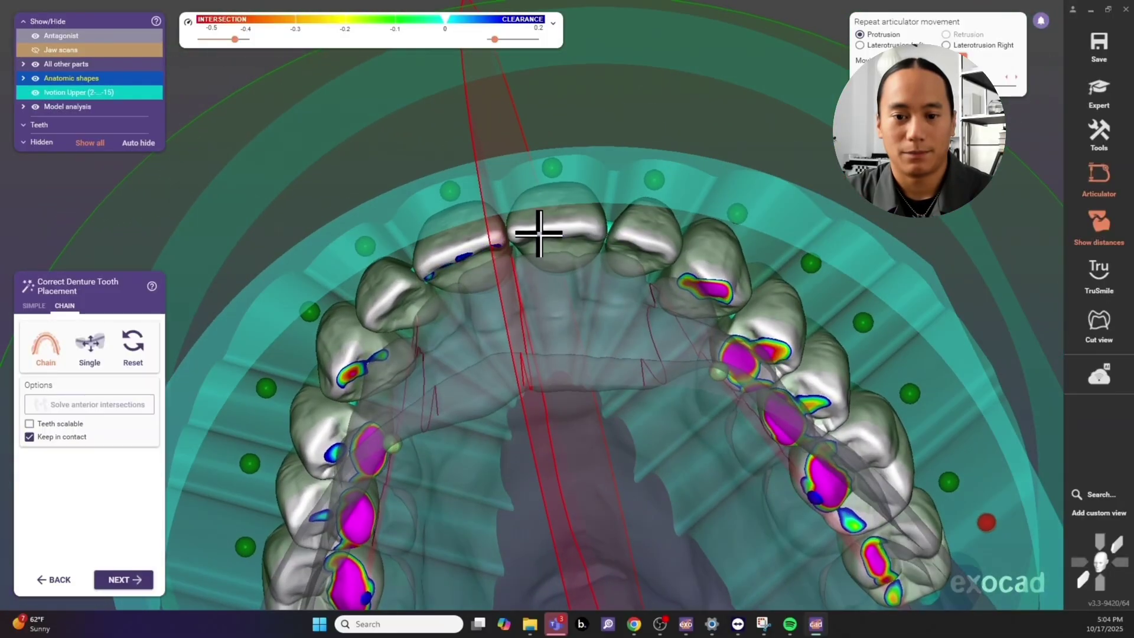
{"action": "scroll", "coordinate": [703, 233], "scroll_direction": "down", "scroll_amount": 2}
{"action": "right_click_drag", "start_coordinate": [536, 233], "coordinate": [691, 233]}
{"action": "right_click_drag", "start_coordinate": [719, 333], "coordinate": [690, 299]}
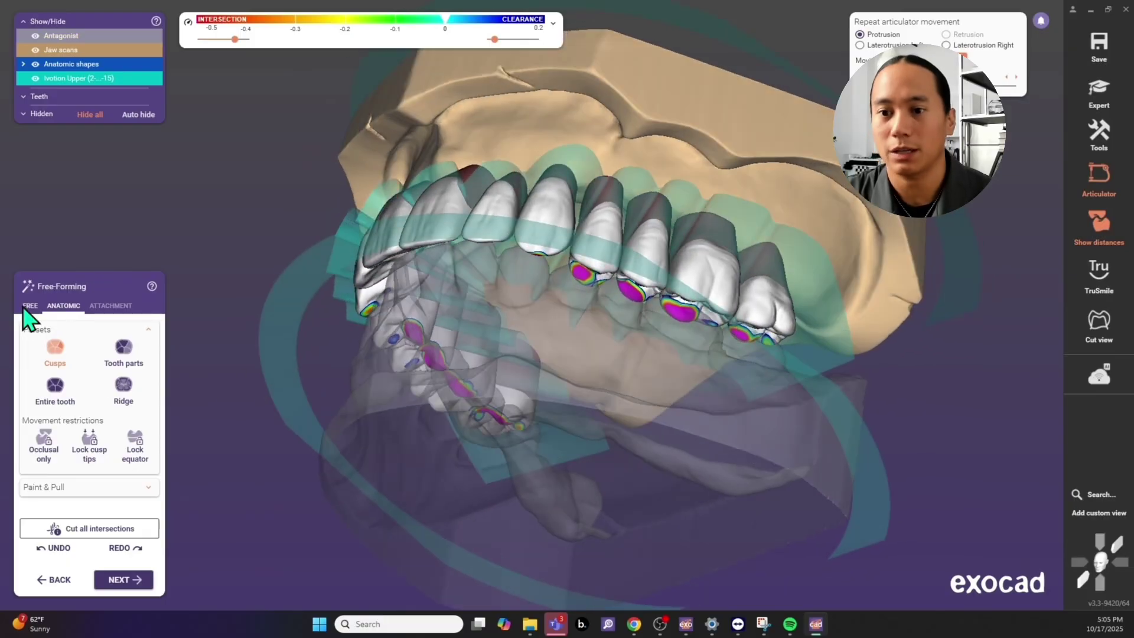
Step: Toggle Dynamic in the contact area display, check the occlusal contacts, and leave Free-Forming without adapting the occlusion
{"action": "right_click_drag", "start_coordinate": [358, 337], "coordinate": [392, 335]}
{"action": "left_click", "coordinate": [553, 23]}
{"action": "left_click", "coordinate": [534, 55]}
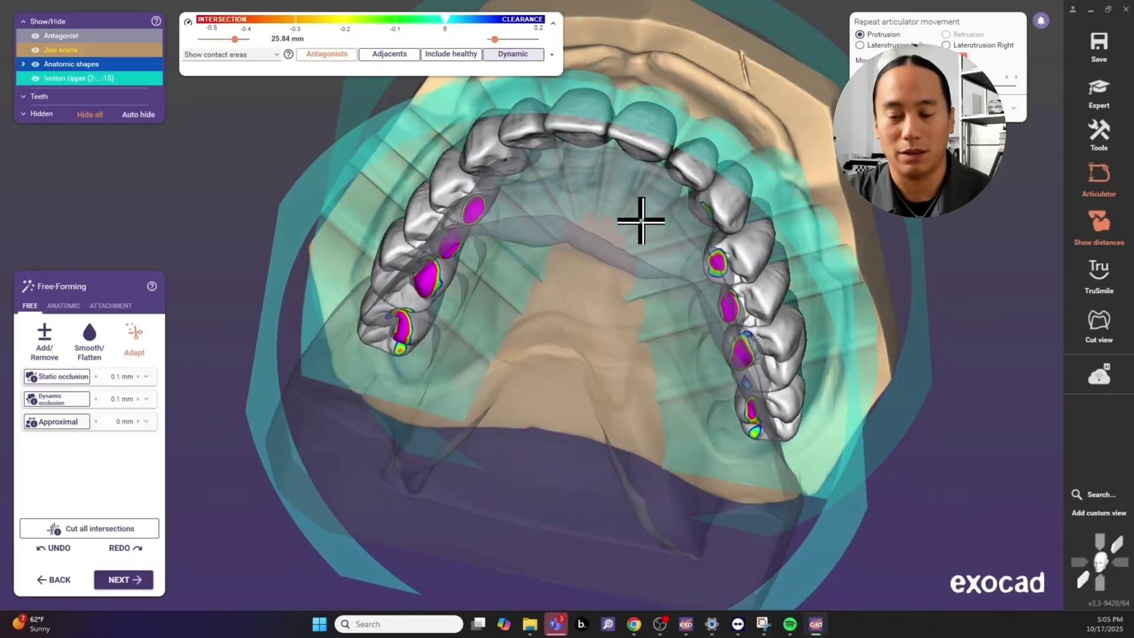
{"action": "right_click_drag", "start_coordinate": [642, 221], "coordinate": [642, 304]}
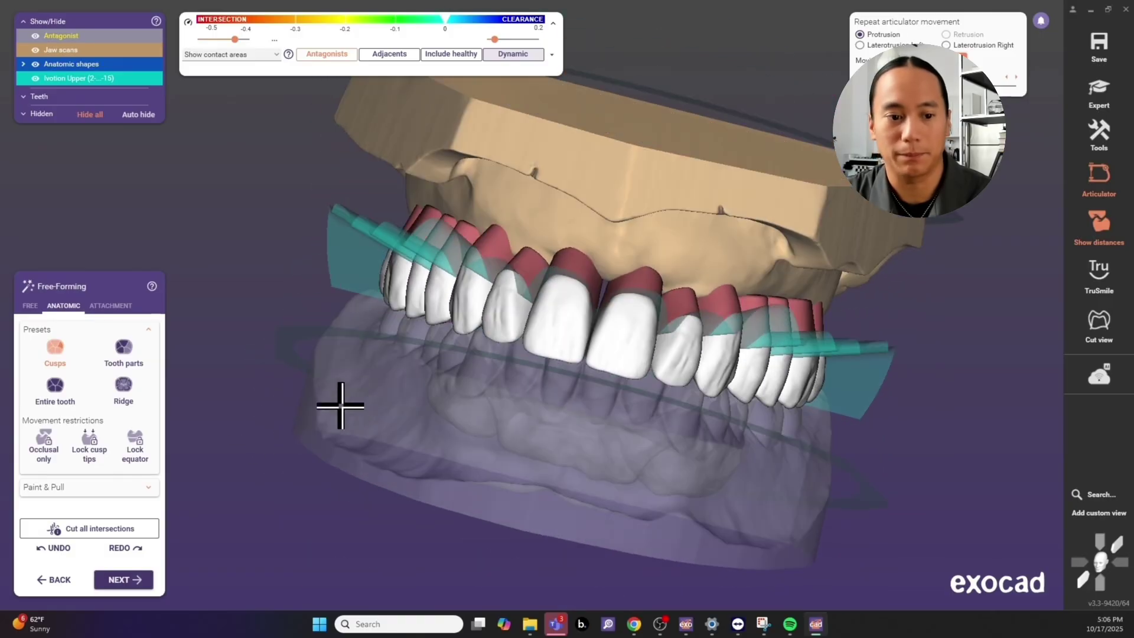
{"action": "left_click", "coordinate": [138, 579]}
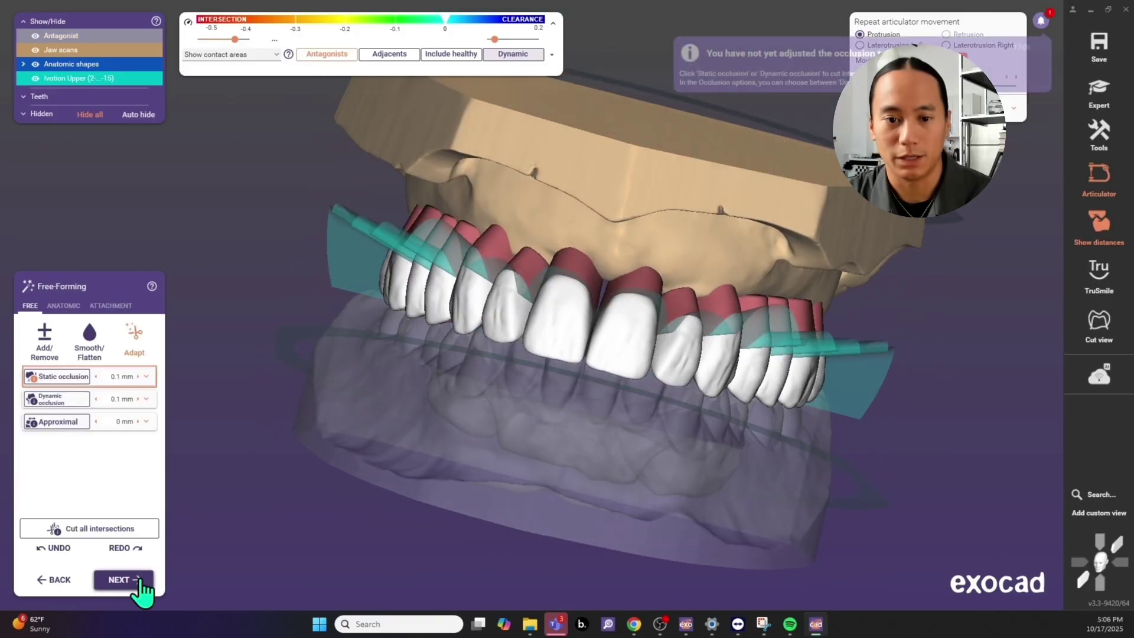
{"action": "left_click", "coordinate": [140, 579]}
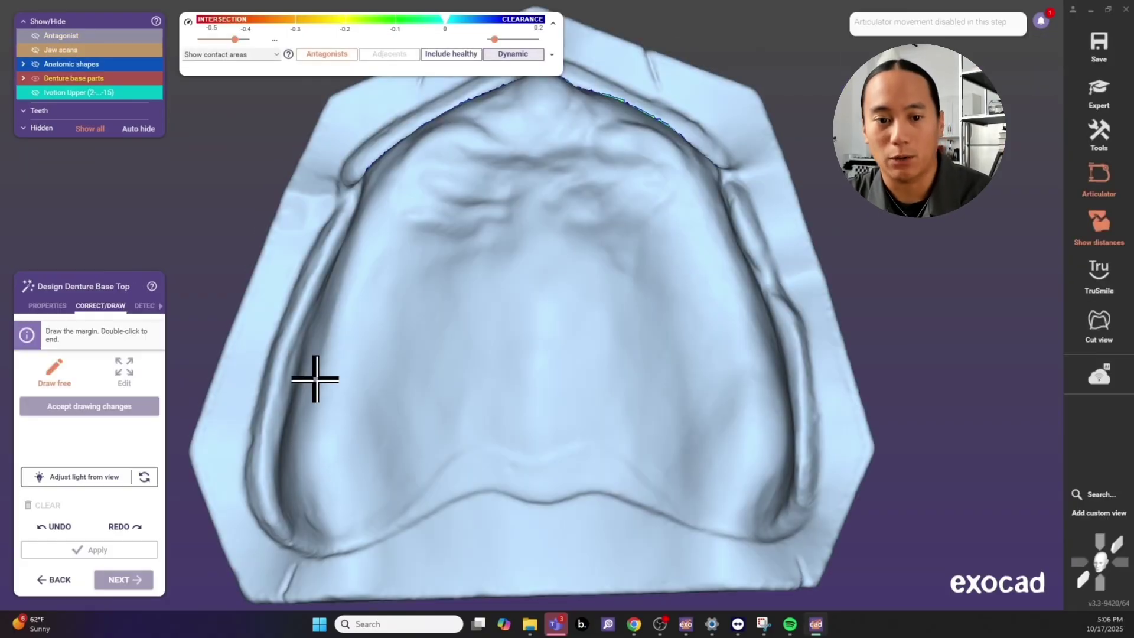
Step: Draw the denture base margin freehand along one side's vestibule and around the front of the jaw scan
{"action": "left_click", "coordinate": [334, 225]}
{"action": "scroll", "coordinate": [334, 225], "scroll_direction": "up", "scroll_amount": 3}
{"action": "left_click", "coordinate": [346, 197]}
{"action": "middle_click_drag", "start_coordinate": [347, 198], "coordinate": [308, 354]}
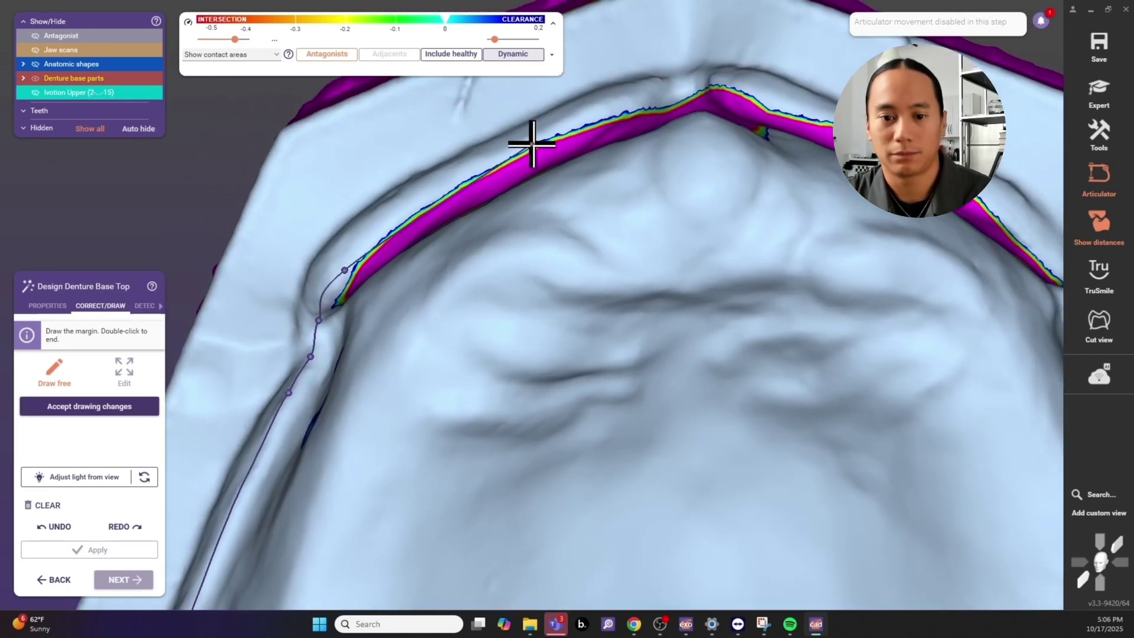
{"action": "scroll", "coordinate": [620, 136], "scroll_direction": "down", "scroll_amount": 5}
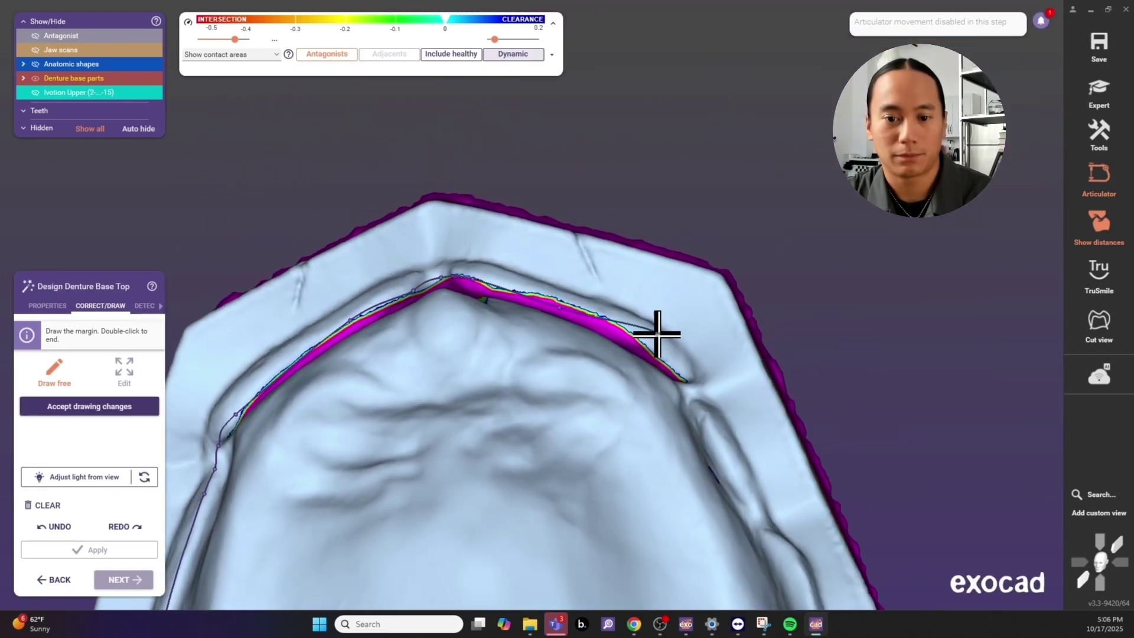
Step: Continue the margin along the opposite side and across the back of the palate, close it, and proceed with the denture base
{"action": "right_click_drag", "start_coordinate": [688, 399], "coordinate": [647, 245]}
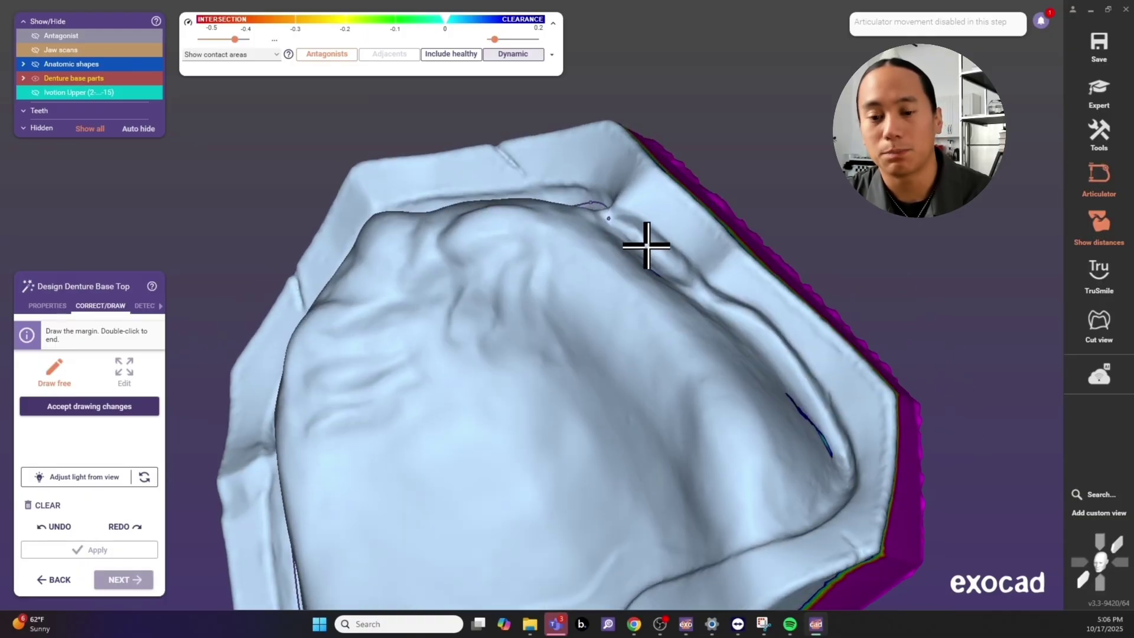
{"action": "mouse_move", "coordinate": [752, 331]}
{"action": "right_mouse_down"}
{"action": "mouse_move", "coordinate": [749, 347]}
{"action": "mouse_move", "coordinate": [799, 284]}
{"action": "right_mouse_up"}
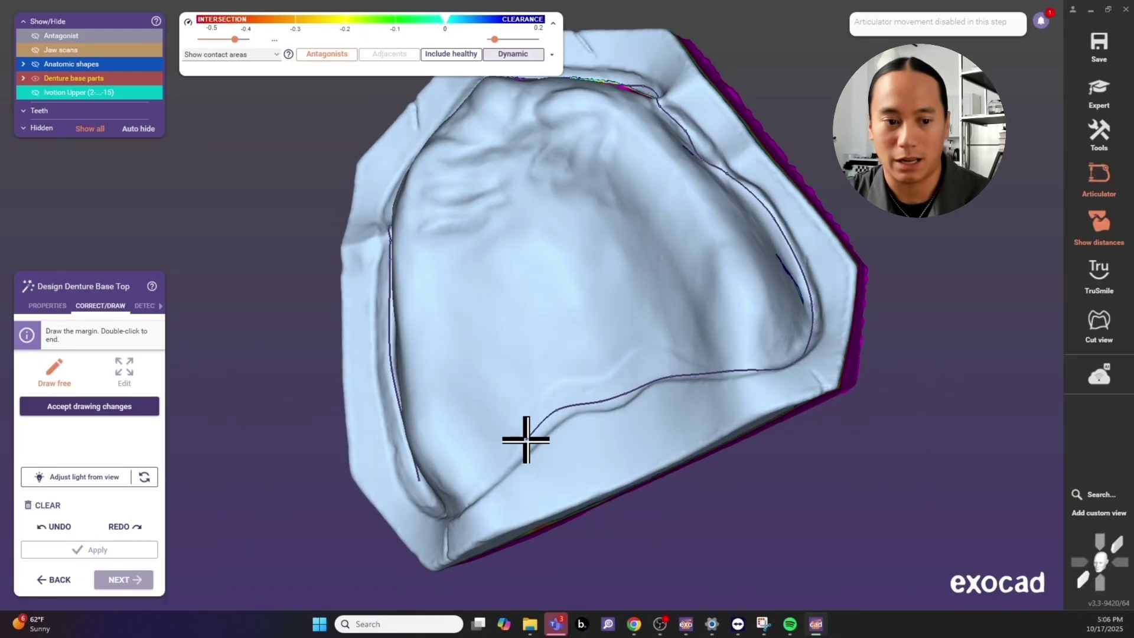
{"action": "right_click_drag", "start_coordinate": [526, 440], "coordinate": [569, 486]}
{"action": "double_click", "coordinate": [476, 503]}
{"action": "right_click_drag", "start_coordinate": [770, 236], "coordinate": [560, 389]}
{"action": "scroll", "coordinate": [560, 390], "scroll_direction": "down", "scroll_amount": 3}
{"action": "left_click", "coordinate": [121, 575]}
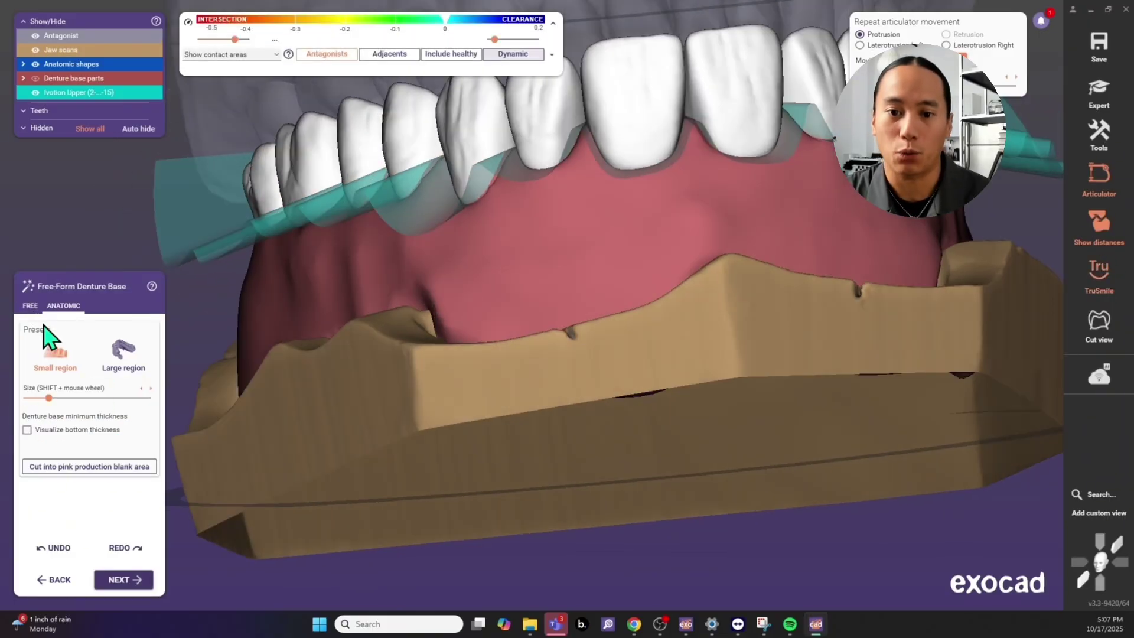
Step: Sculpt root contours into the denture base gingiva below the front teeth with the Add/Remove cylinder-shaped brush
{"action": "left_click", "coordinate": [30, 305]}
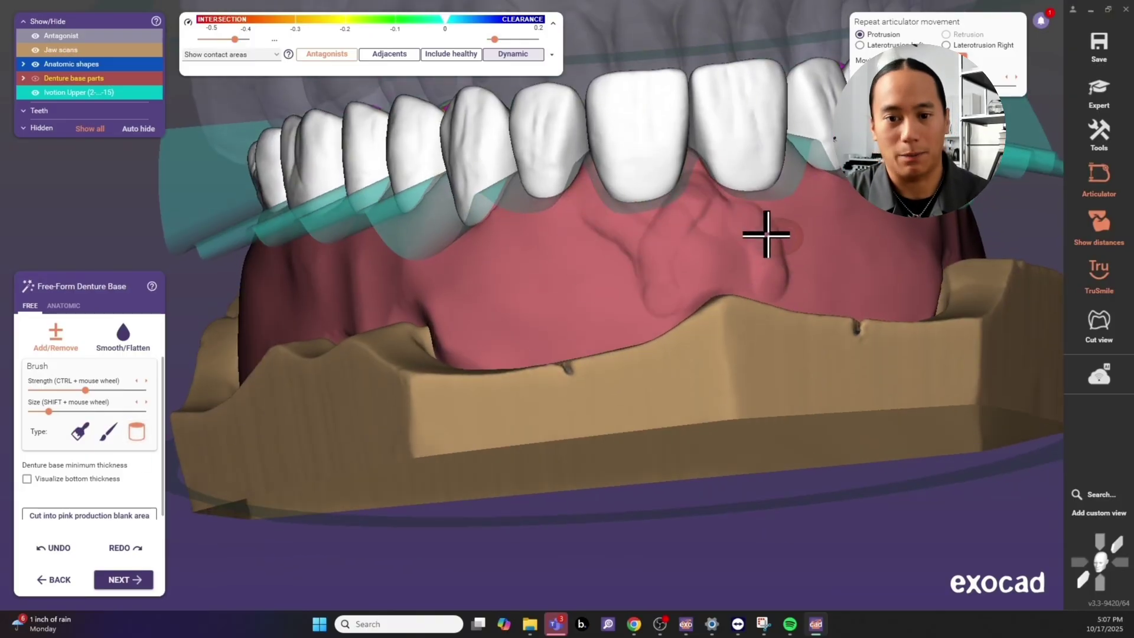
{"action": "right_click_drag", "start_coordinate": [797, 186], "coordinate": [768, 172]}
{"action": "right_click_drag", "start_coordinate": [664, 280], "coordinate": [675, 184]}
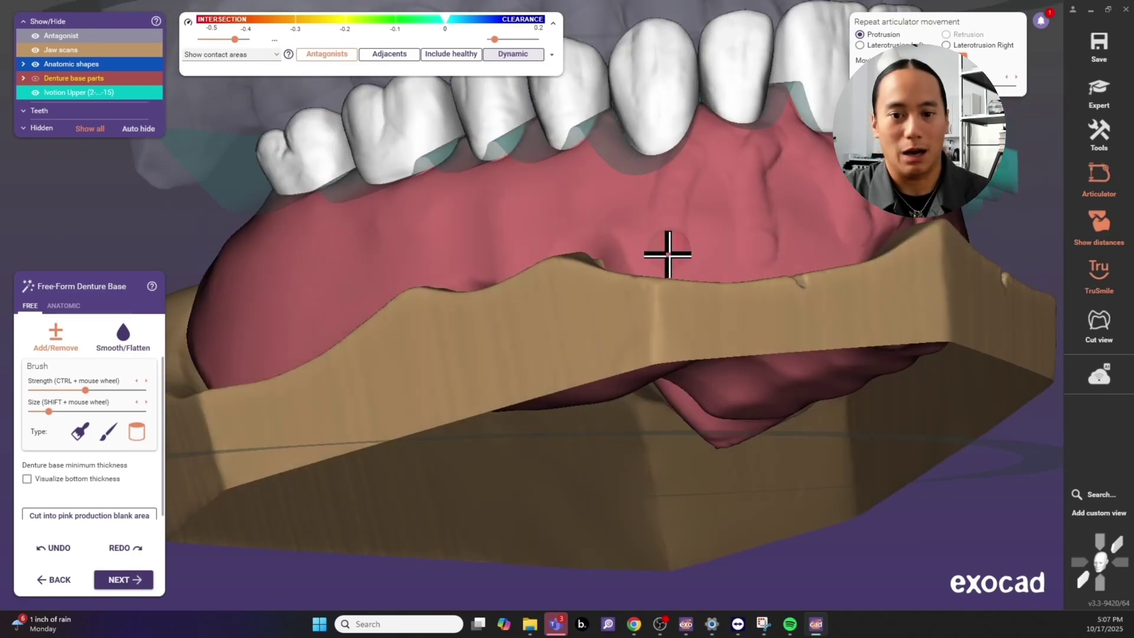
{"action": "right_click_drag", "start_coordinate": [556, 163], "coordinate": [600, 259]}
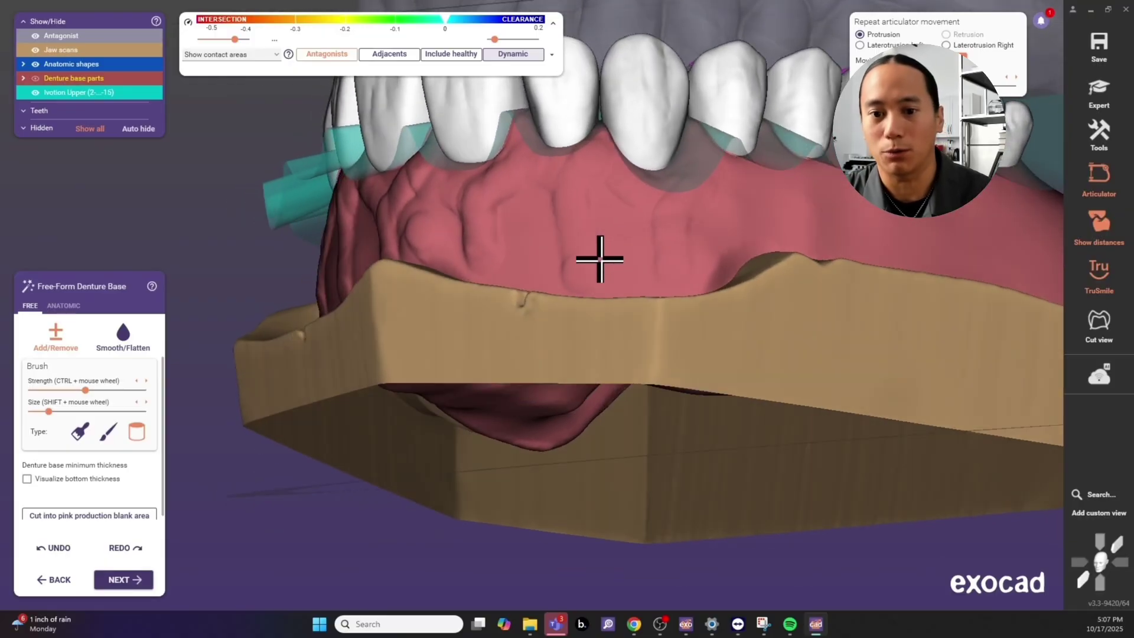
Step: Carve finer gingival detail between the root contours with the Add/Remove brush at its smallest size
{"action": "scroll", "coordinate": [624, 215], "scroll_direction": "up", "scroll_amount": 3}
{"action": "right_click_drag", "start_coordinate": [638, 222], "coordinate": [595, 250]}
{"action": "right_click_drag", "start_coordinate": [623, 166], "coordinate": [645, 256]}
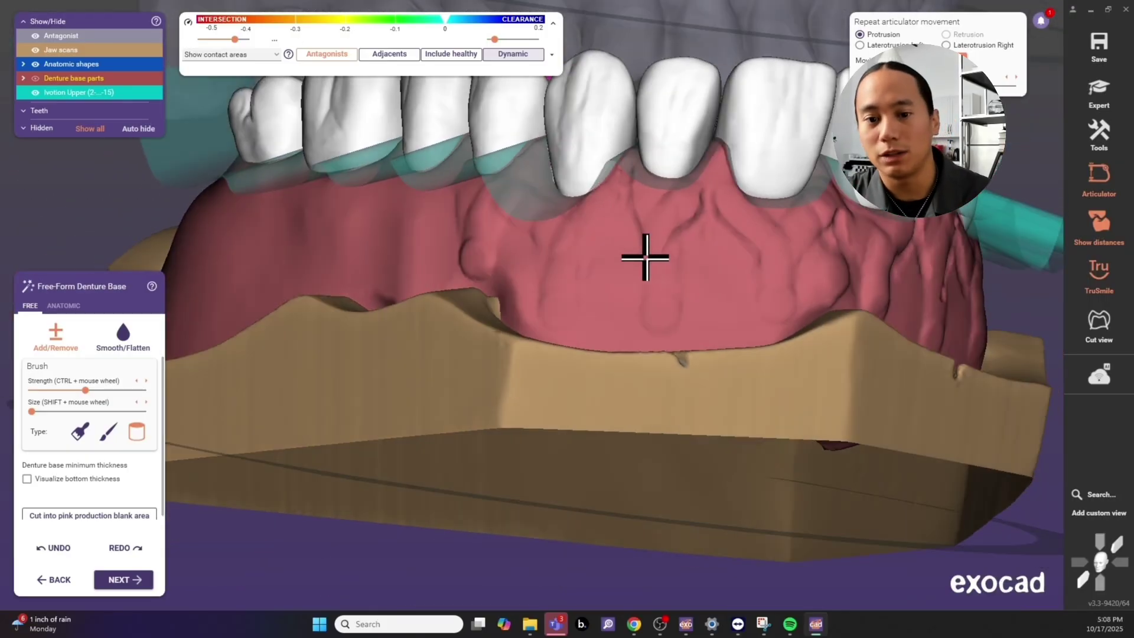
Step: Smooth the sculpted gingiva around the denture base with a larger, lower-strength Smooth/Flatten brush
{"action": "scroll", "coordinate": [645, 256], "scroll_direction": "down", "scroll_amount": 2}
{"action": "scroll", "coordinate": [460, 282], "scroll_direction": "down", "scroll_amount": 3}
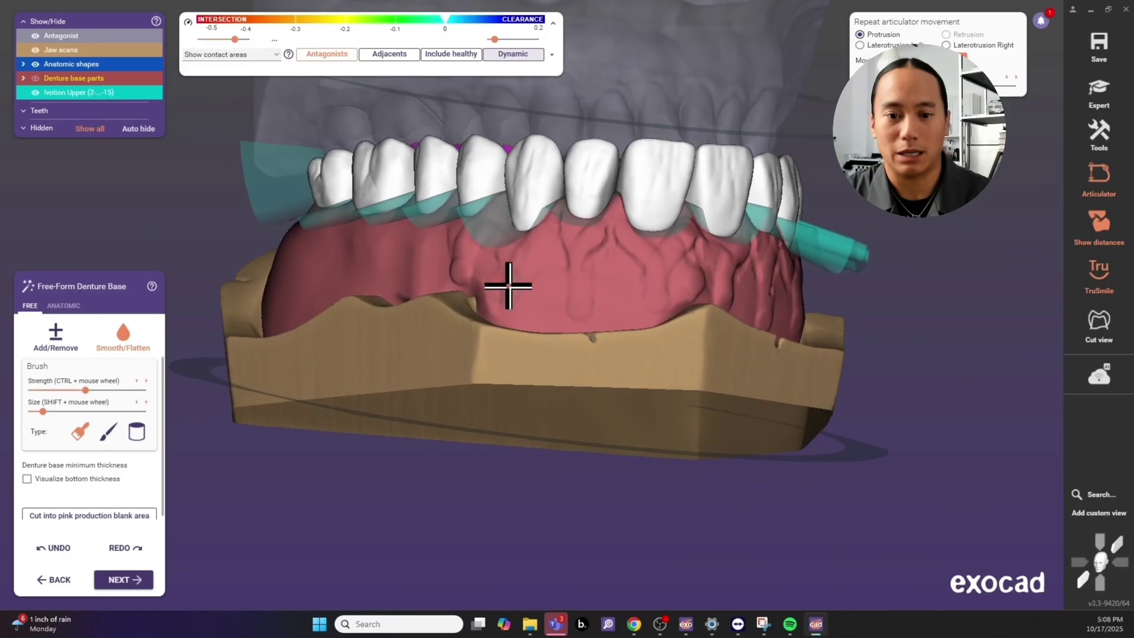
{"action": "right_click_drag", "start_coordinate": [508, 285], "coordinate": [546, 288]}
{"action": "scroll", "coordinate": [545, 289], "scroll_direction": "down", "scroll_amount": 3, "text": "ctrl"}
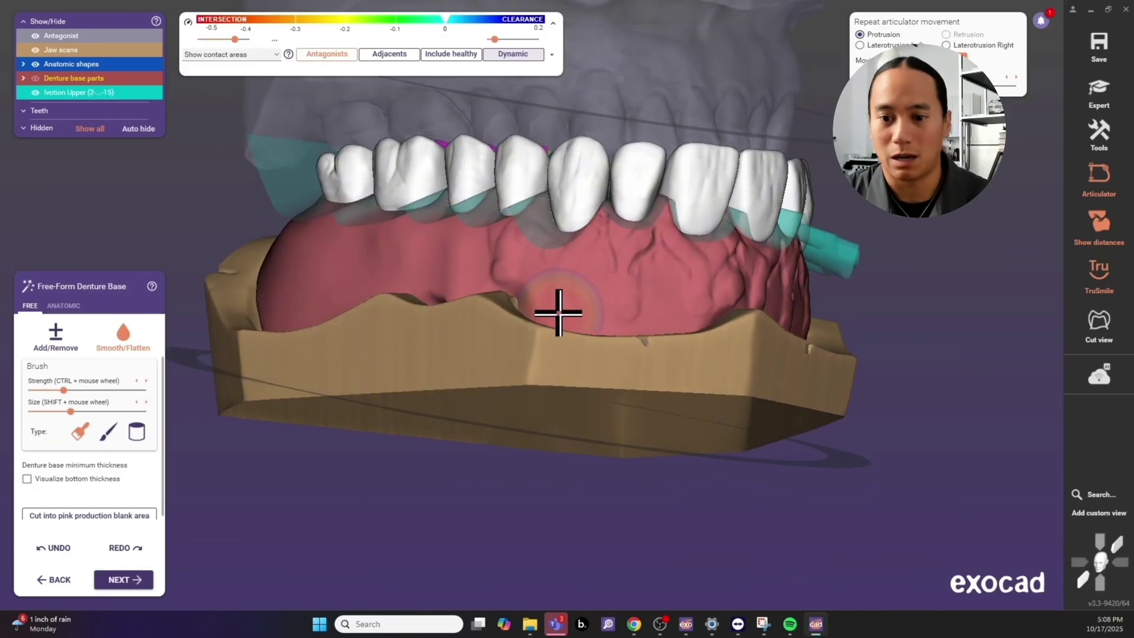
{"action": "scroll", "coordinate": [683, 303], "scroll_direction": "up", "scroll_amount": 5}
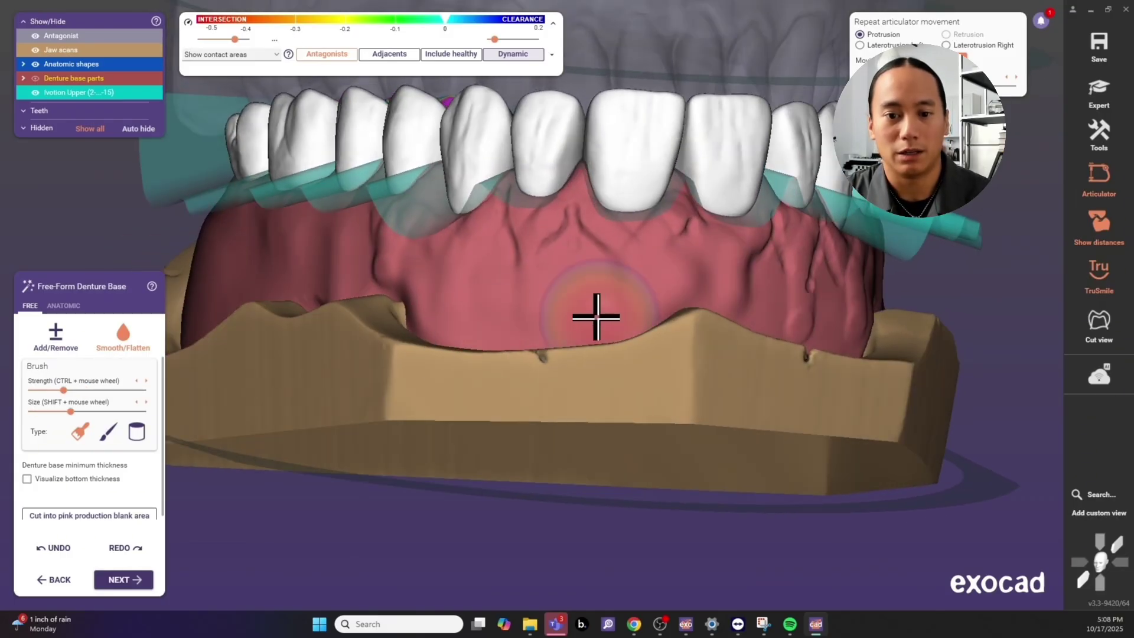
{"action": "right_click_drag", "start_coordinate": [597, 317], "coordinate": [555, 383]}
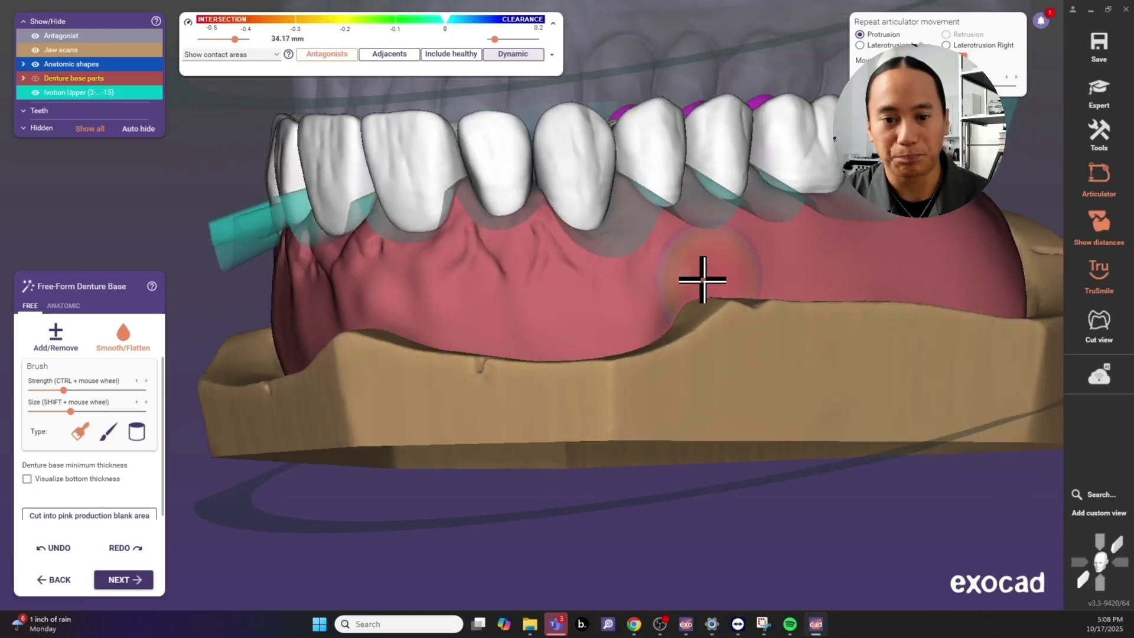
{"action": "right_click_drag", "start_coordinate": [702, 280], "coordinate": [358, 306]}
{"action": "right_click_drag", "start_coordinate": [352, 252], "coordinate": [616, 294]}
{"action": "scroll", "coordinate": [468, 229], "scroll_direction": "down", "scroll_amount": 3}
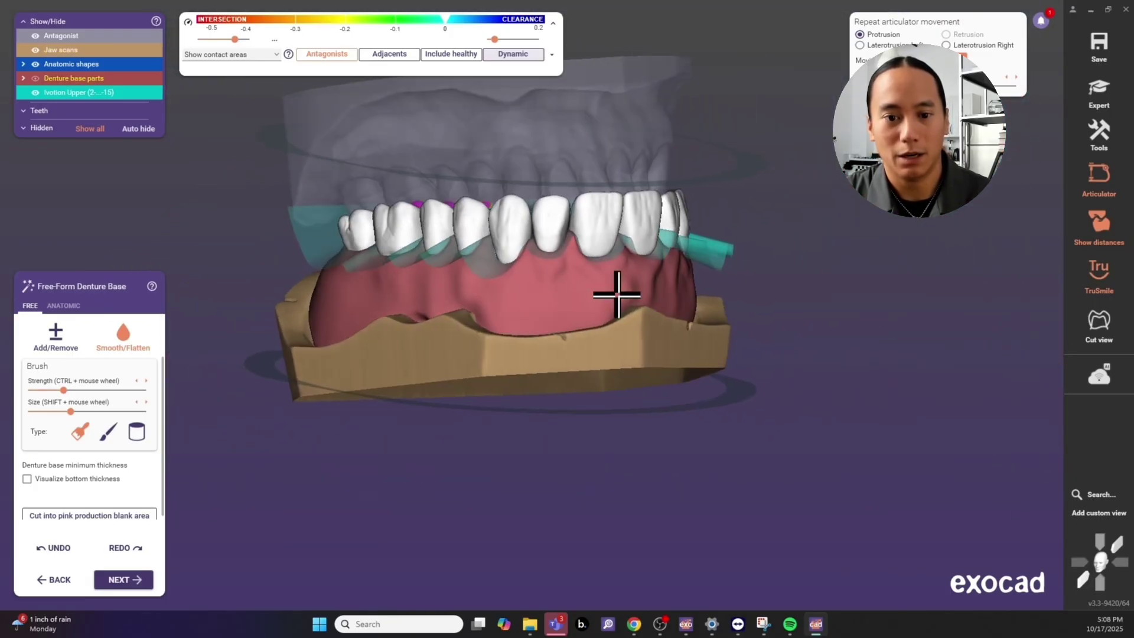
Step: Finish free-forming, pass the tooth adaptation stage to merge and save the denture restorations, and adjust the opacity of the merged parts
{"action": "right_click_drag", "start_coordinate": [473, 262], "coordinate": [408, 314]}
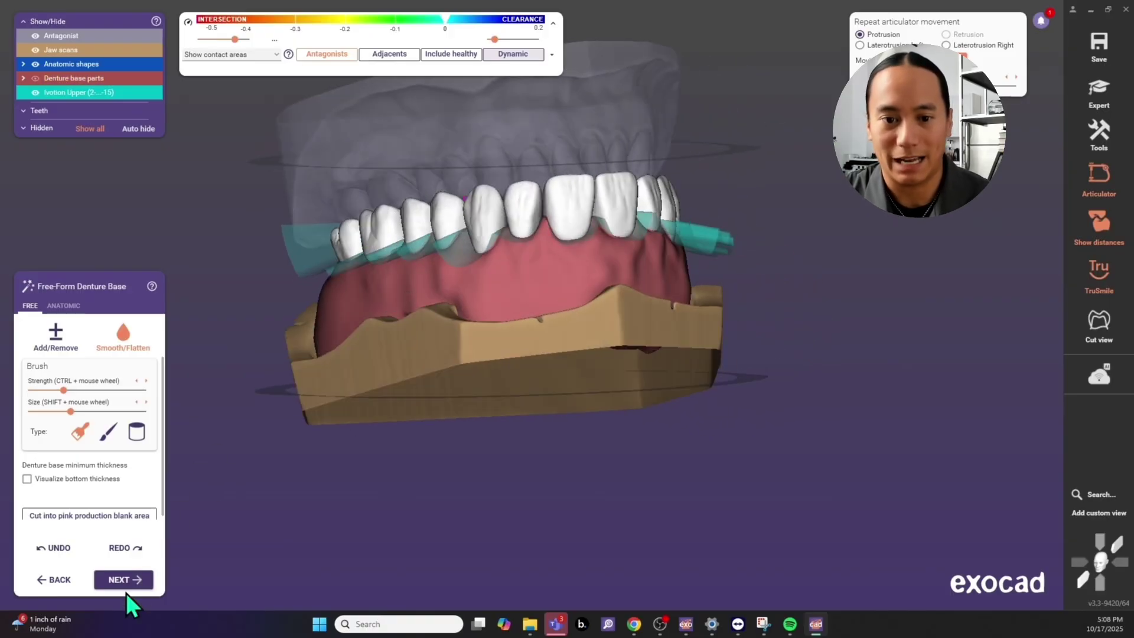
{"action": "left_click", "coordinate": [126, 582]}
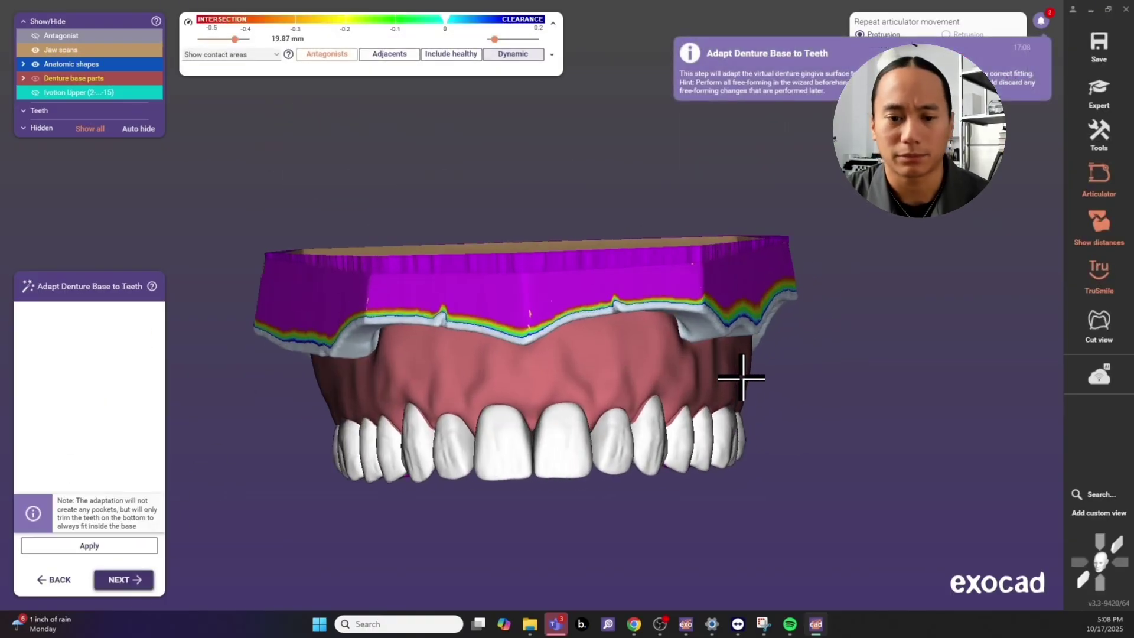
{"action": "left_click", "coordinate": [133, 585]}
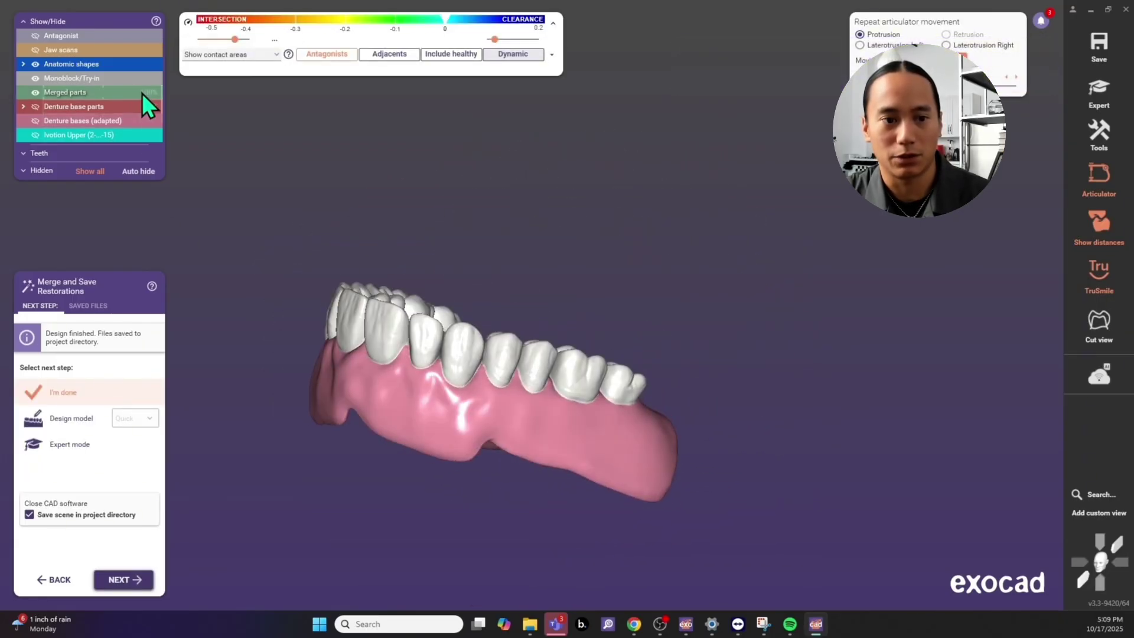
{"action": "left_click_drag", "start_coordinate": [142, 93], "coordinate": [137, 100]}
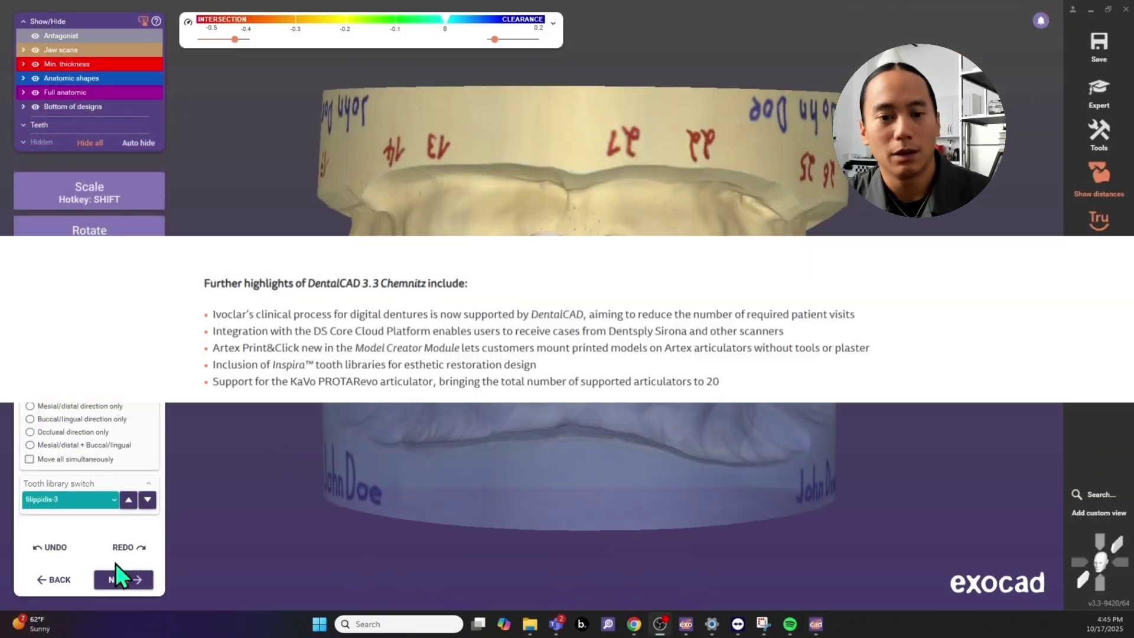
Step: Switch the tooth library for the upper arch from filippidis-3 to Inspira C O3 L3
{"action": "left_click", "coordinate": [112, 501]}
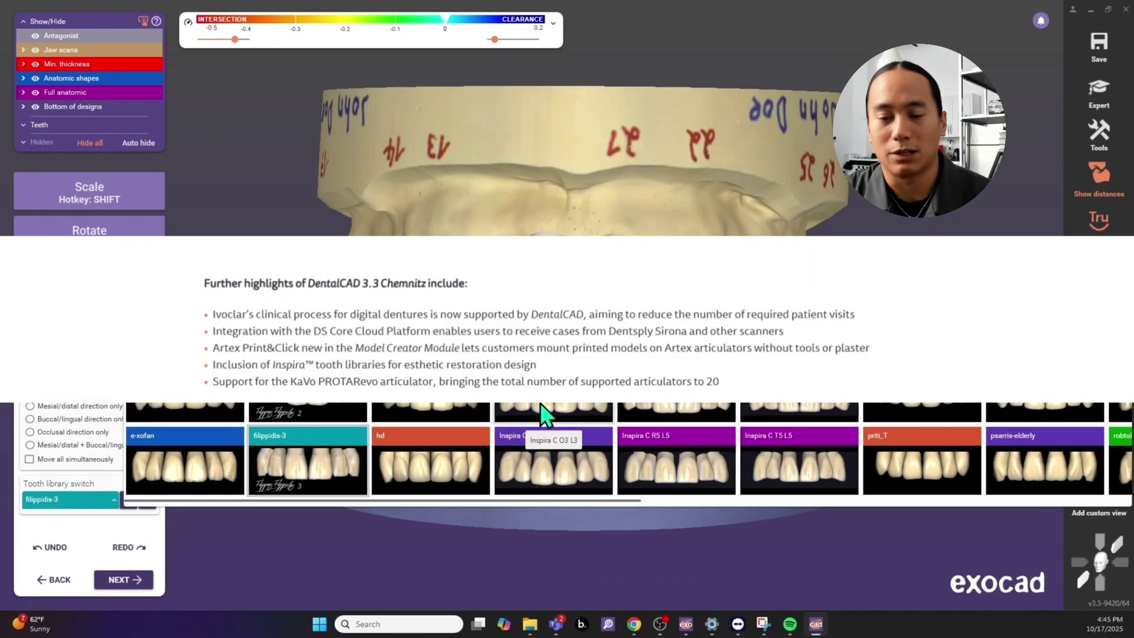
{"action": "left_click", "coordinate": [569, 405]}
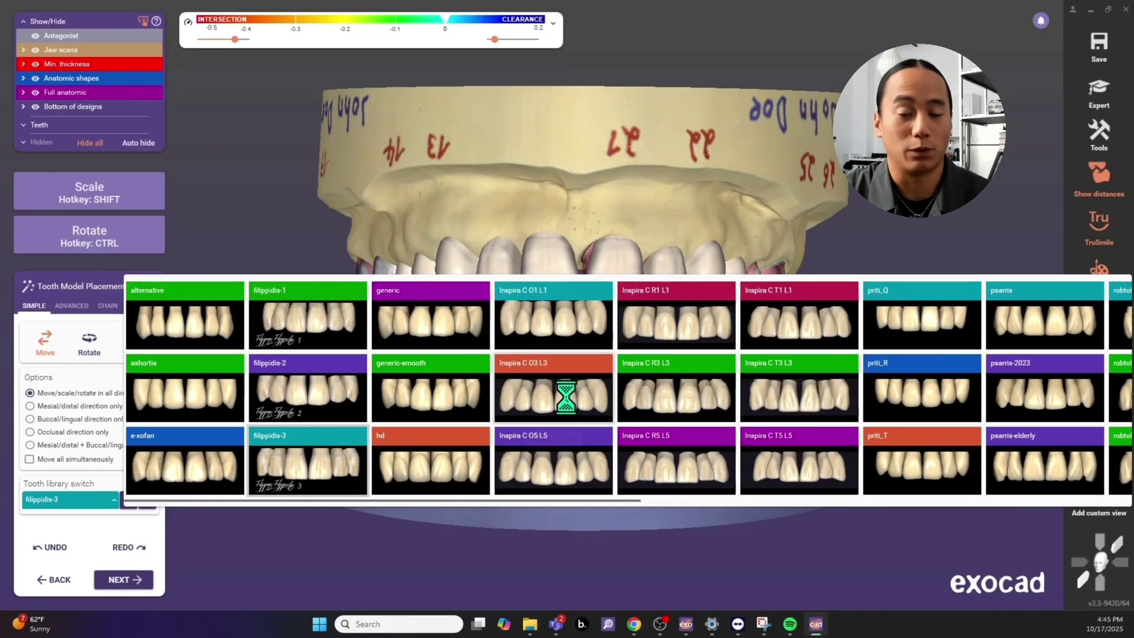
Step: Examine the upper tooth chain and its posterior contact areas from the occlusal side, with the antagonist shown
{"action": "right_click_drag", "start_coordinate": [827, 245], "coordinate": [243, 428]}
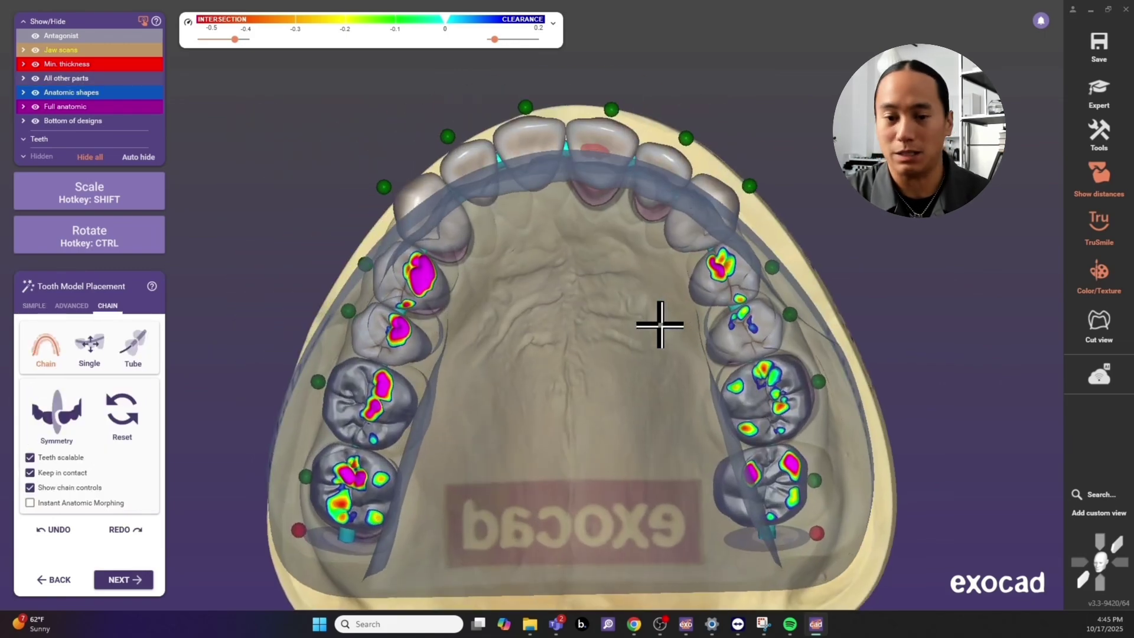
{"action": "scroll", "coordinate": [594, 355], "scroll_direction": "down", "scroll_amount": 2}
{"action": "scroll", "coordinate": [513, 391], "scroll_direction": "up", "scroll_amount": 2}
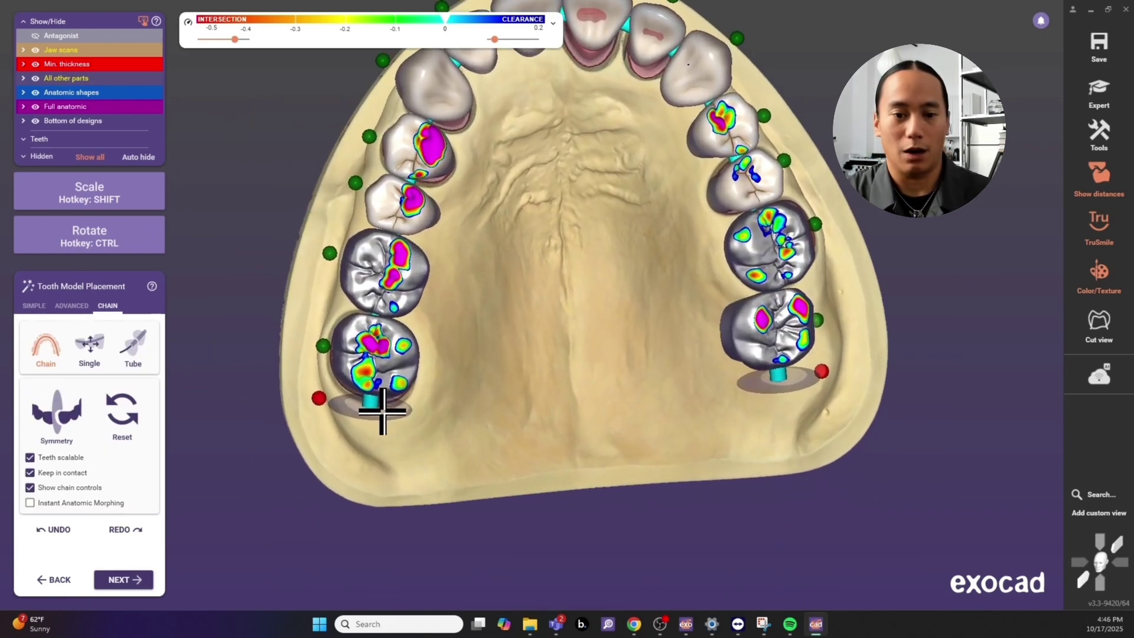
{"action": "right_click_drag", "start_coordinate": [911, 375], "coordinate": [683, 239]}
{"action": "scroll", "coordinate": [672, 164], "scroll_direction": "down", "scroll_amount": 3}
{"action": "scroll", "coordinate": [684, 175], "scroll_direction": "down", "scroll_amount": 2}
{"action": "key", "text": "shift+a"}
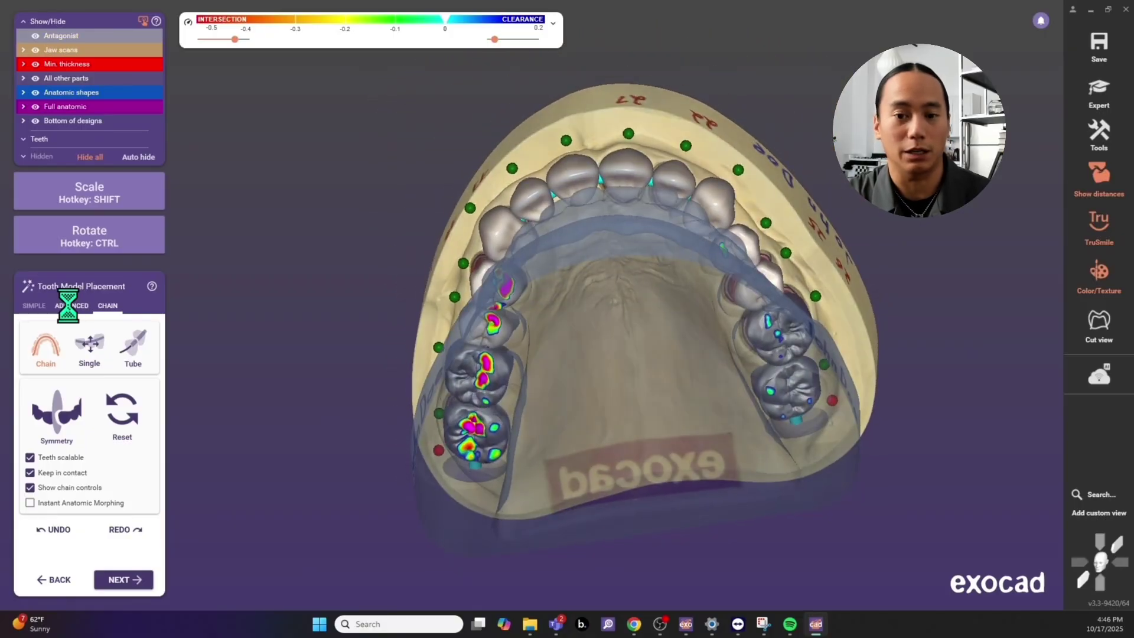
Step: Enable anterior symmetry for the upper front teeth in the advanced tooth placement options
{"action": "left_click", "coordinate": [68, 305]}
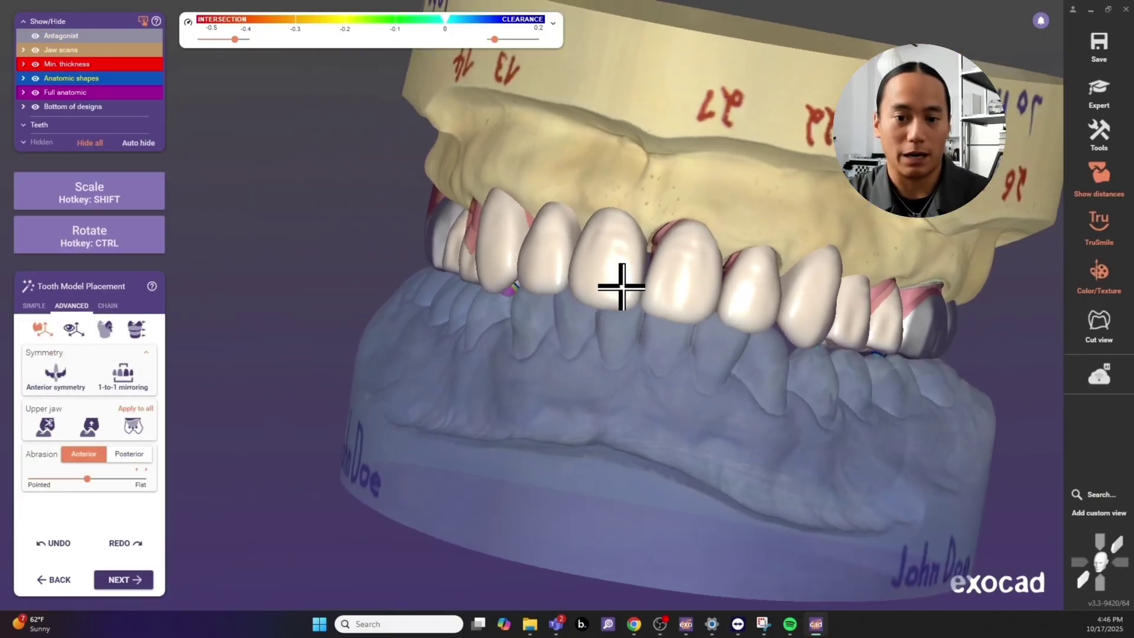
{"action": "left_click", "coordinate": [55, 377]}
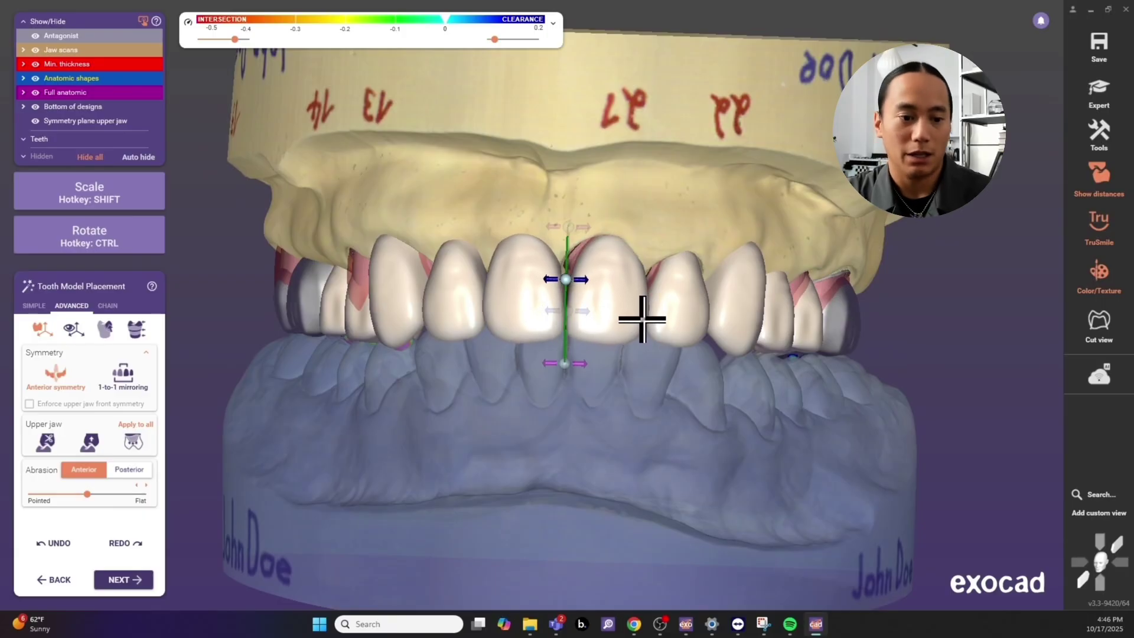
{"action": "right_click_drag", "start_coordinate": [643, 320], "coordinate": [658, 326]}
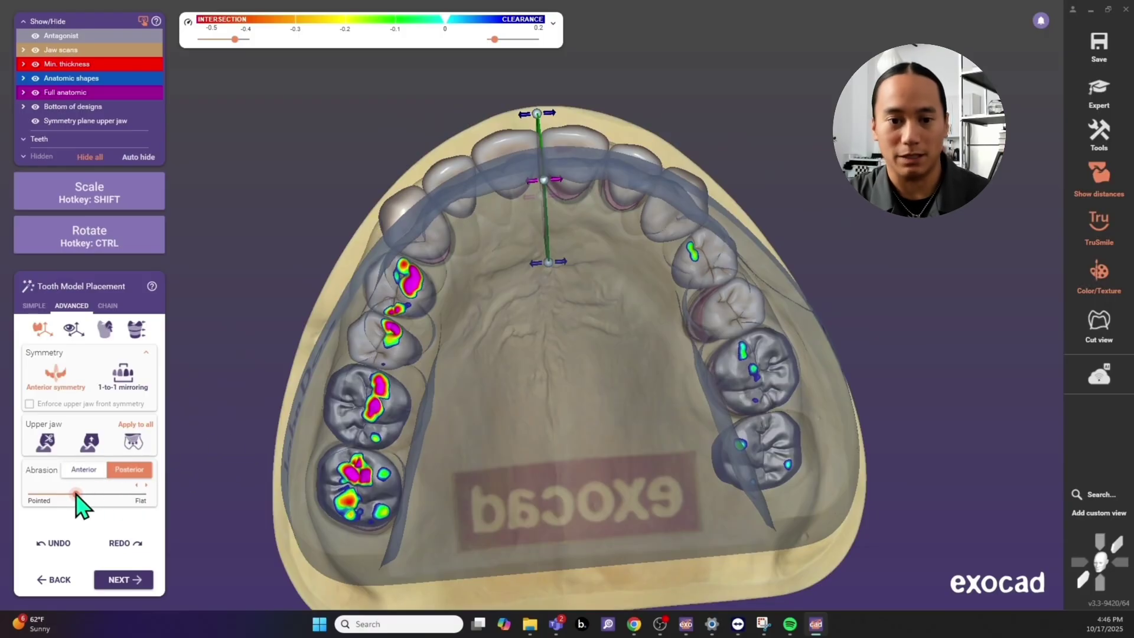
Step: Shift the abrasion of the posterior teeth toward flat and check their occlusal surfaces
{"action": "left_click_drag", "start_coordinate": [98, 494], "coordinate": [104, 494]}
{"action": "right_click_drag", "start_coordinate": [443, 434], "coordinate": [508, 378]}
{"action": "scroll", "coordinate": [505, 381], "scroll_direction": "up", "scroll_amount": 2}
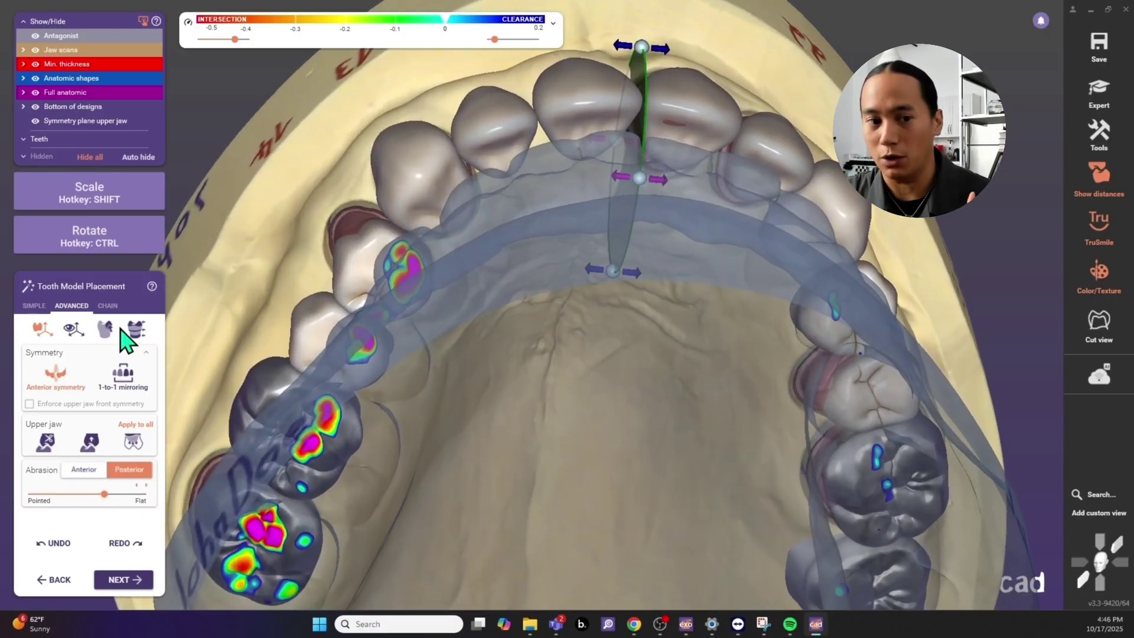
Step: Turn on instant anatomic morphing for the upper jaw and check the posterior contacts against the antagonist
{"action": "left_click", "coordinate": [88, 450]}
{"action": "scroll", "coordinate": [371, 395], "scroll_direction": "down", "scroll_amount": 3}
{"action": "right_click_drag", "start_coordinate": [526, 372], "coordinate": [532, 331]}
{"action": "scroll", "coordinate": [531, 331], "scroll_direction": "up", "scroll_amount": 3}
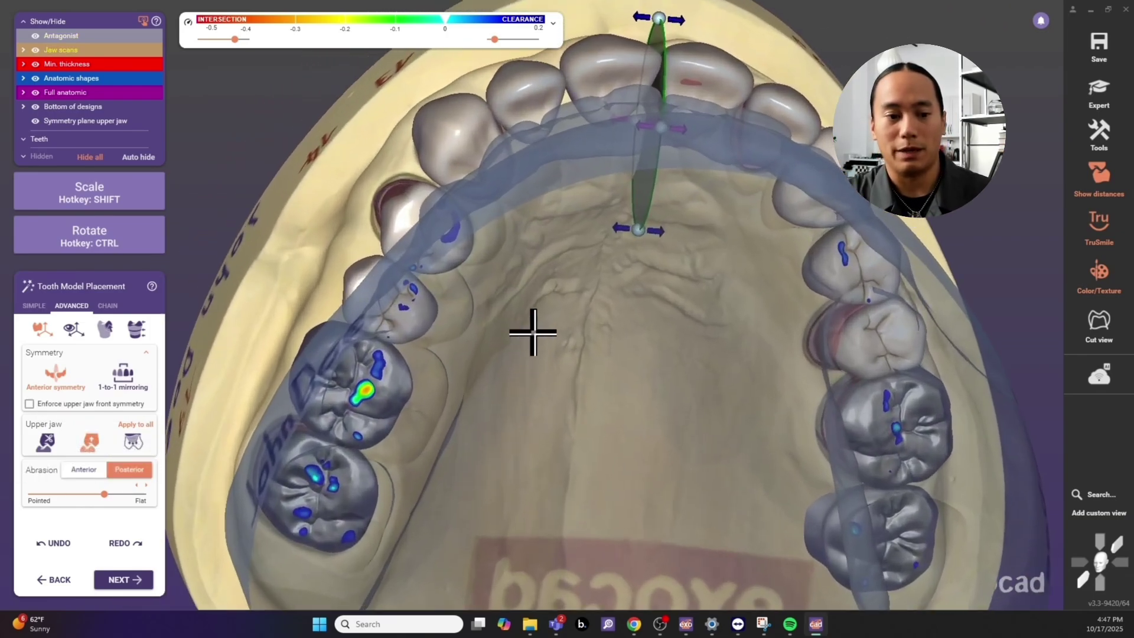
{"action": "right_click_drag", "start_coordinate": [431, 219], "coordinate": [576, 322]}
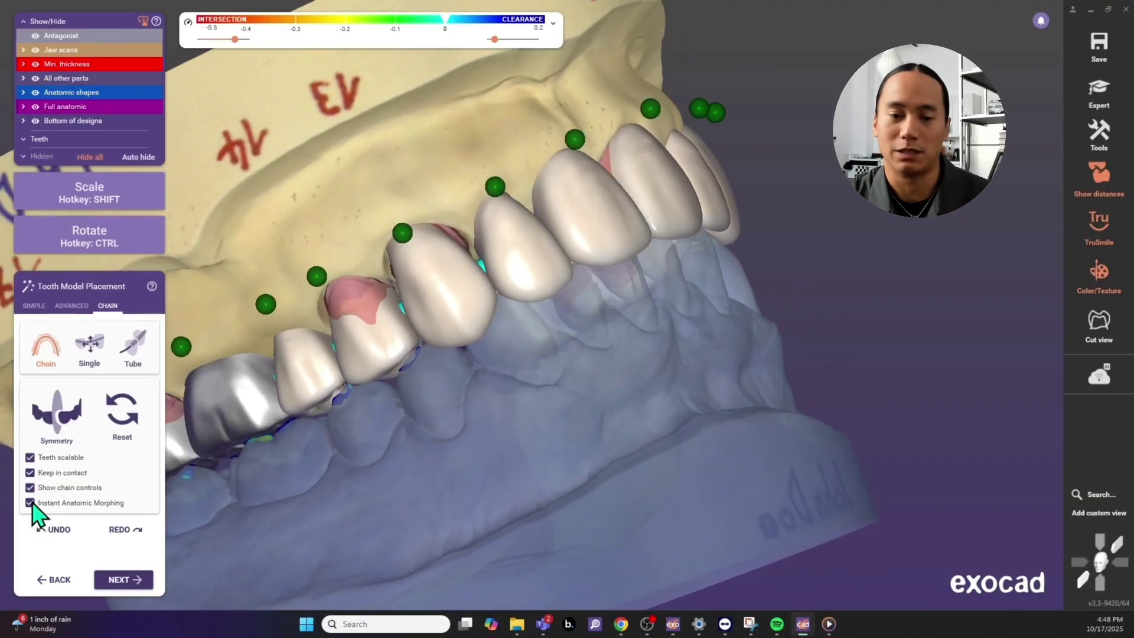
Step: Fine-adjust the upper tooth chain with Instant Anatomic Morphing enabled, checking the teeth against the antagonist from several sides
{"action": "right_click_drag", "start_coordinate": [283, 514], "coordinate": [496, 504]}
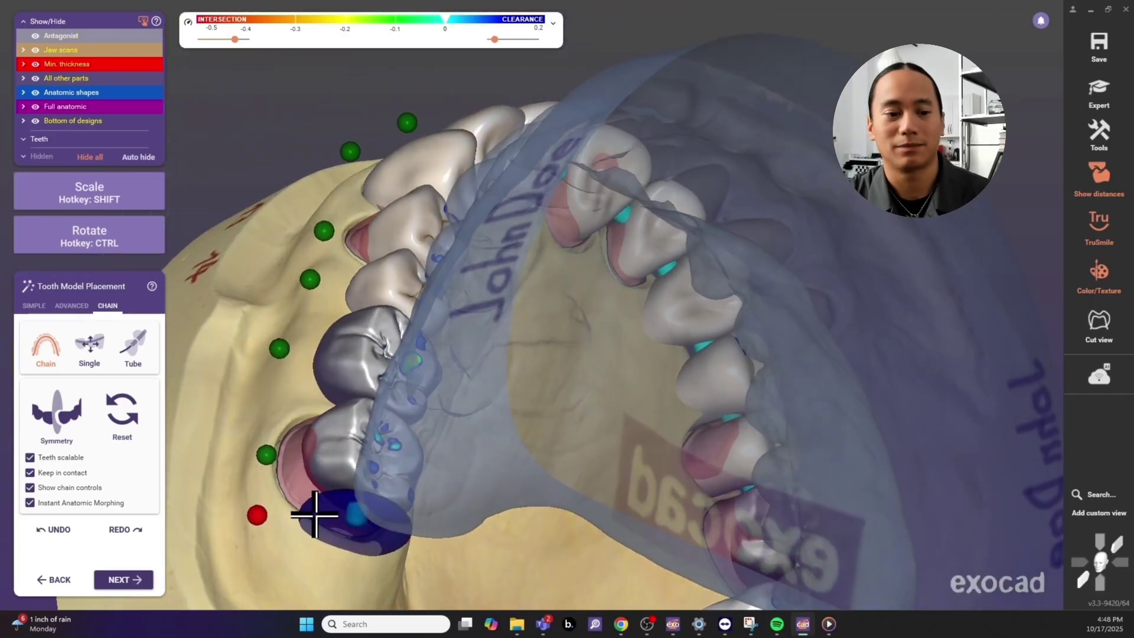
{"action": "right_click_drag", "start_coordinate": [490, 455], "coordinate": [486, 456]}
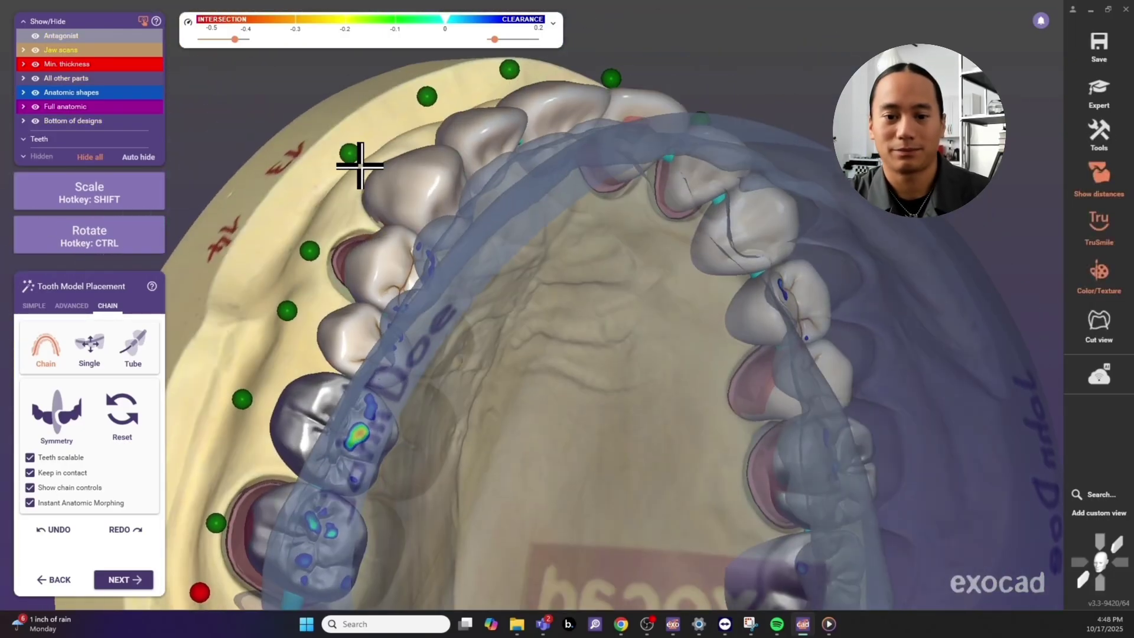
{"action": "right_click_drag", "start_coordinate": [362, 167], "coordinate": [605, 372]}
{"action": "scroll", "coordinate": [628, 382], "scroll_direction": "up", "scroll_amount": 4}
{"action": "scroll", "coordinate": [605, 442], "scroll_direction": "up", "scroll_amount": 1}
{"action": "left_click_drag", "start_coordinate": [604, 442], "coordinate": [599, 442]}
{"action": "scroll", "coordinate": [604, 438], "scroll_direction": "down", "scroll_amount": 5}
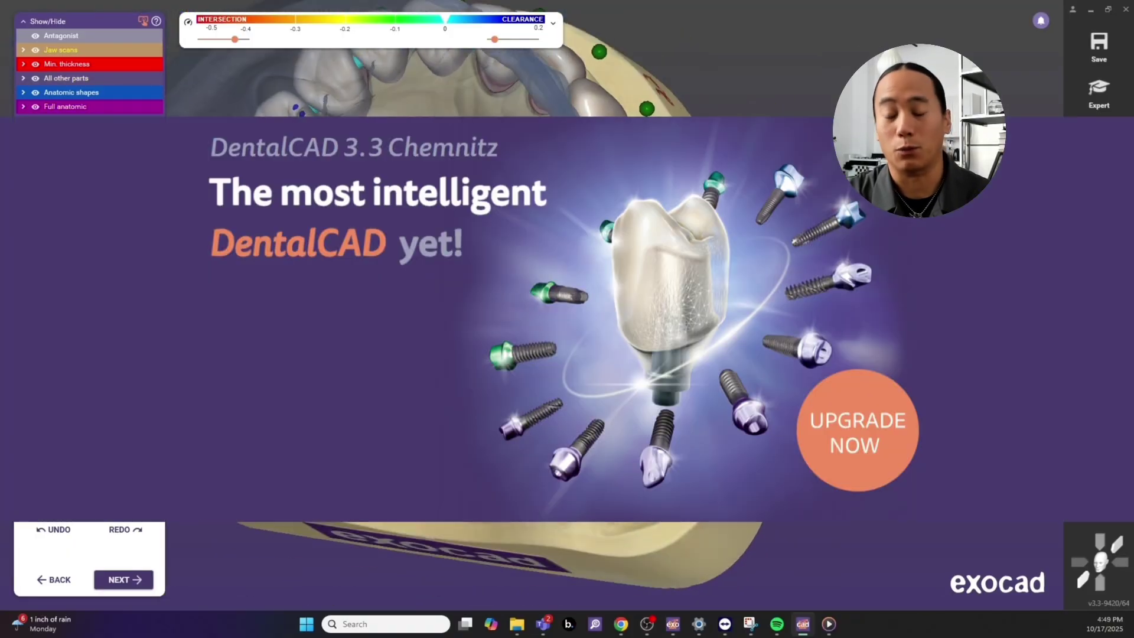